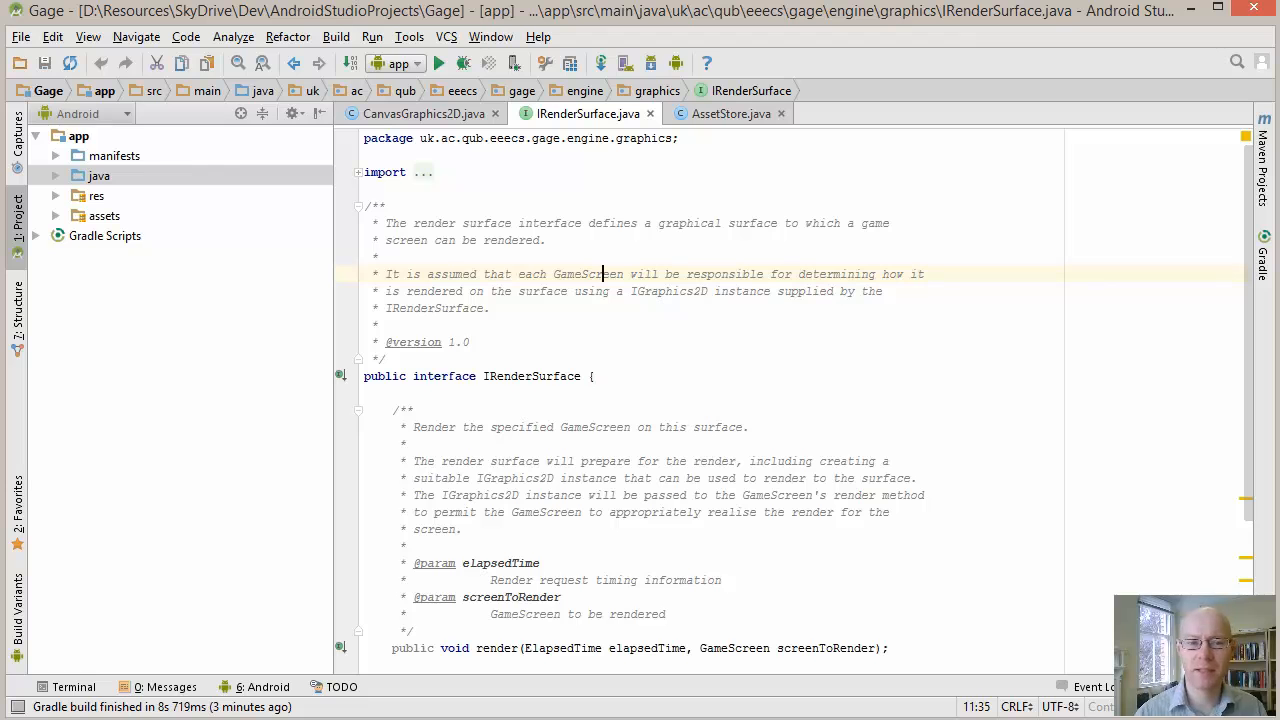
Open the AVD Manager to list the project's Android virtual devices
click(597, 376)
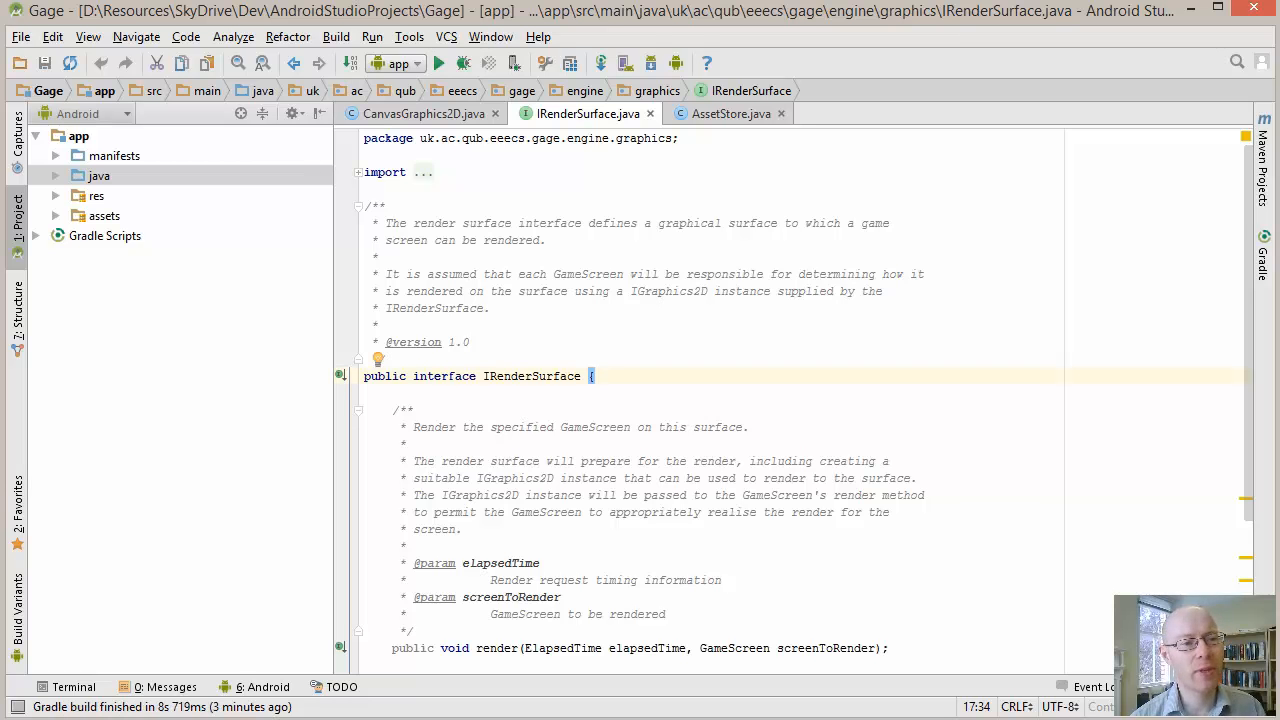
click(372, 36)
mouse_move(409, 37)
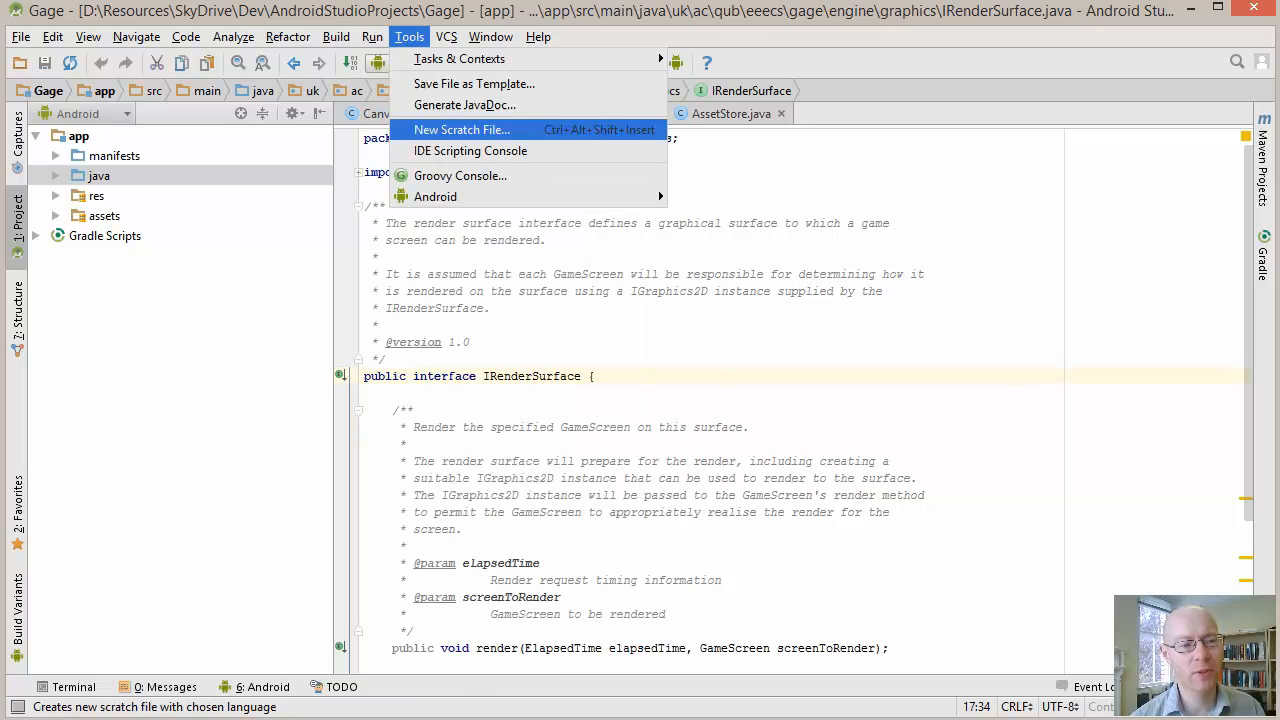
mouse_move(436, 197)
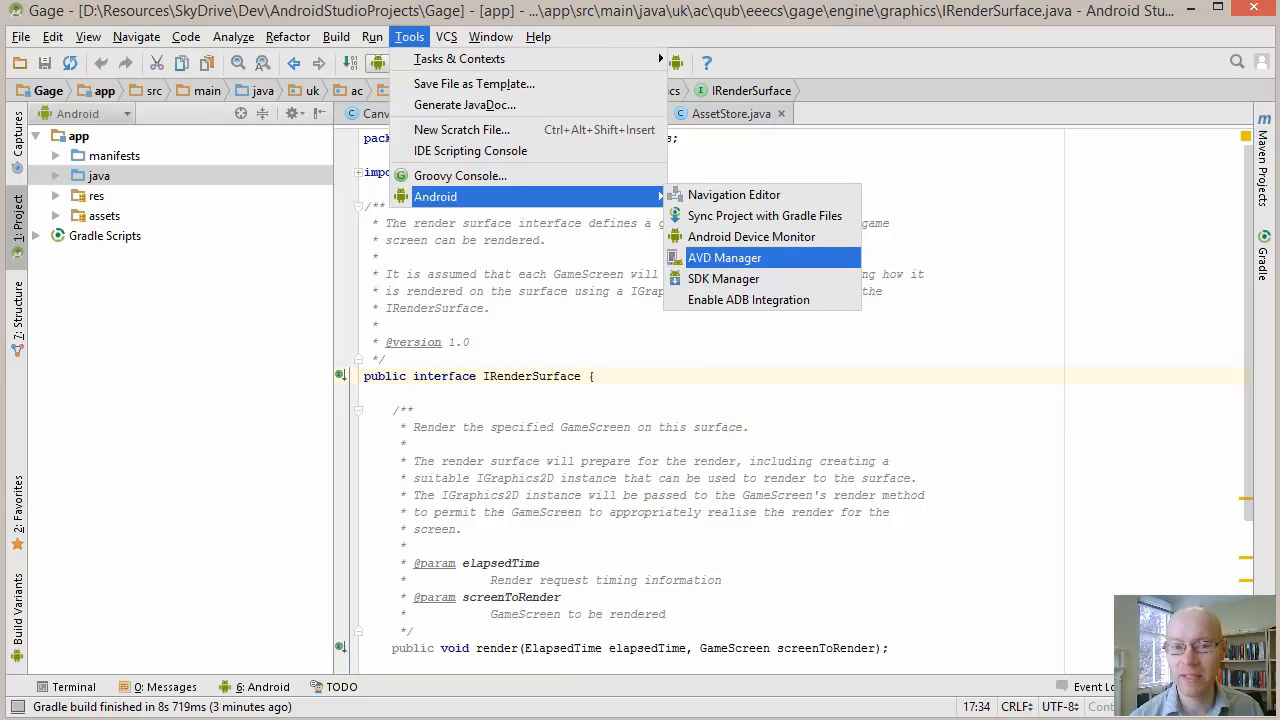
key(Return)
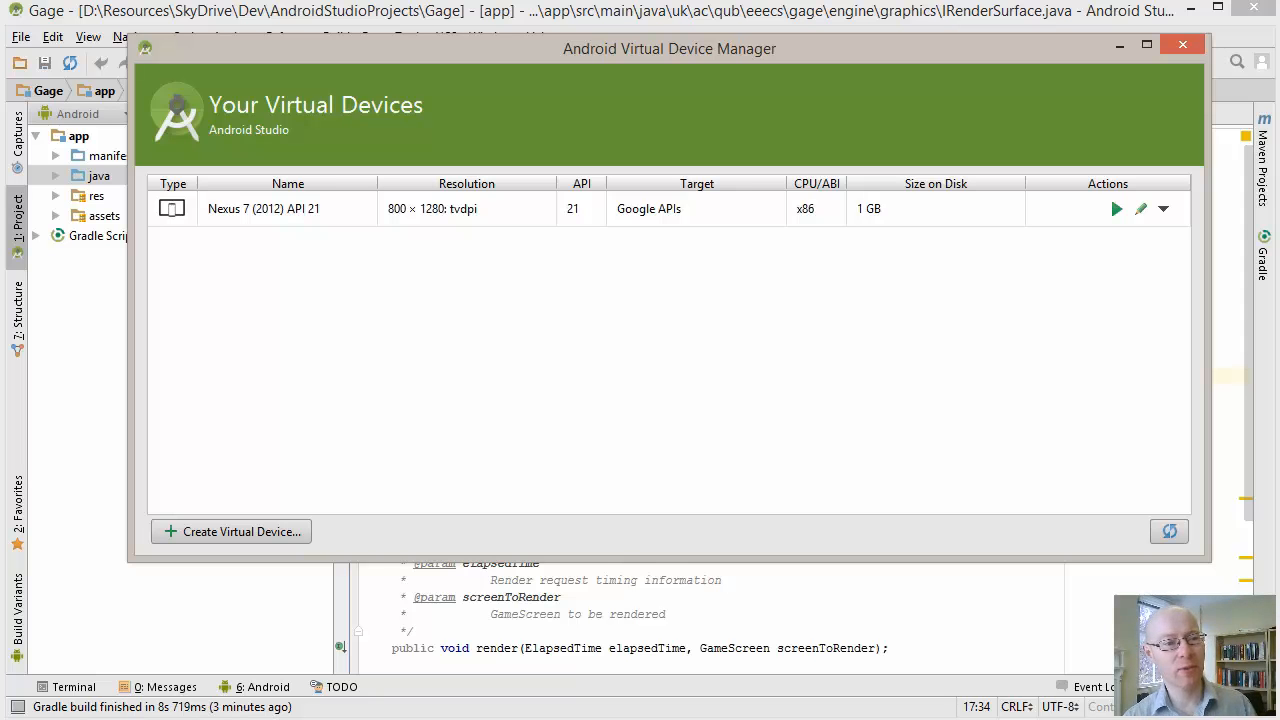
Check the actions available for the Nexus 7 (2012) device and start creating a new virtual device
right_click(304, 200)
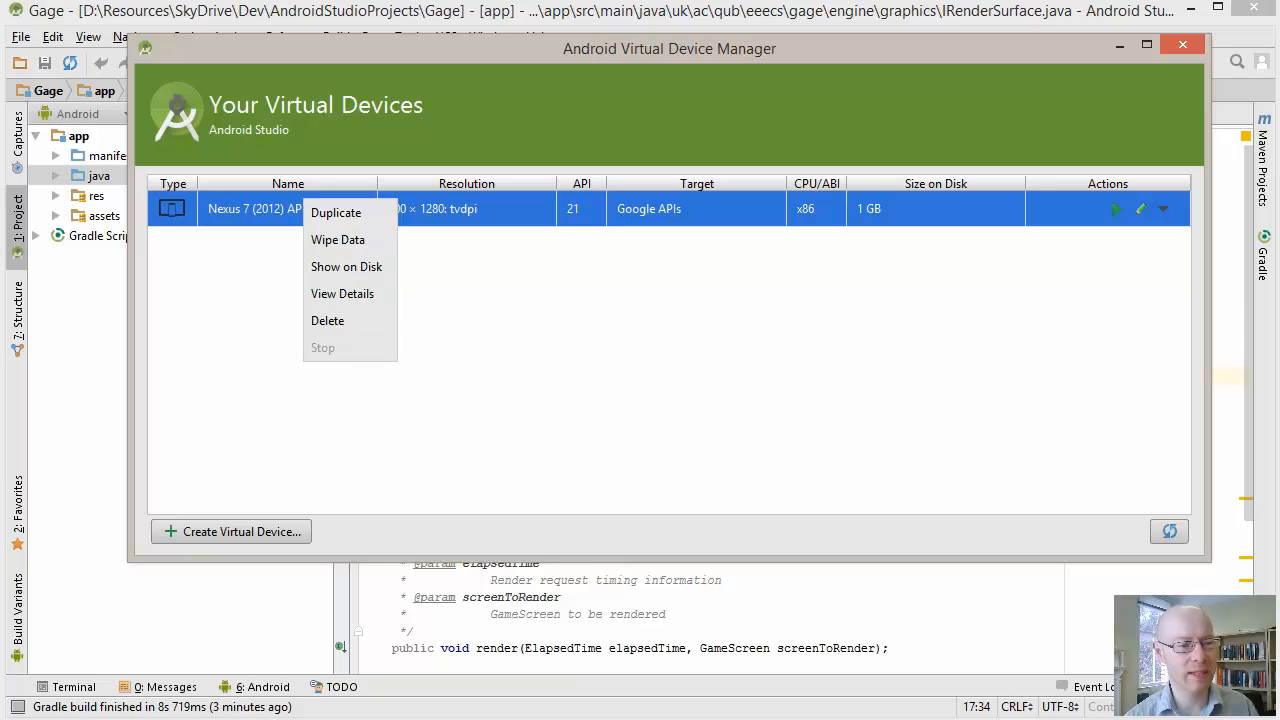
key(Escape)
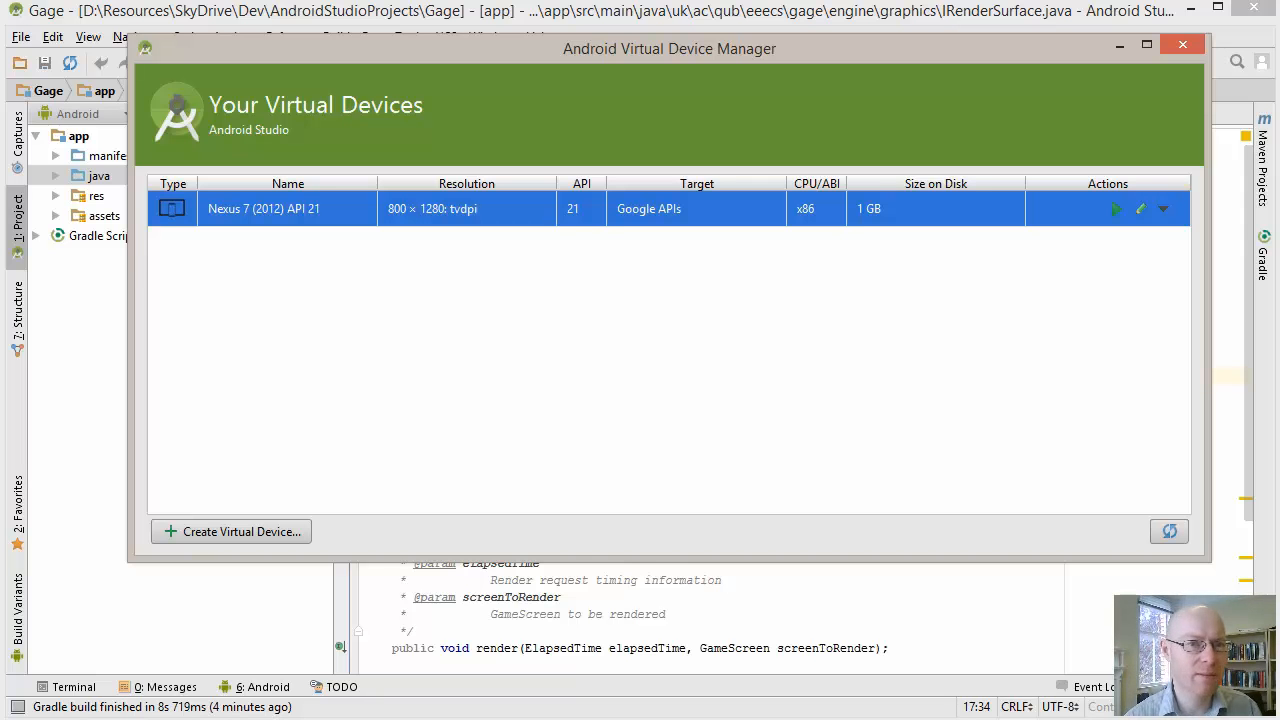
click(231, 531)
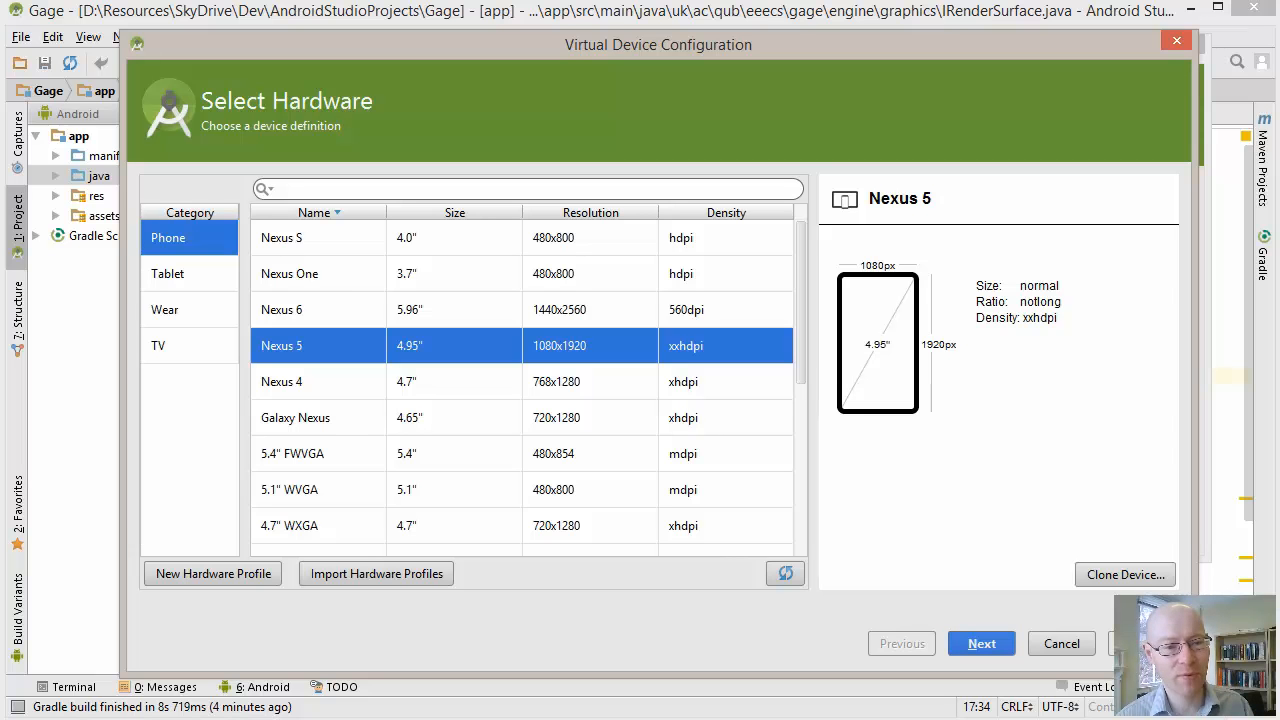
Compare the phone hardware definitions, including Nexus S, Nexus One, Nexus 6, Nexus 4 and 5.1" WVGA
click(281, 237)
click(289, 273)
click(281, 309)
click(281, 381)
click(289, 489)
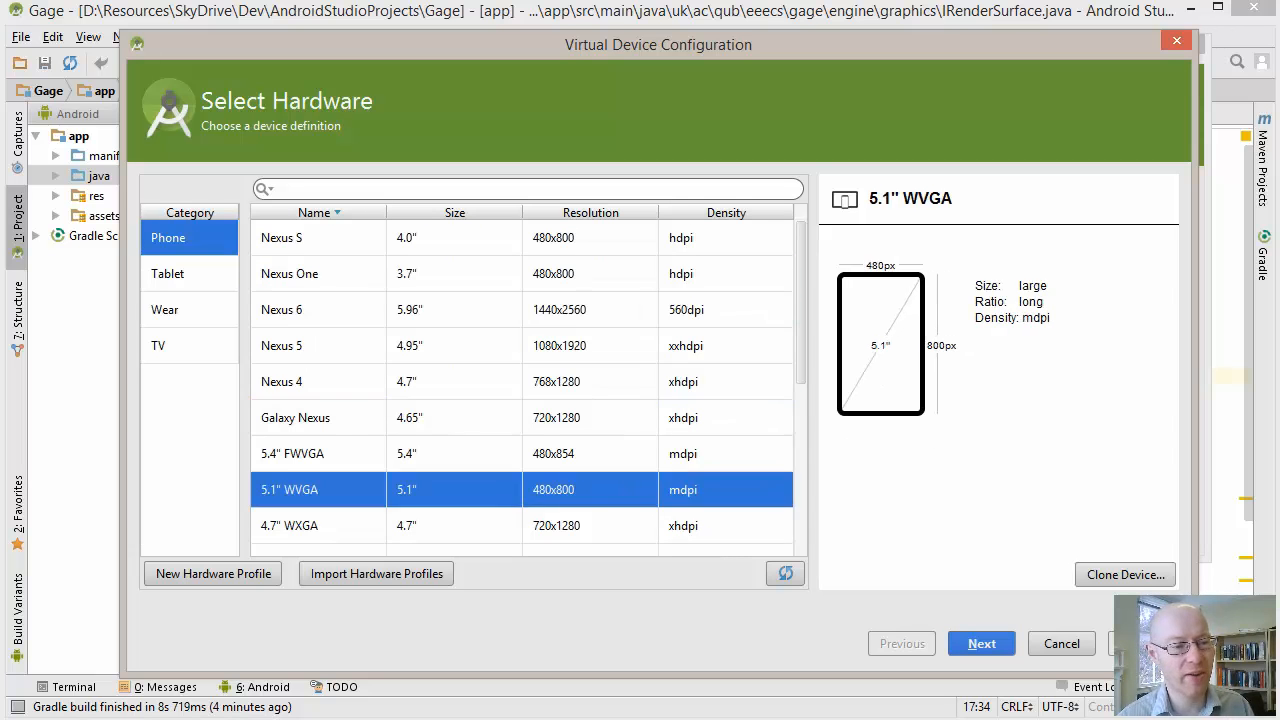
scroll(300, 480, down, 4)
click(300, 430)
Examine the tablet, wear and TV hardware definitions, including the 7" WSVGA tablet and the square and round Android Wear devices
click(168, 274)
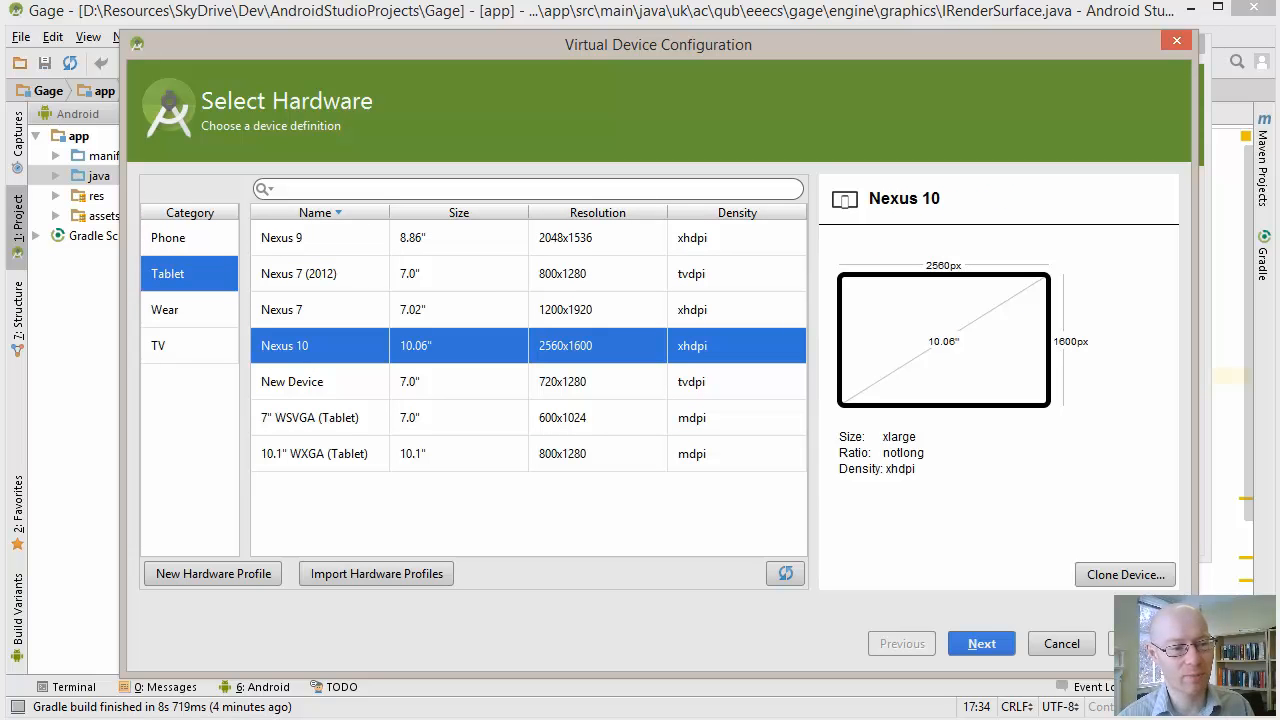
click(309, 418)
click(165, 310)
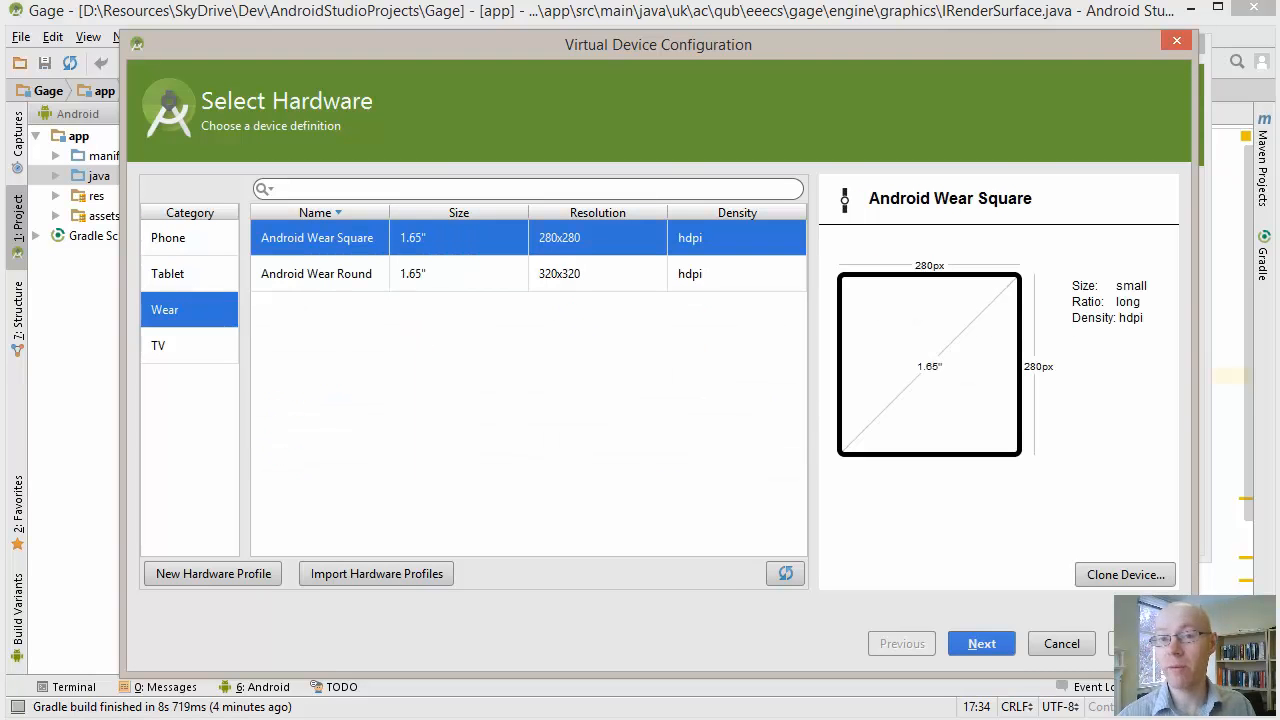
click(316, 274)
click(316, 238)
click(316, 274)
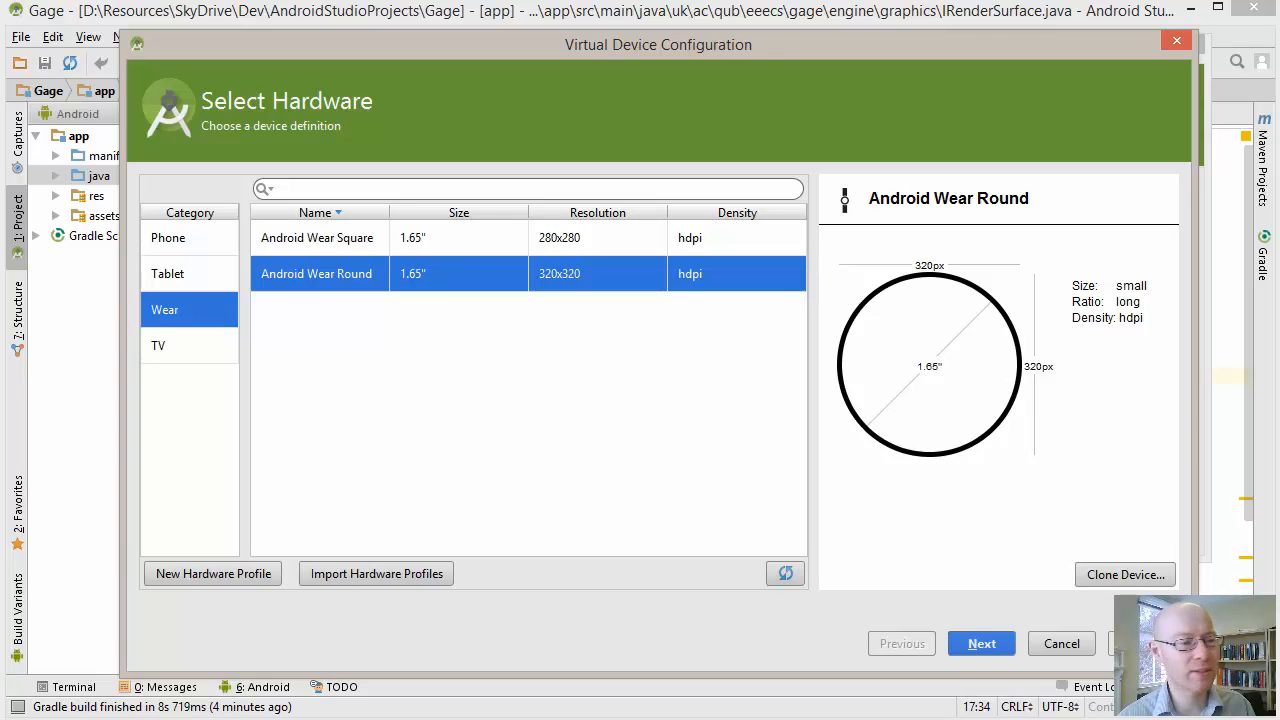
click(165, 346)
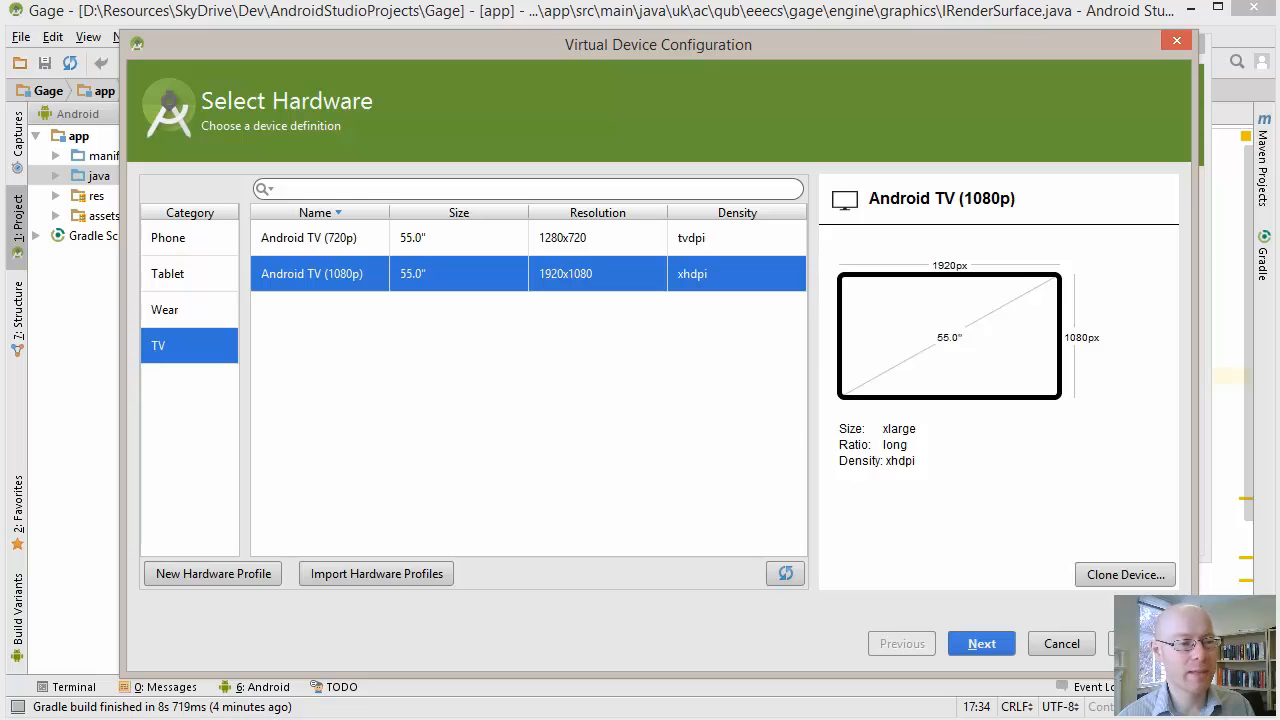
Select the 7" WSVGA (Tablet) definition in the tablet category and clone it as a new hardware profile
click(168, 274)
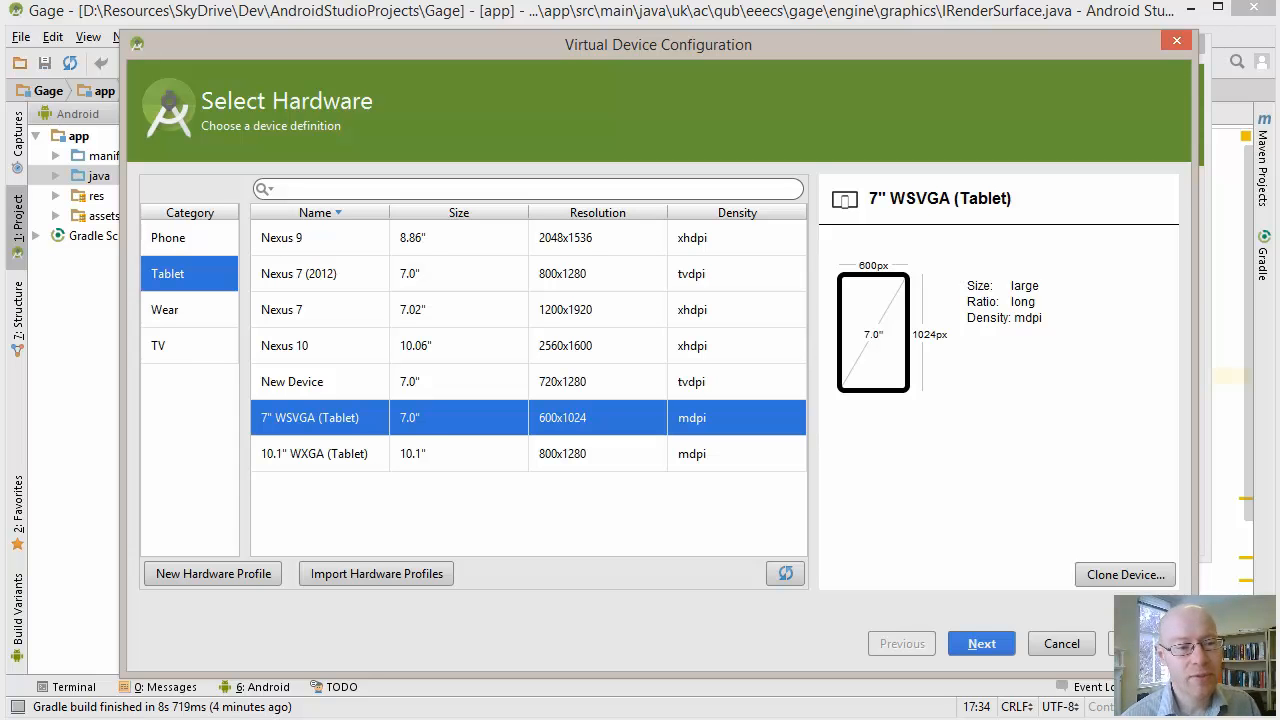
click(312, 346)
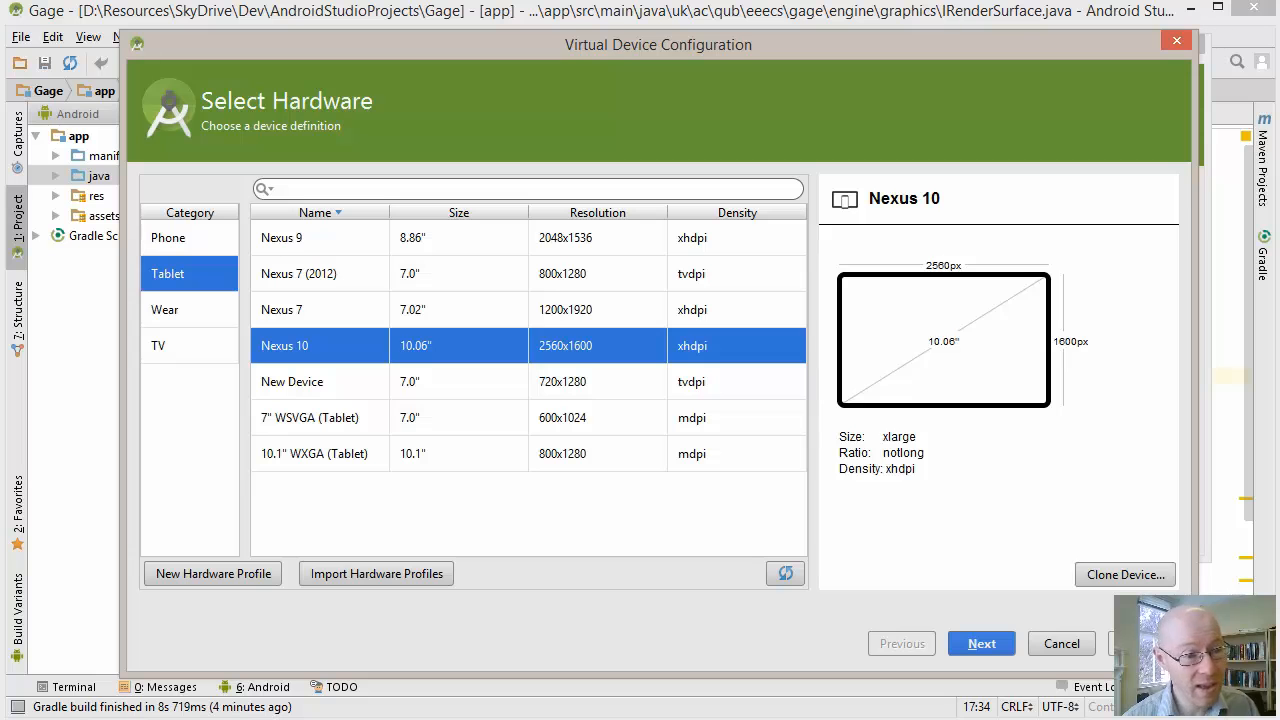
click(322, 418)
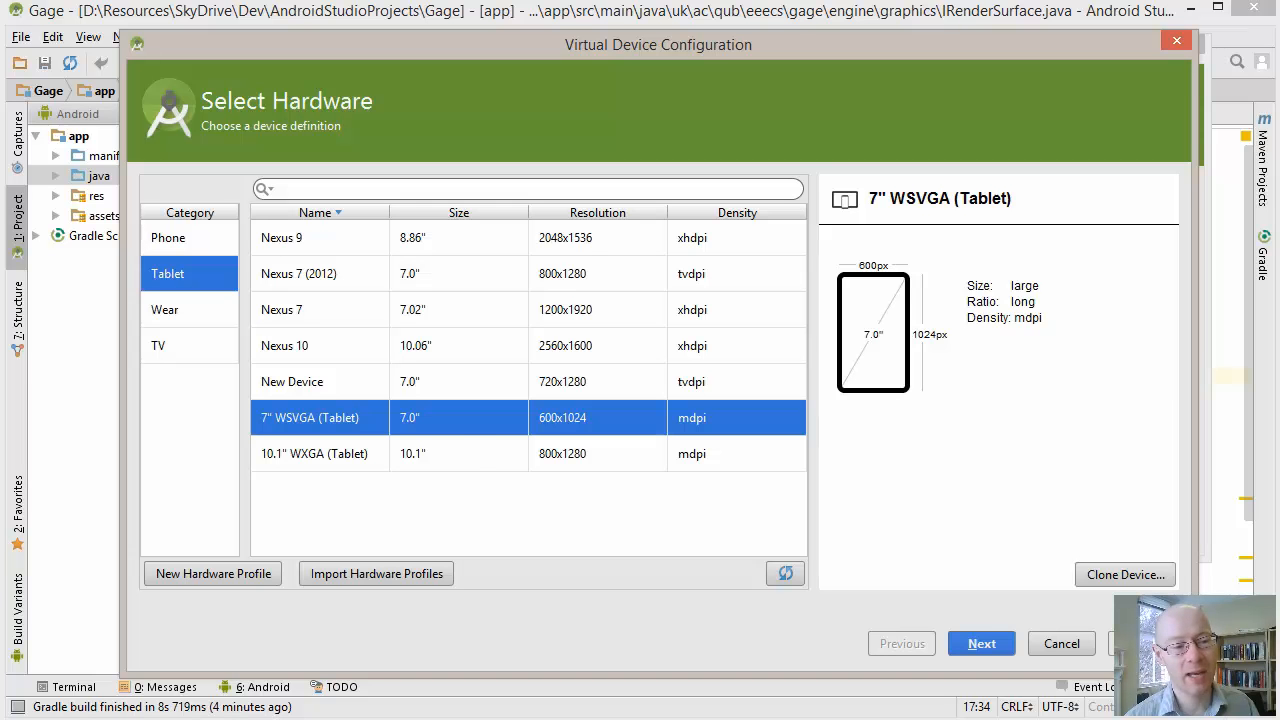
right_click(412, 424)
click(435, 434)
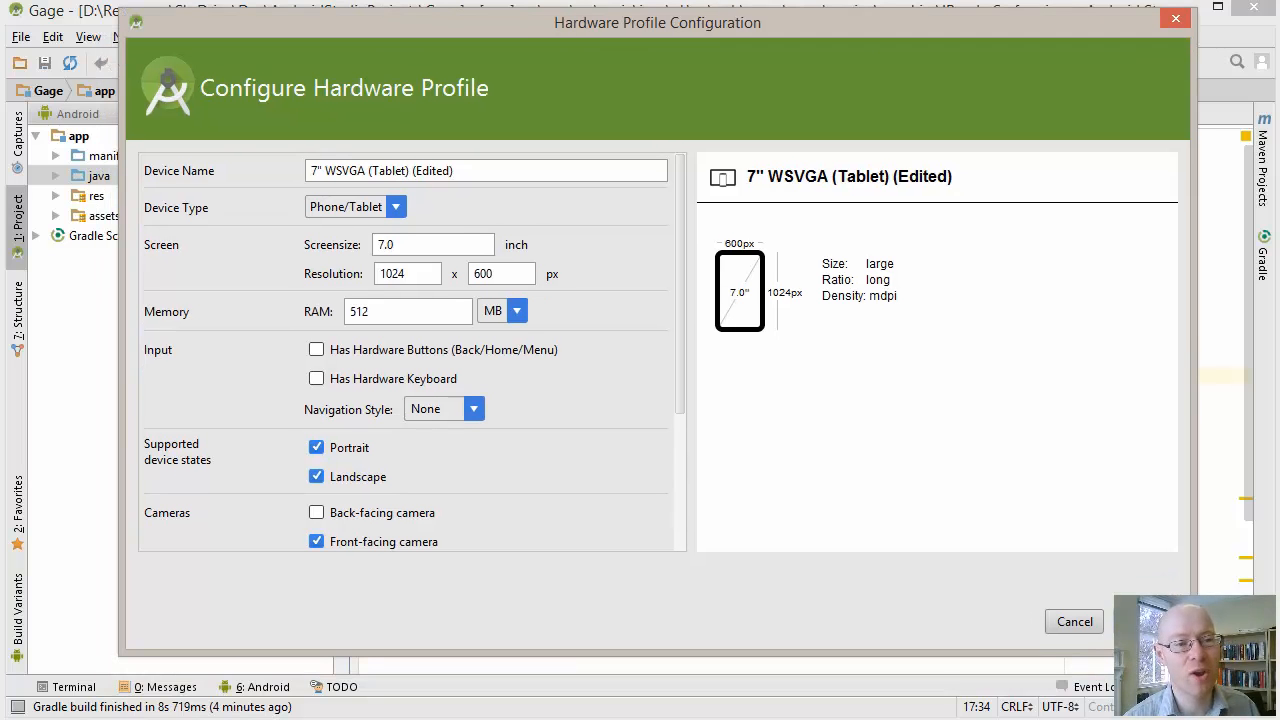
Review the cloned profile's screen size, resolution, RAM amount and memory unit options, keeping the unit as MB
drag(397, 245, 378, 244)
click(384, 274)
click(494, 274)
click(406, 274)
click(494, 274)
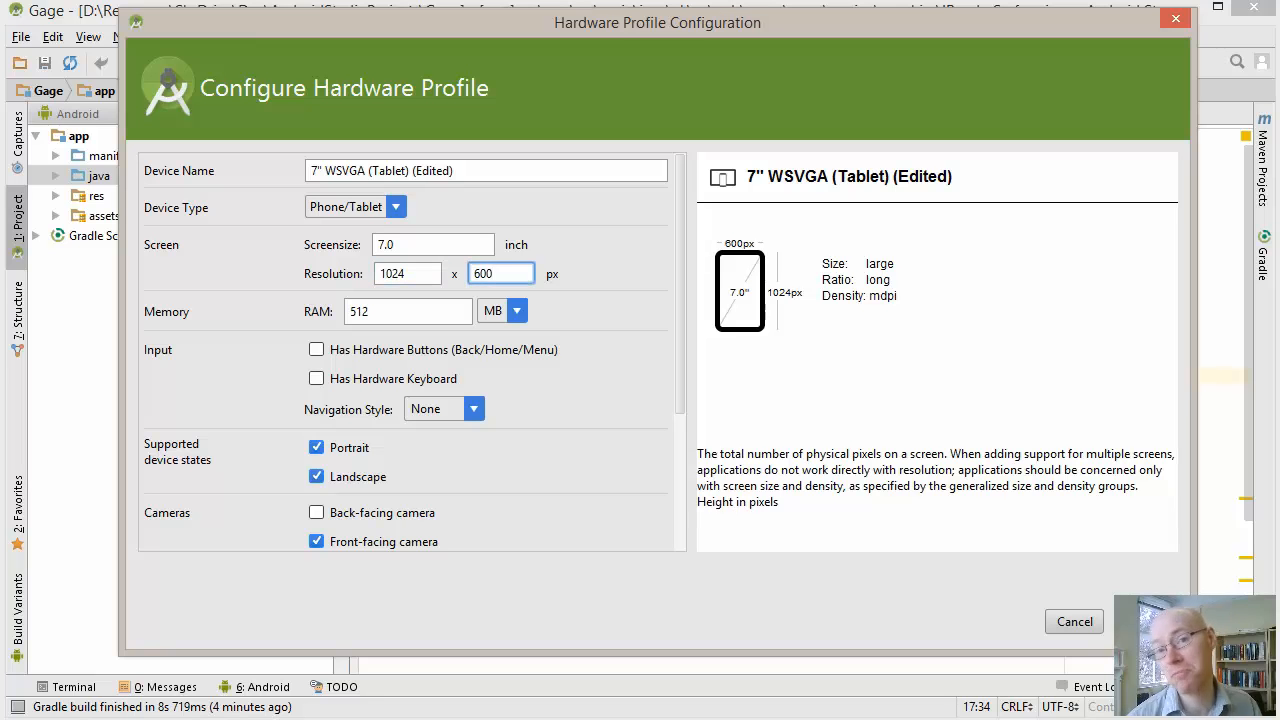
click(404, 274)
click(488, 274)
click(374, 311)
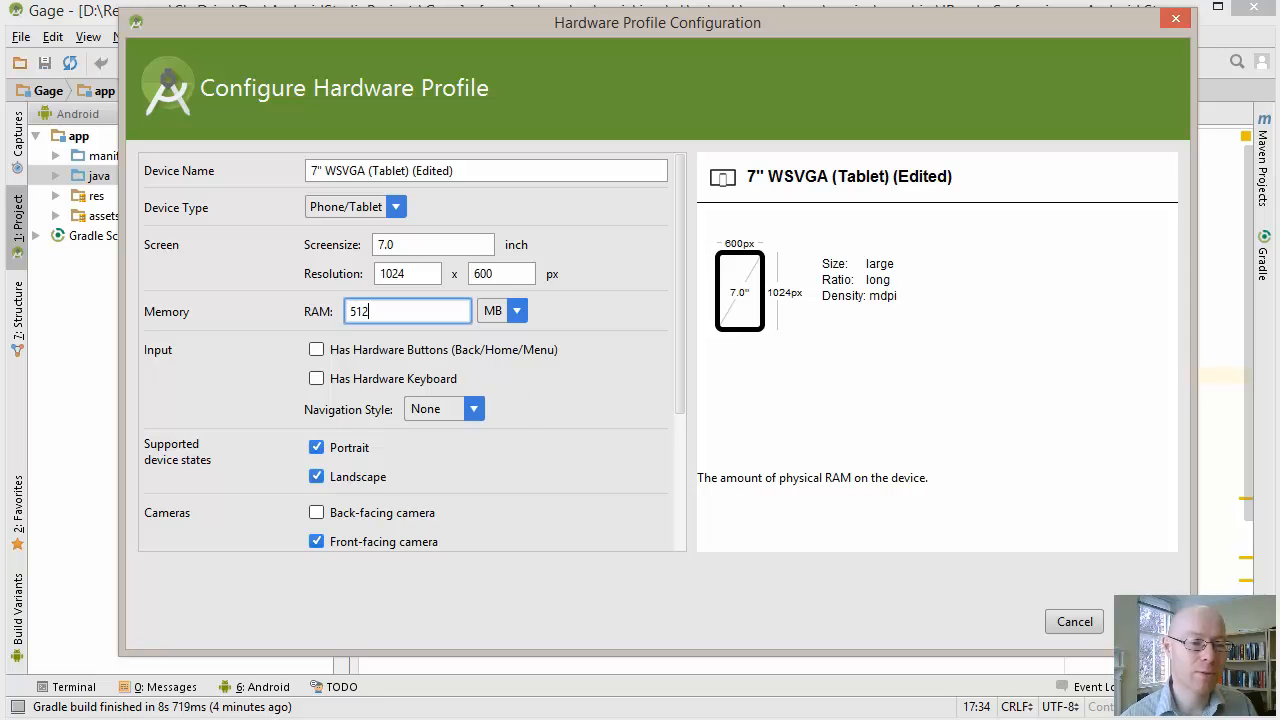
click(516, 311)
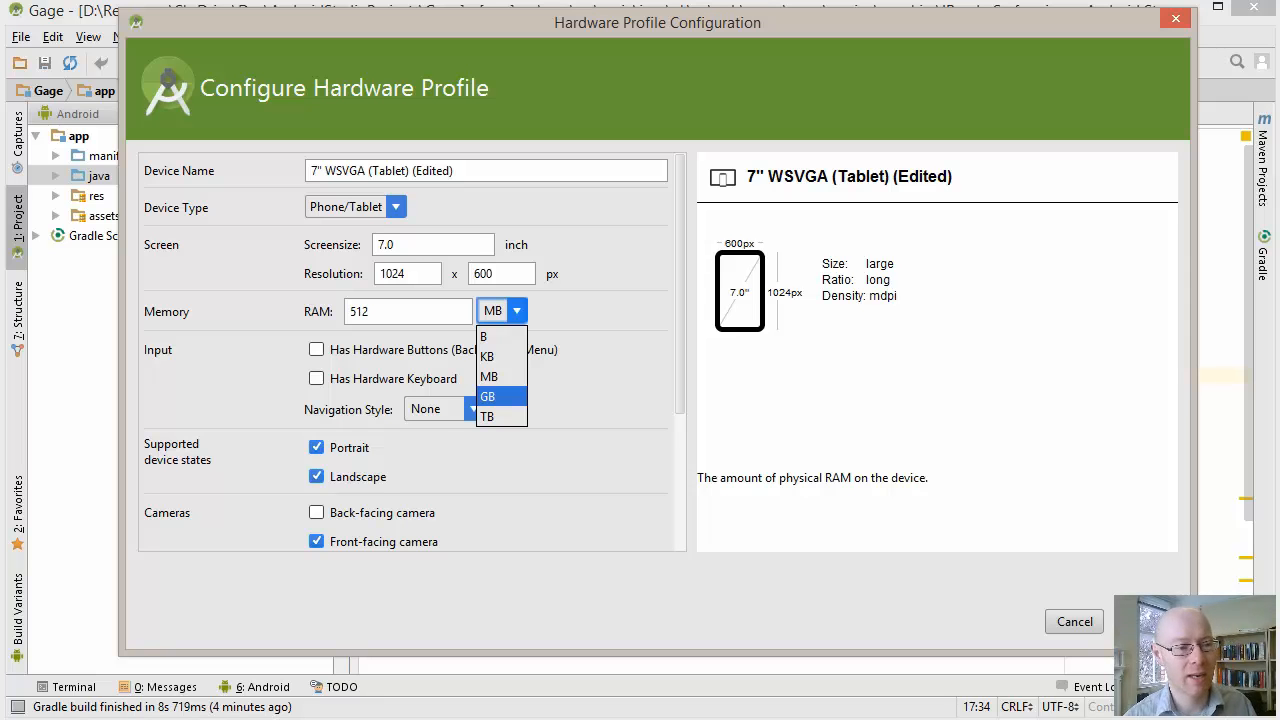
click(497, 377)
drag(349, 312, 357, 312)
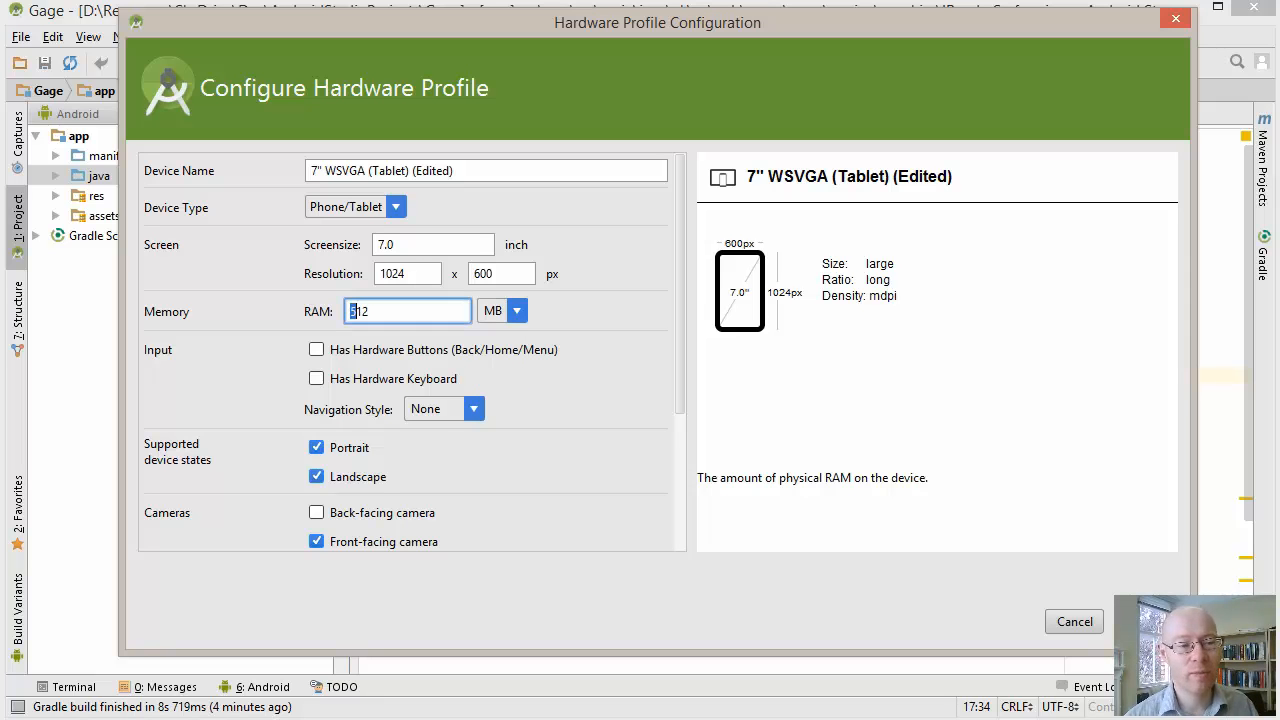
click(370, 312)
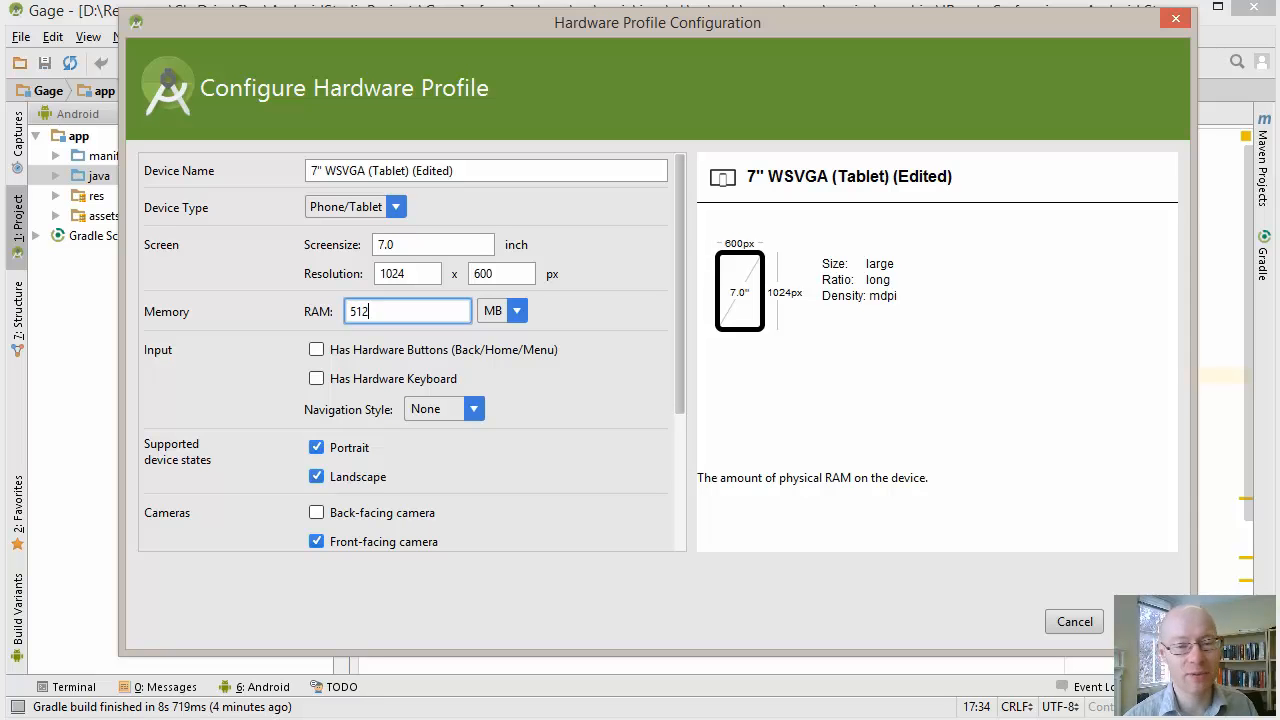
Set the cloned tablet profile's default skin to nexus_7_2013 and save the profile
scroll(415, 350, down, 3)
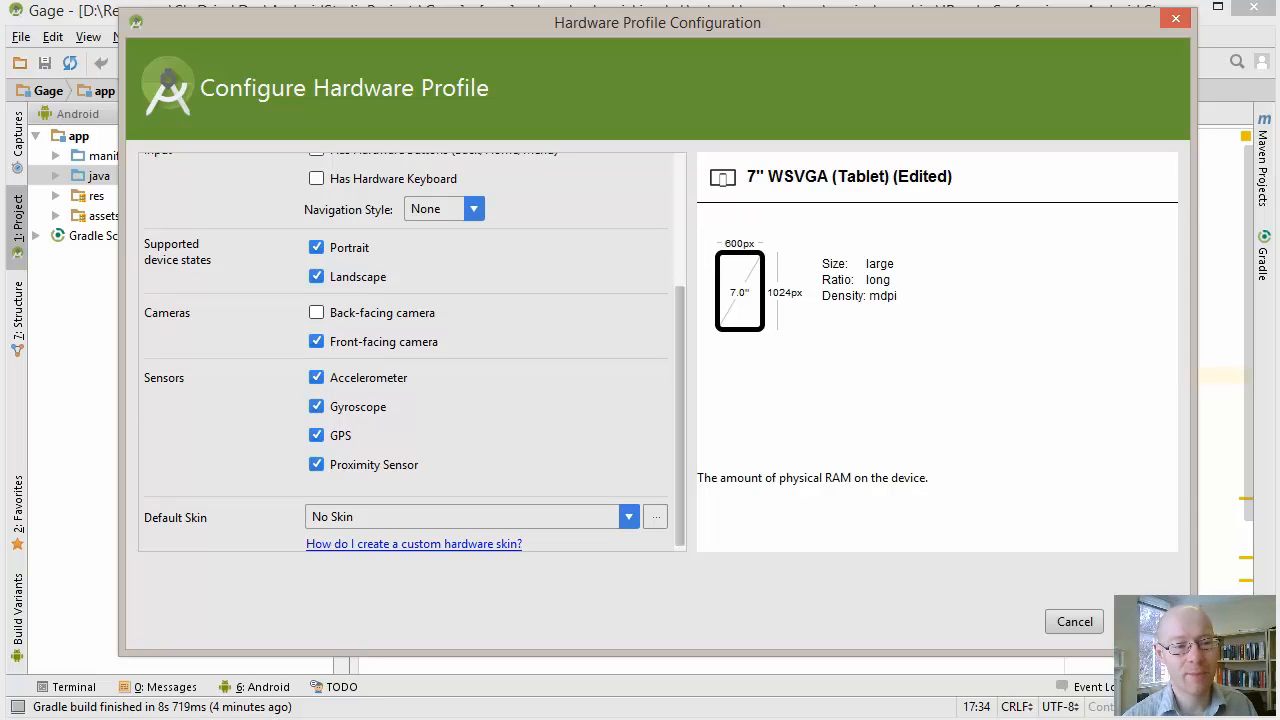
scroll(410, 350, down, 1)
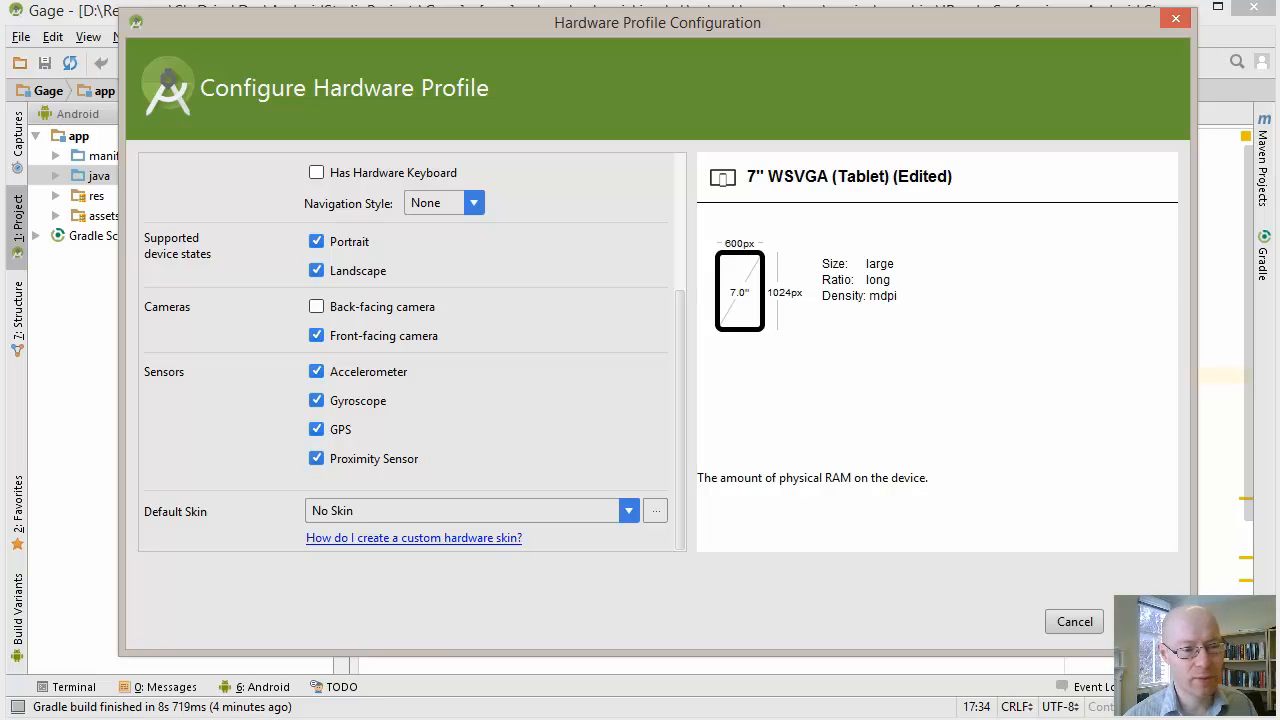
click(629, 511)
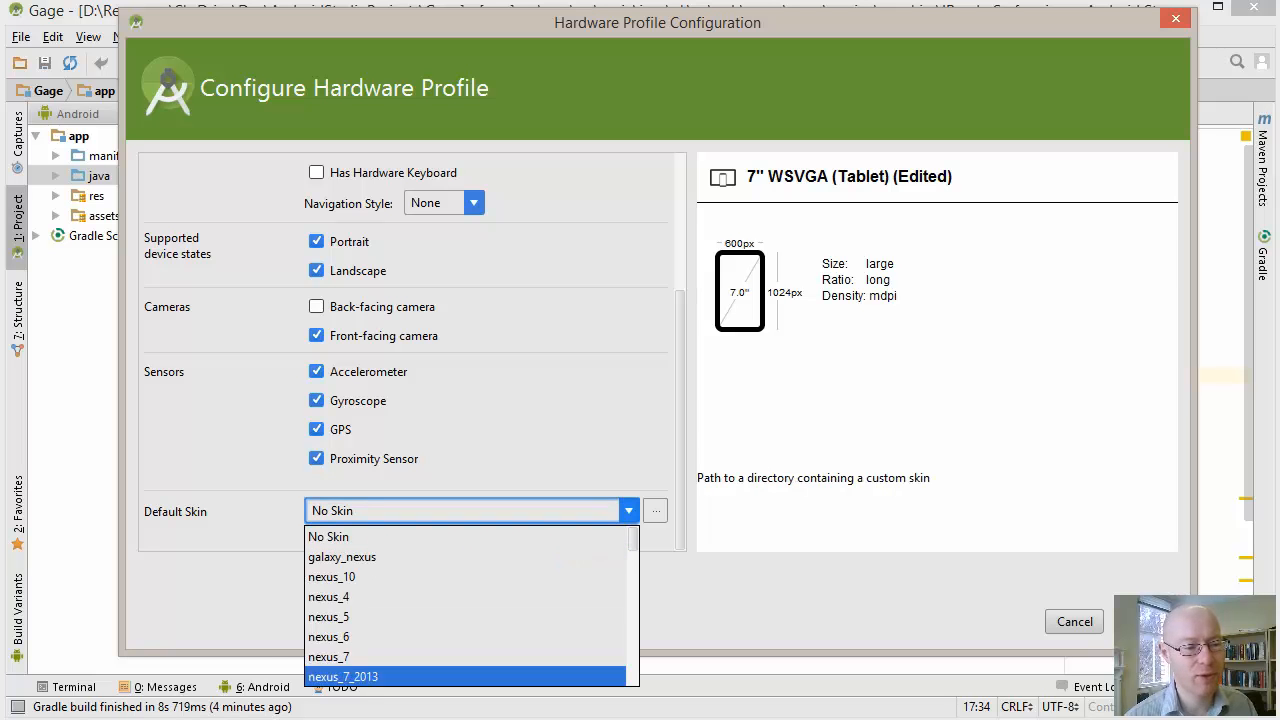
scroll(466, 577, down, 2)
scroll(466, 577, up, 2)
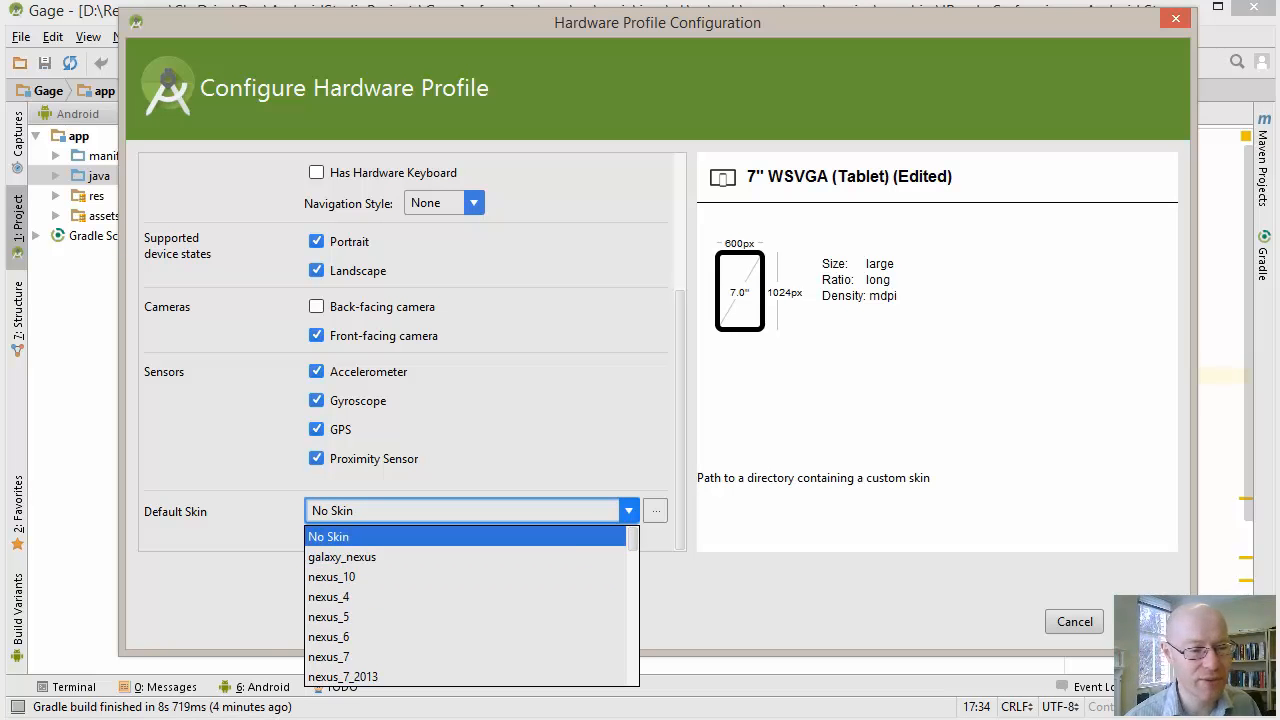
scroll(466, 596, down, 1)
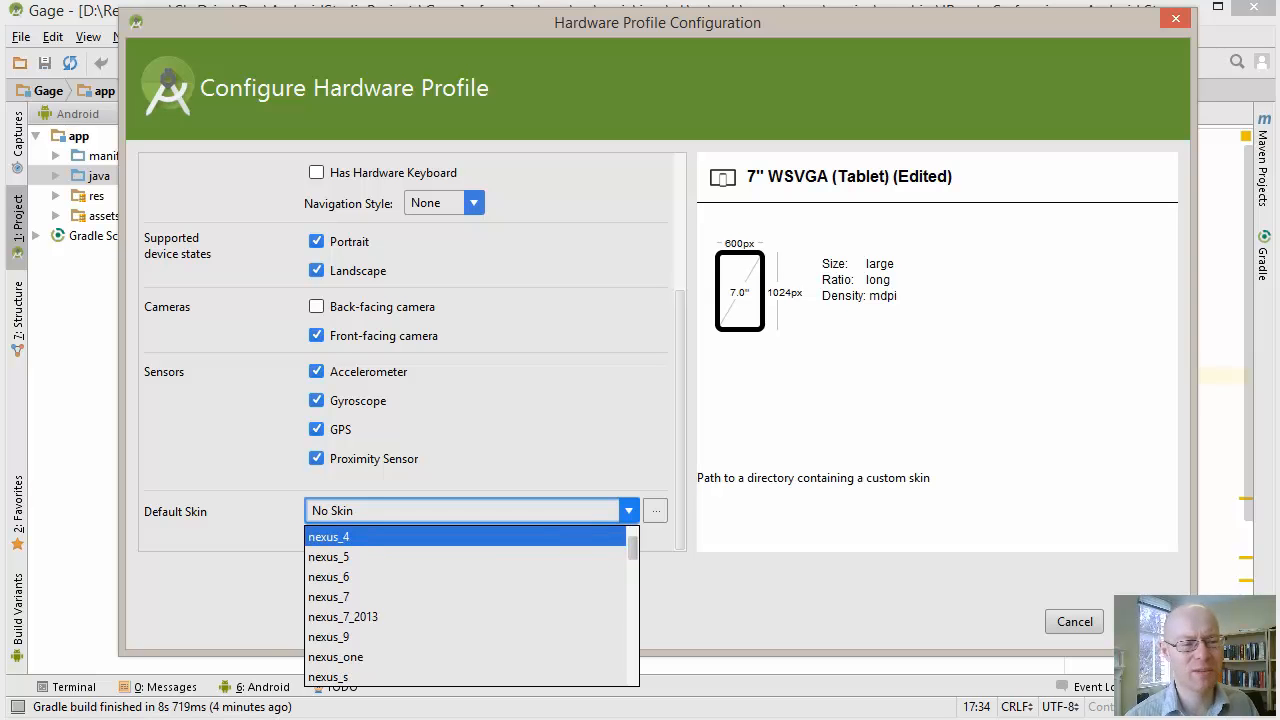
click(343, 616)
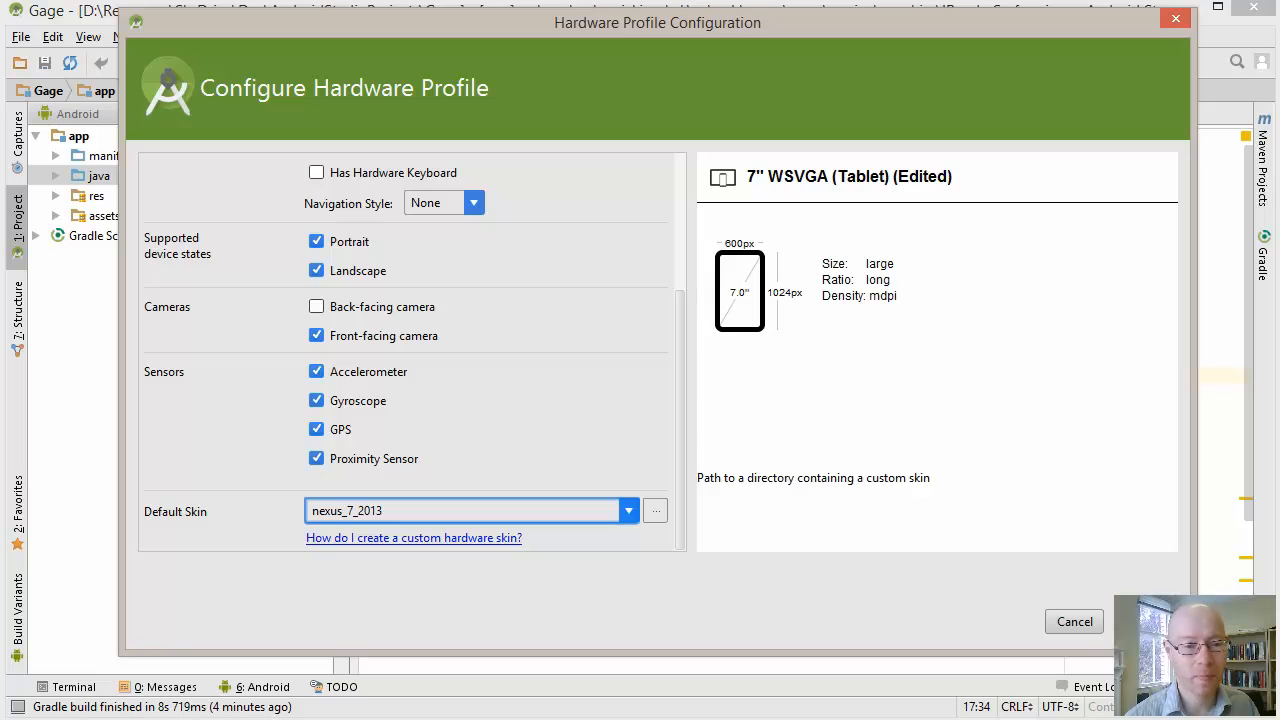
key(Return)
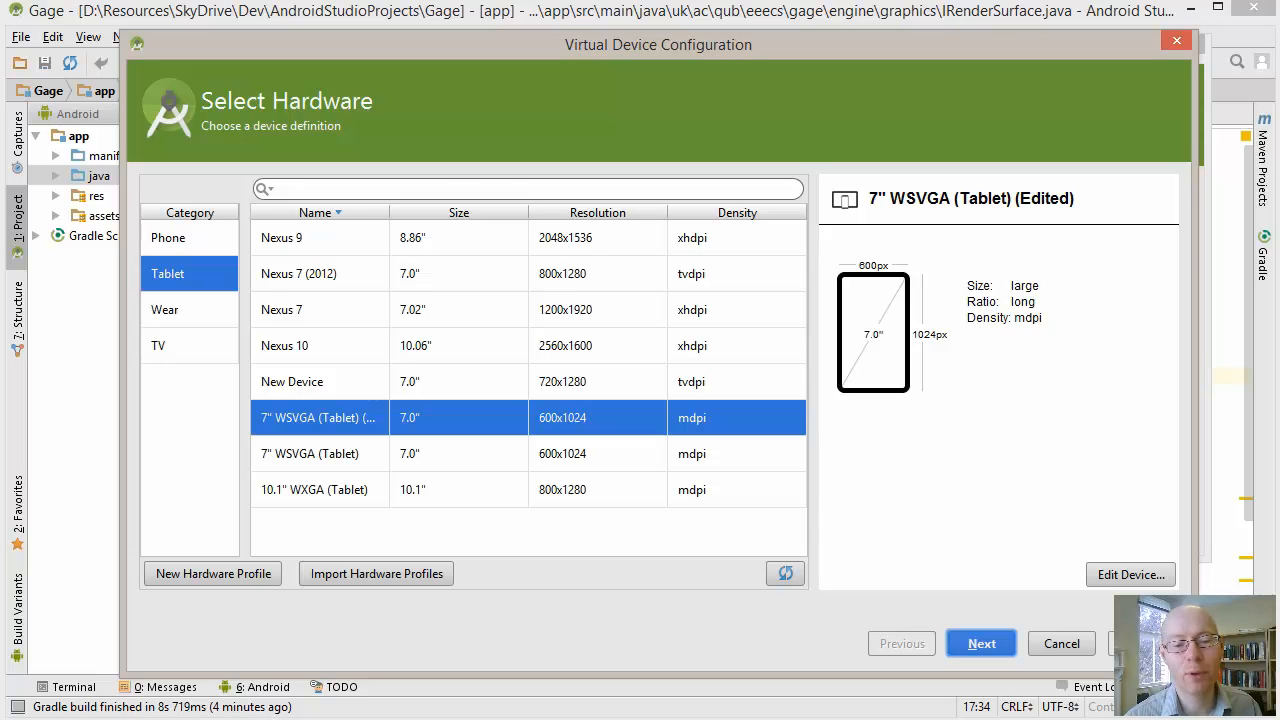
Continue with the edited 7" WSVGA tablet profile and compare the KitKat x86 (Android 4.4.2) and Marshmallow x86_64 system images
click(981, 643)
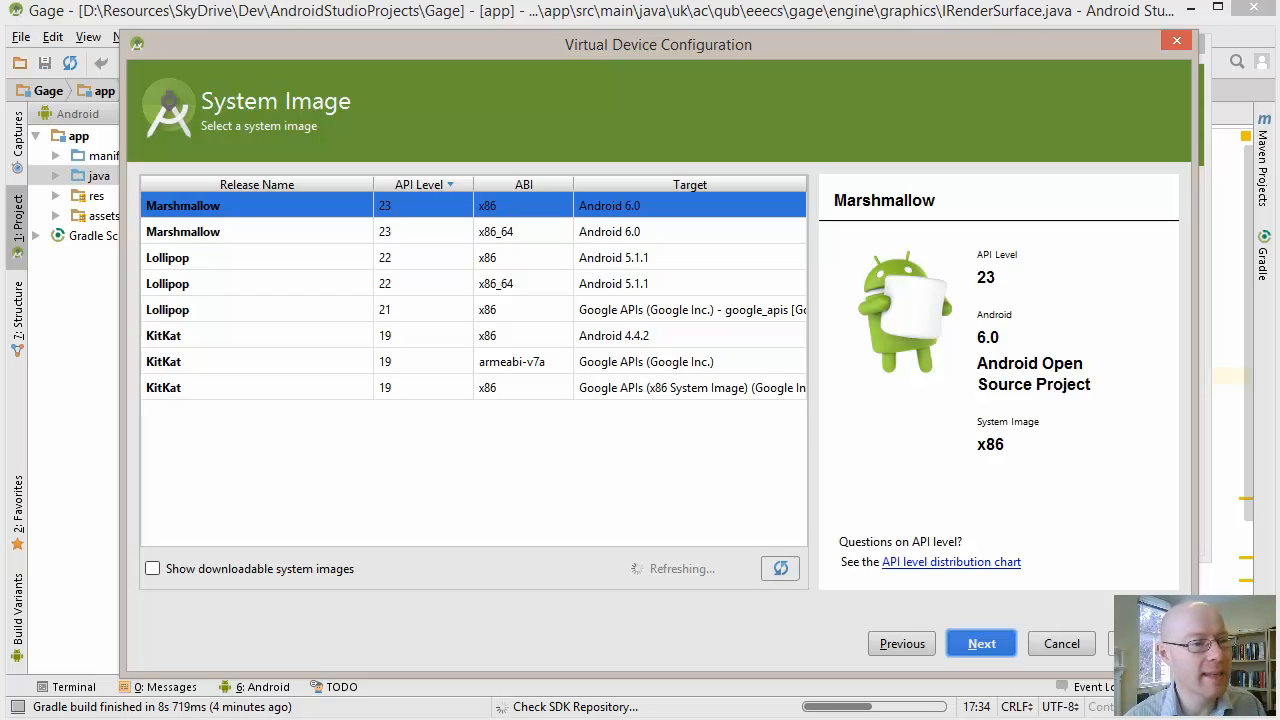
click(474, 336)
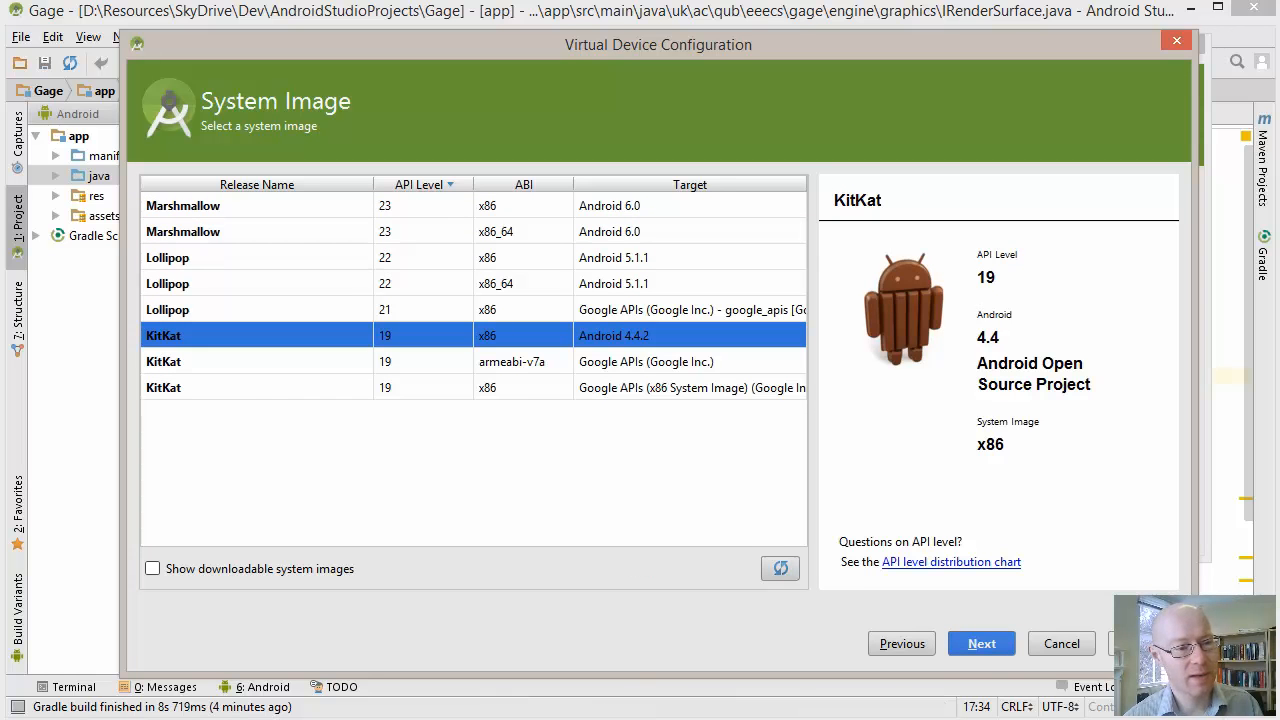
click(474, 232)
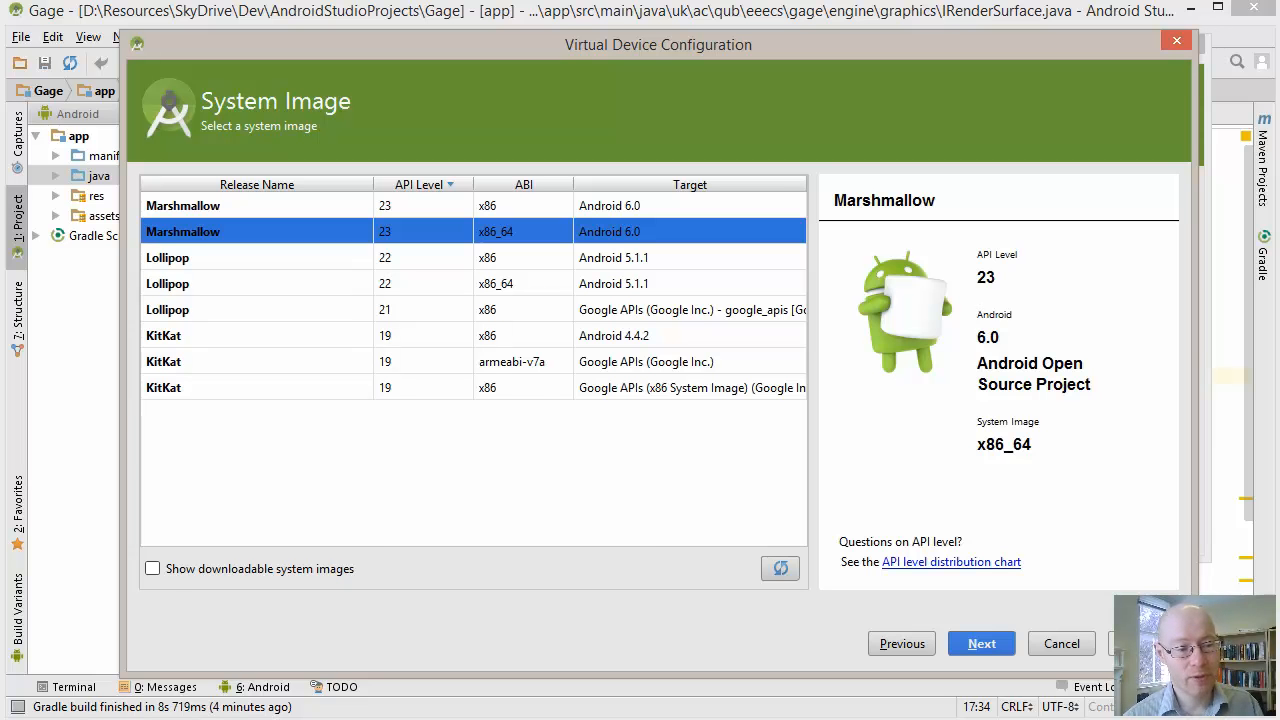
Show the downloadable system images, look through the full list, and hide them again
click(153, 569)
drag(801, 280, 801, 458)
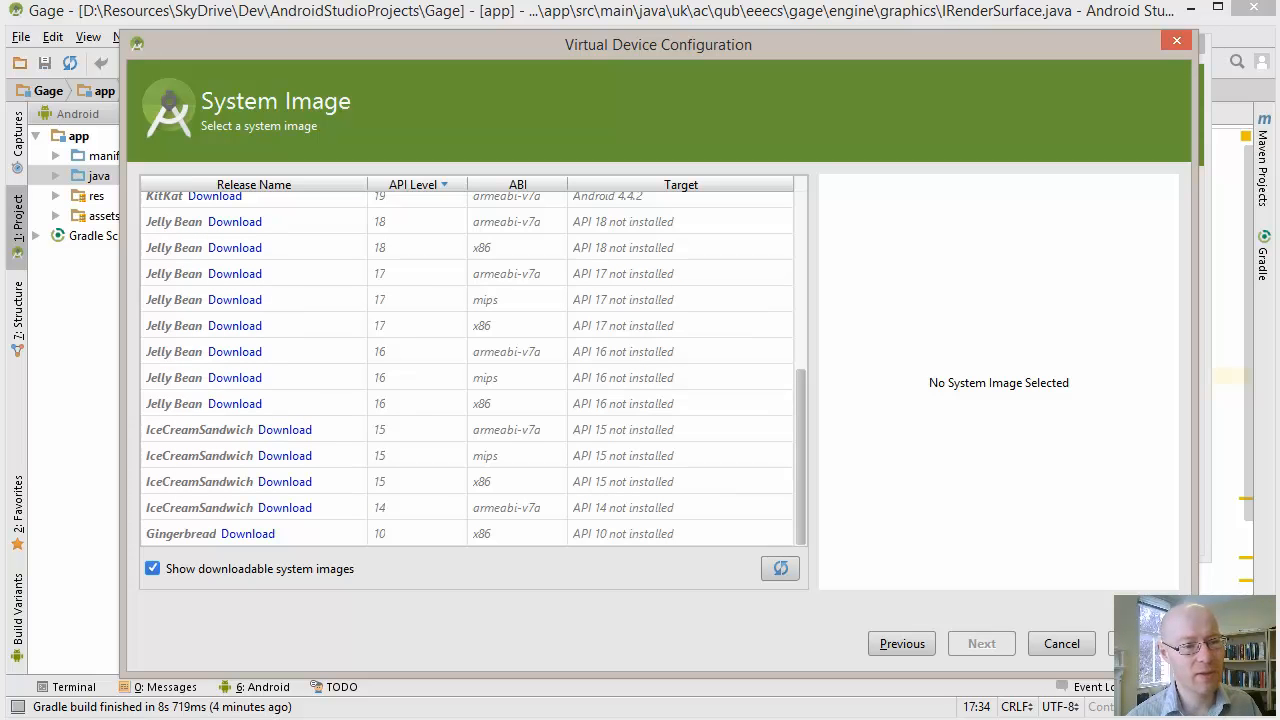
drag(801, 457, 801, 281)
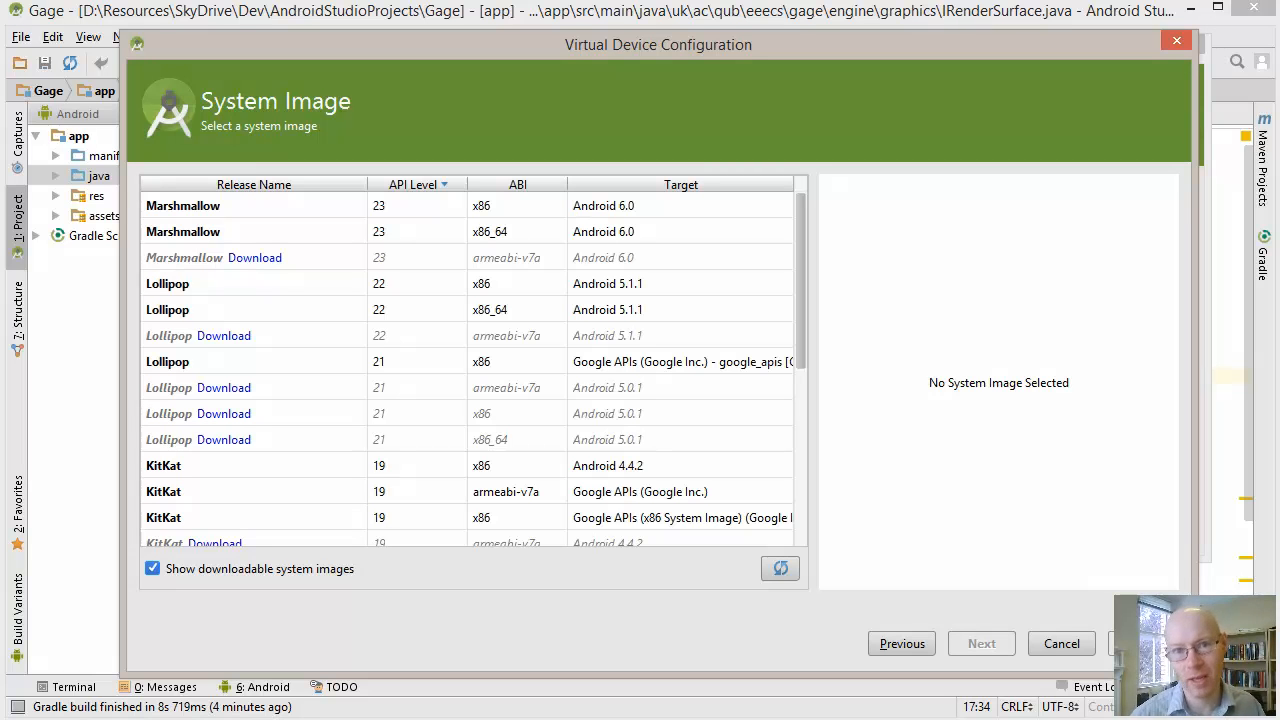
scroll(473, 369, down, 1)
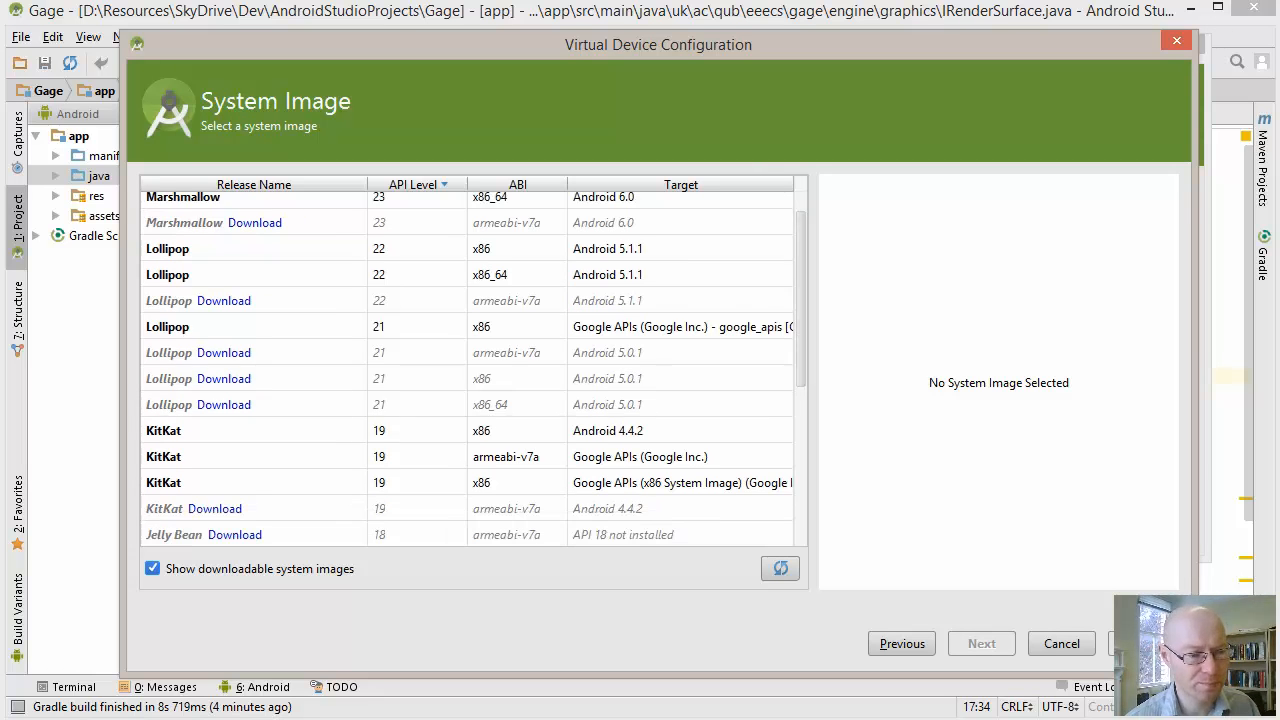
click(152, 568)
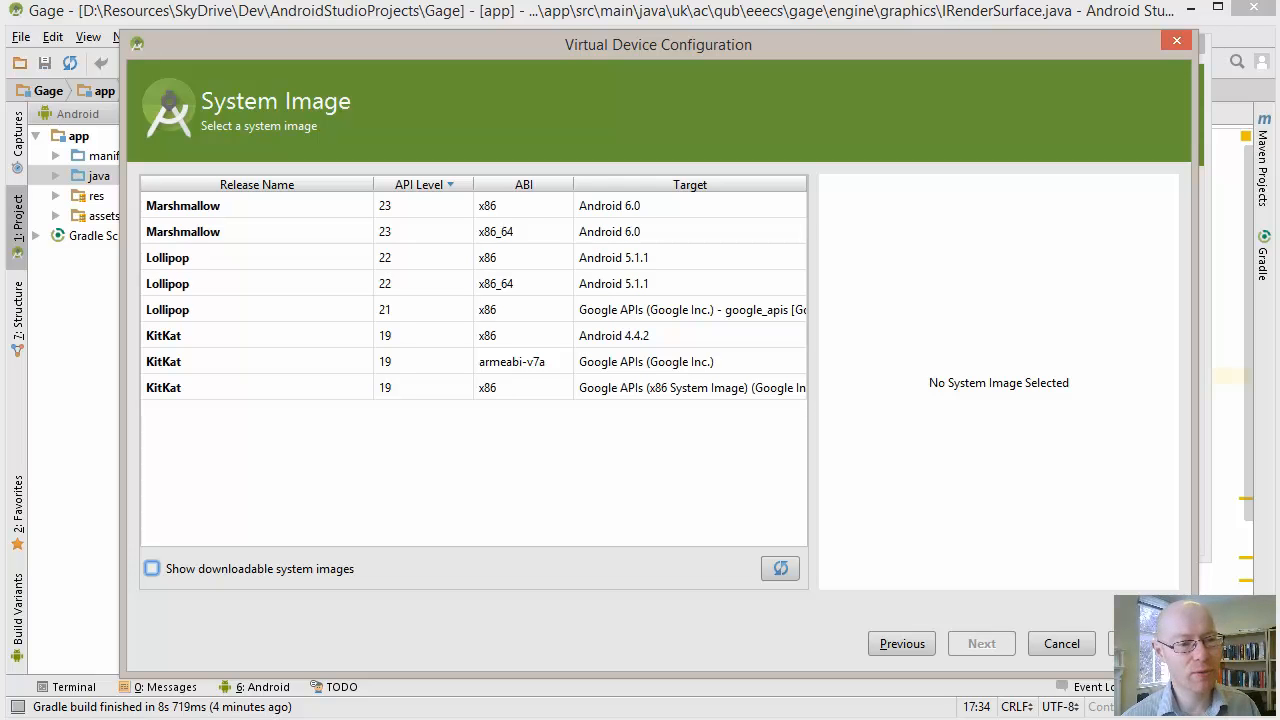
Compare the installed Lollipop and KitKat system images and continue with Lollipop API 22 x86 (Android 5.1.1)
click(473, 258)
click(473, 284)
click(473, 310)
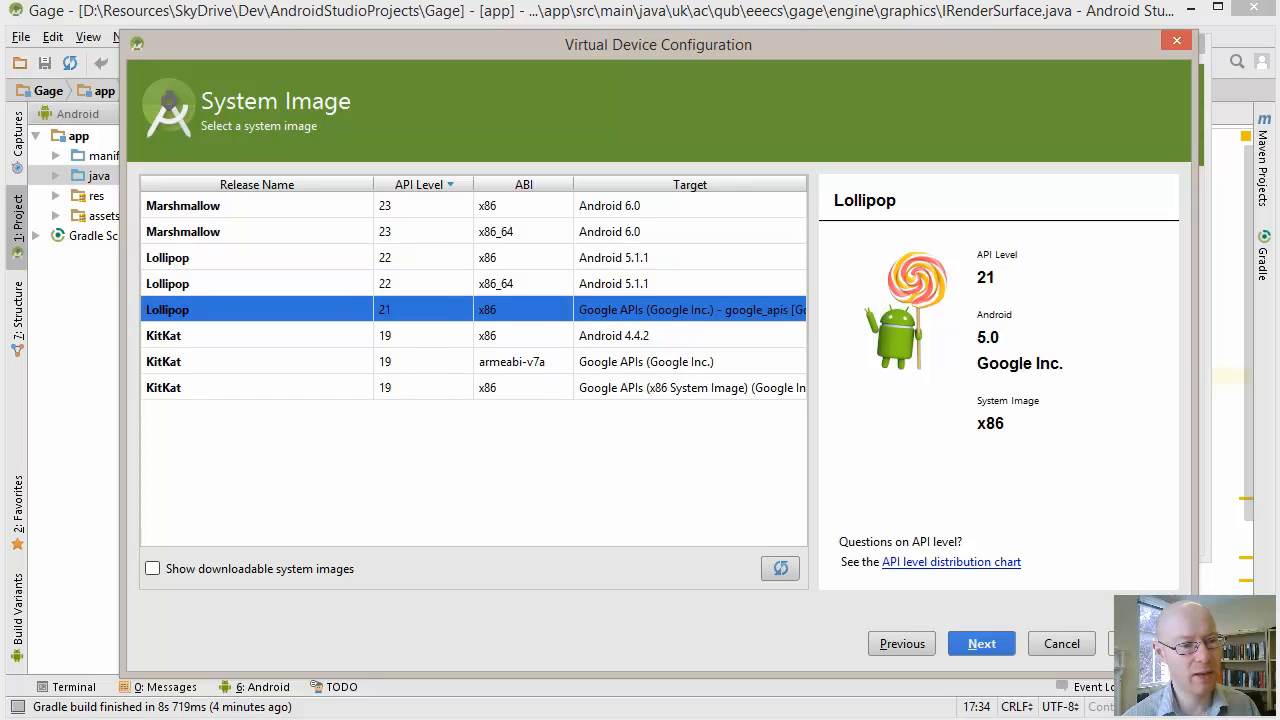
click(473, 336)
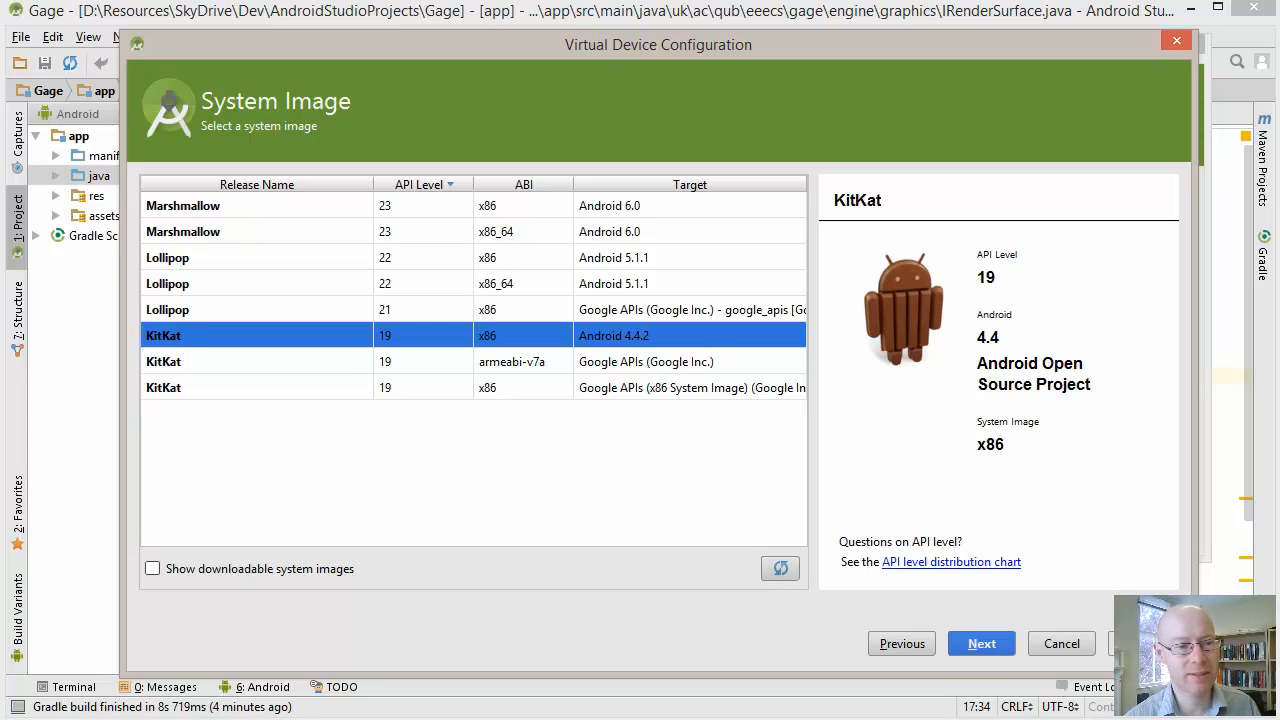
click(473, 284)
click(473, 362)
click(473, 336)
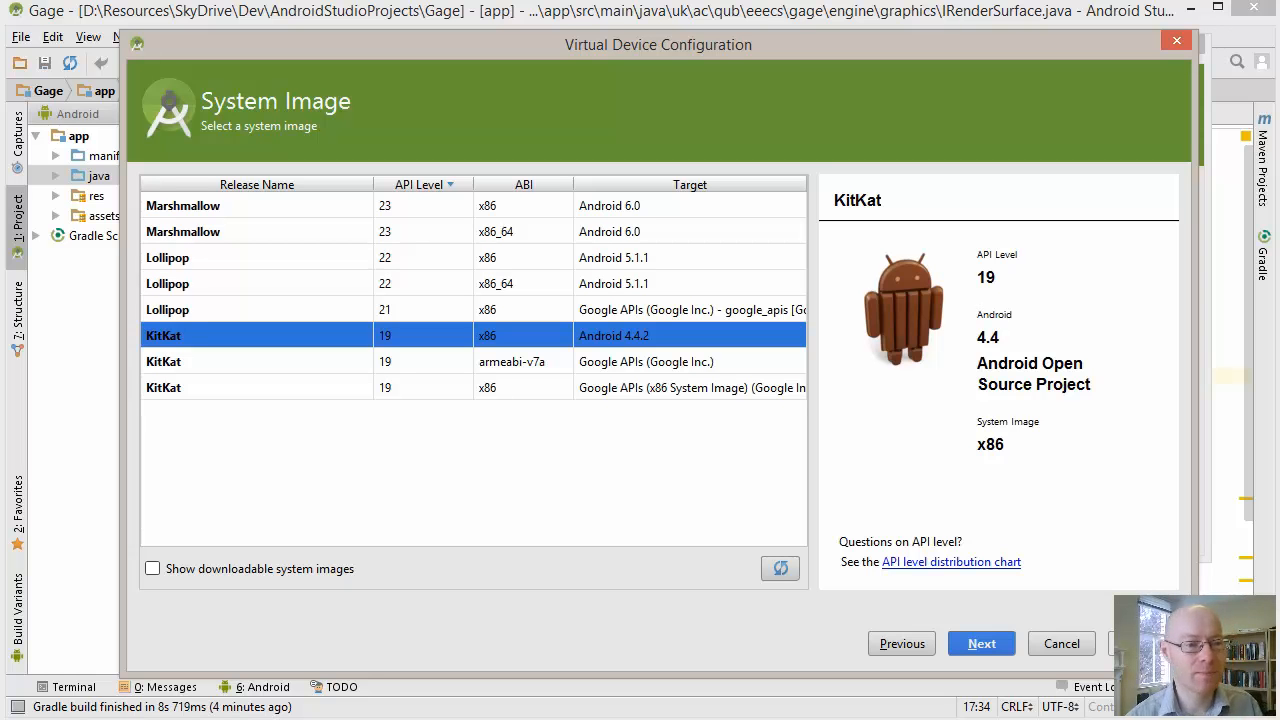
click(500, 362)
click(500, 336)
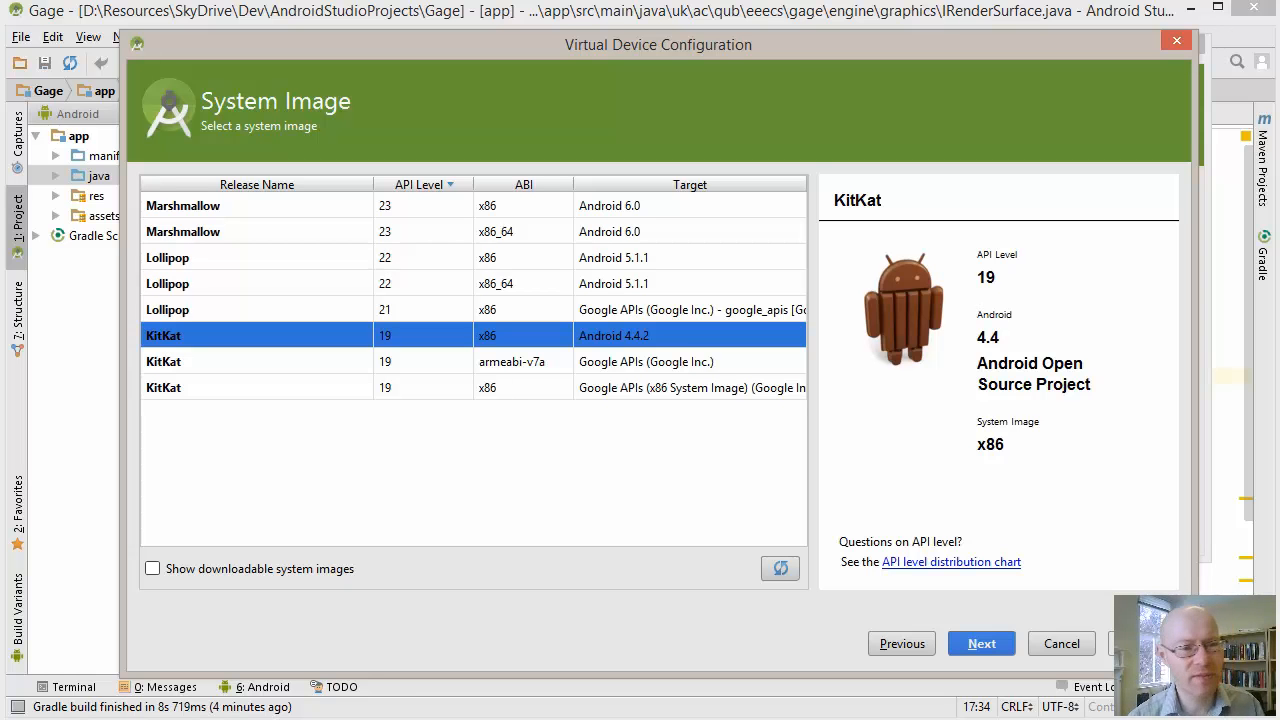
click(258, 258)
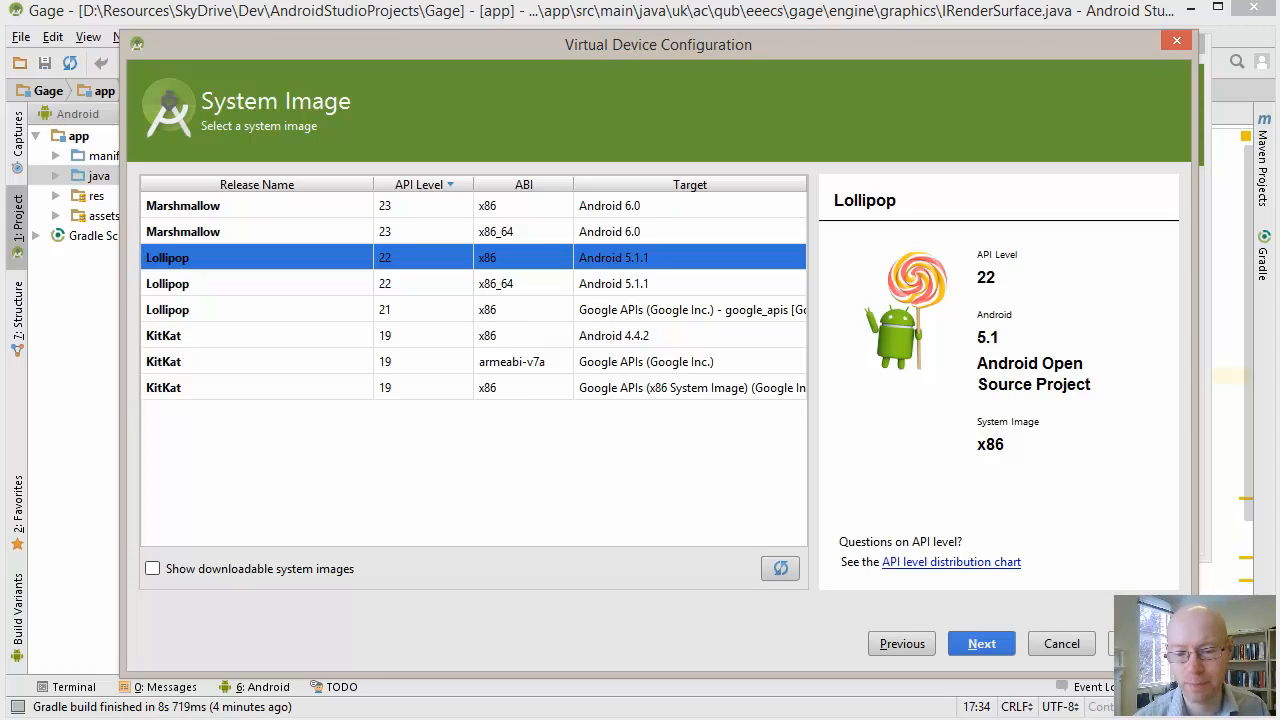
key(Return)
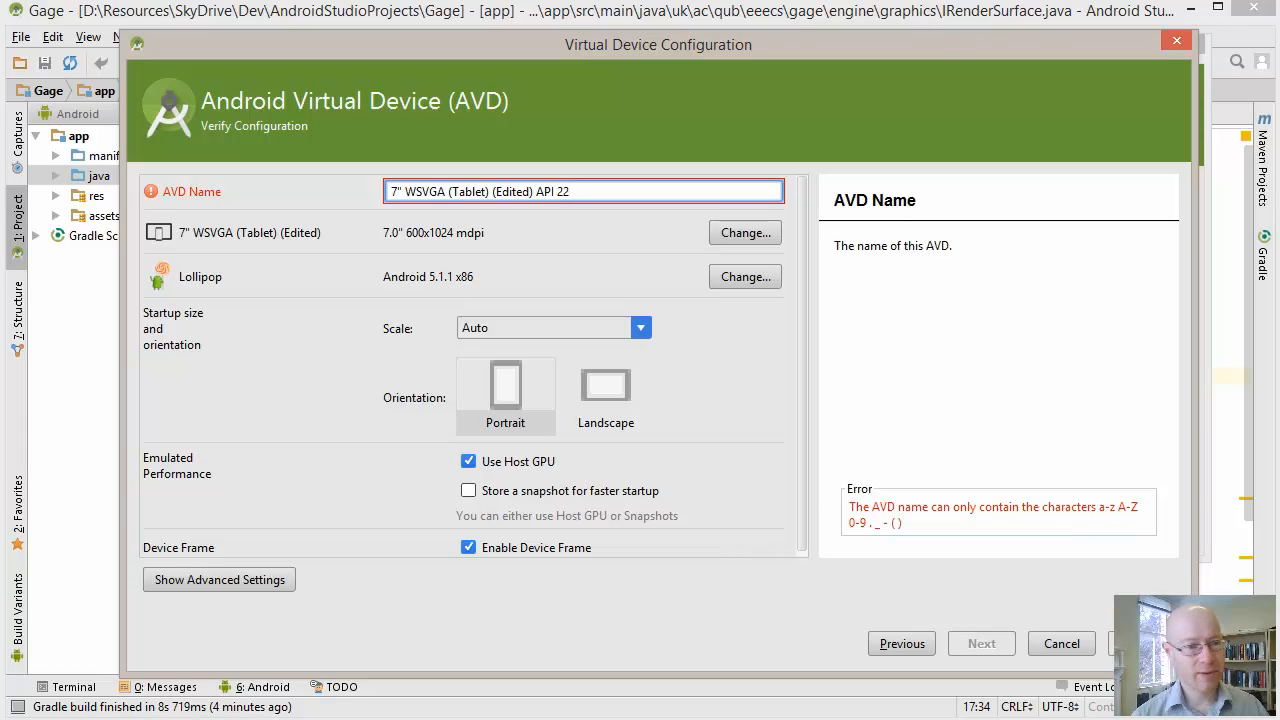
Replace the virtual device's suggested name with Cheap Tablet
key(BackSpace)
key(BackSpace)
key(BackSpace)
key(BackSpace)
key(BackSpace)
key(BackSpace)
key(BackSpace)
key(BackSpace)
key(BackSpace)
key(BackSpace)
key(BackSpace)
key(BackSpace)
key(BackSpace)
key(BackSpace)
key(BackSpace)
key(BackSpace)
key(BackSpace)
key(BackSpace)
key(BackSpace)
key(BackSpace)
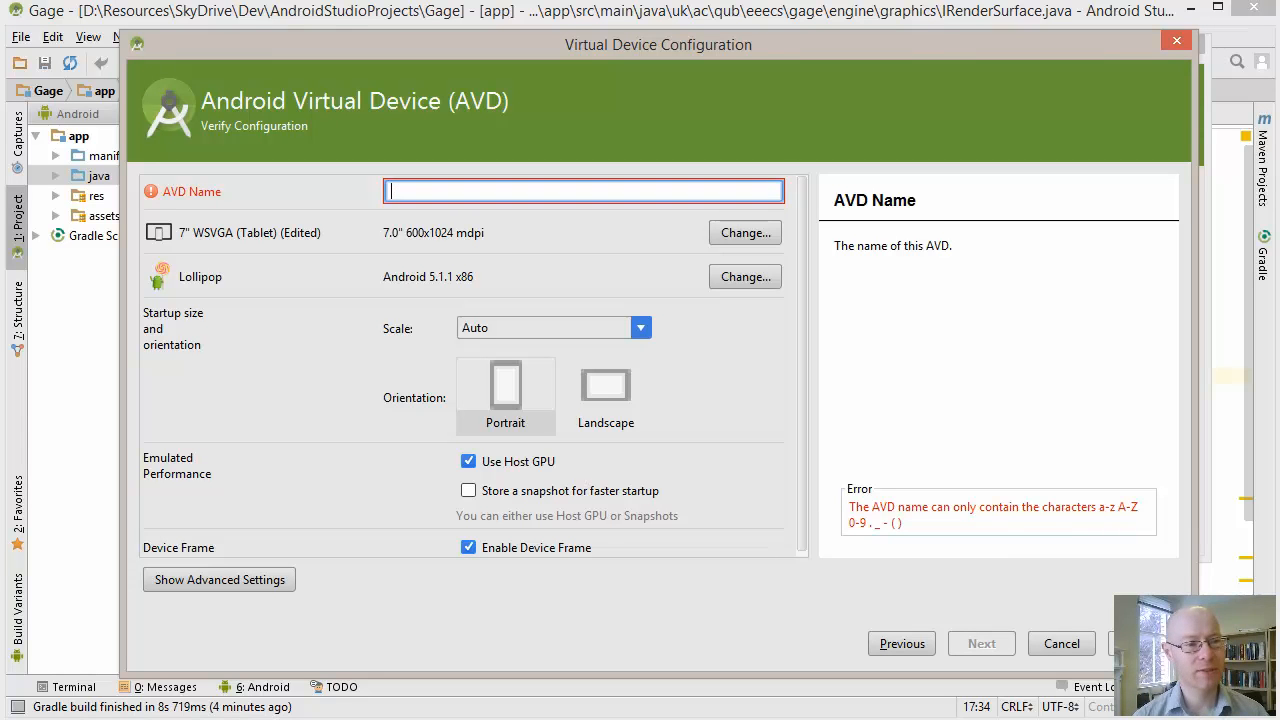
text(Ch)
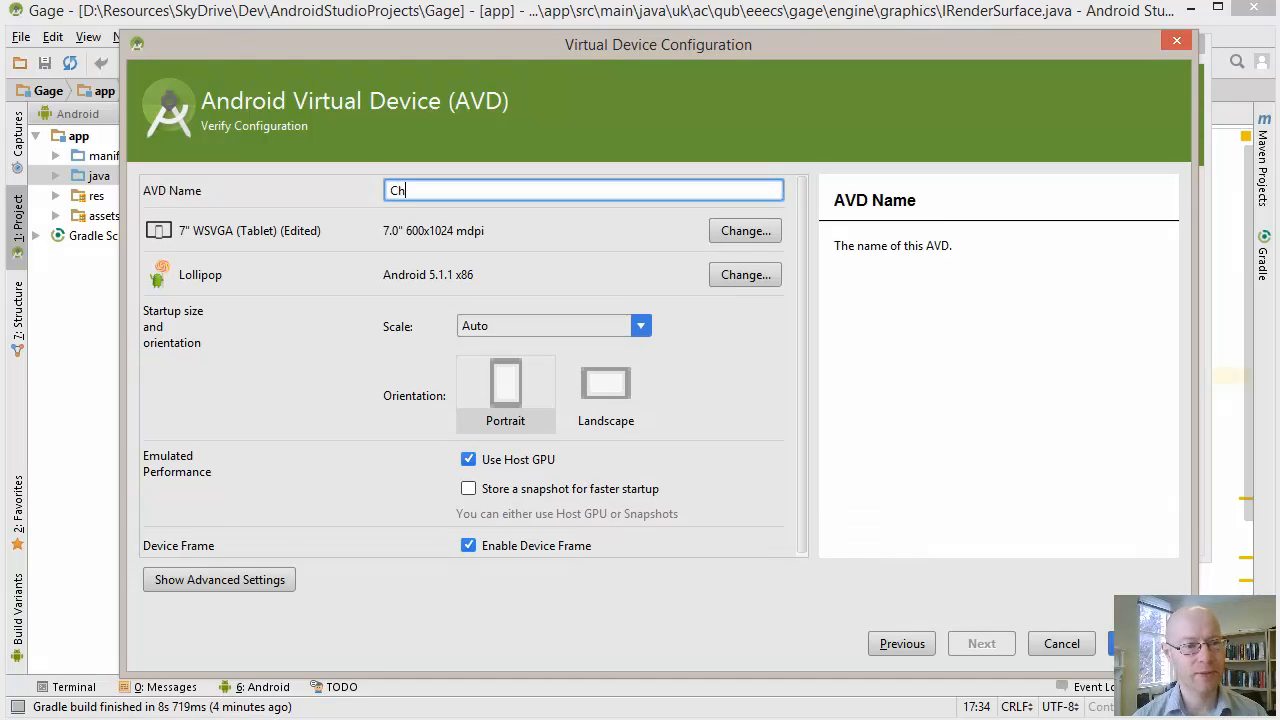
text(eap Tablet)
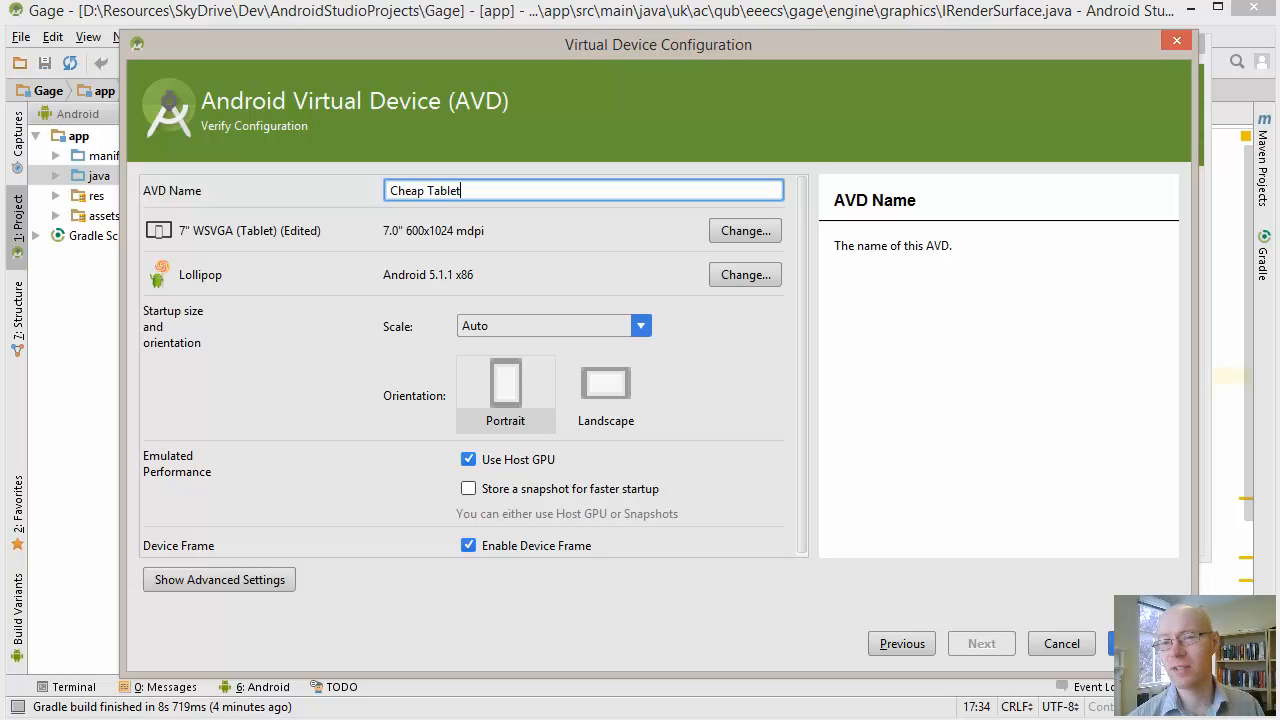
Set the startup scale to 2dp on device = 1px on screen and the orientation to Landscape
click(641, 326)
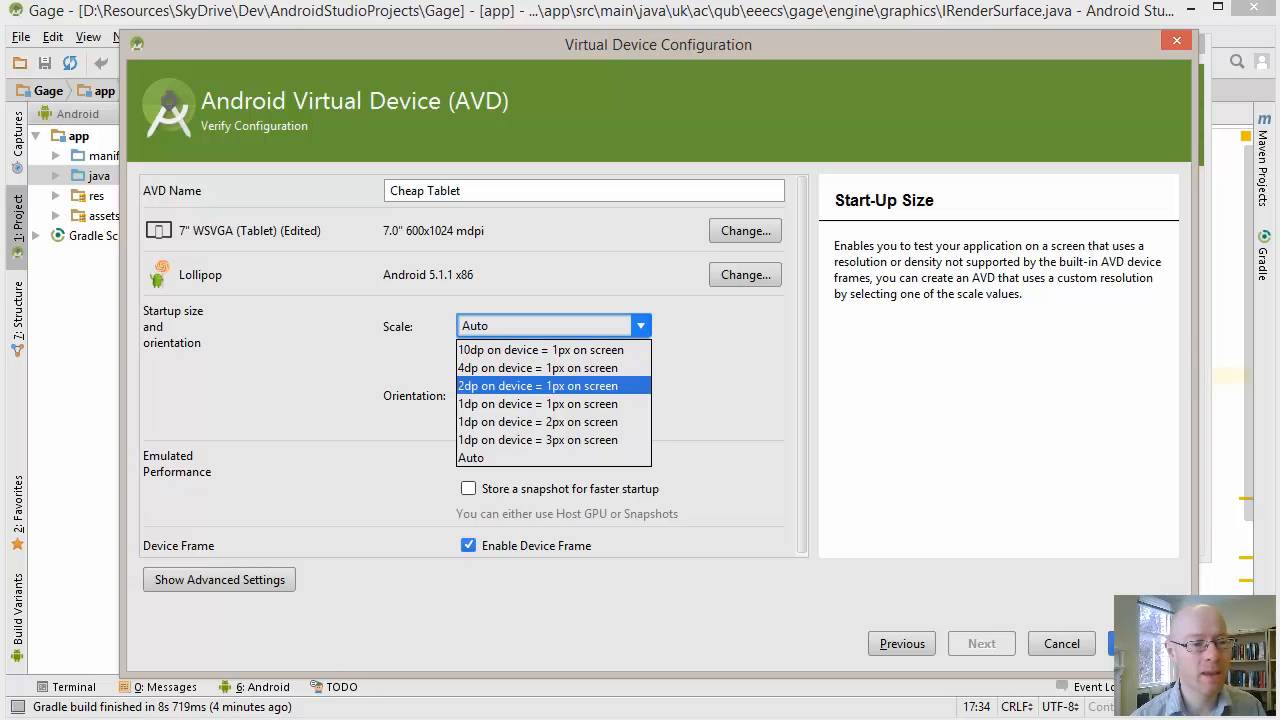
key(Down)
key(Down)
key(Up)
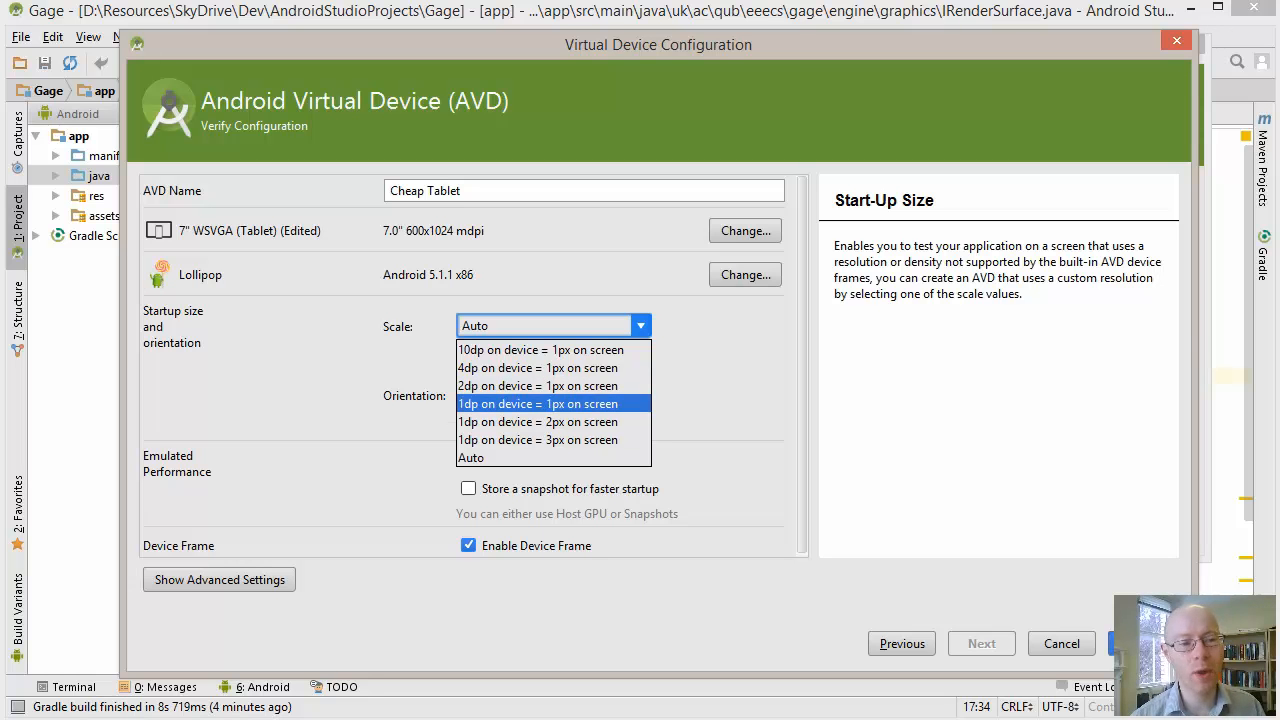
key(Up)
key(Up)
key(Up)
key(Down)
key(Down)
key(Down)
key(Down)
key(Up)
key(Up)
key(Up)
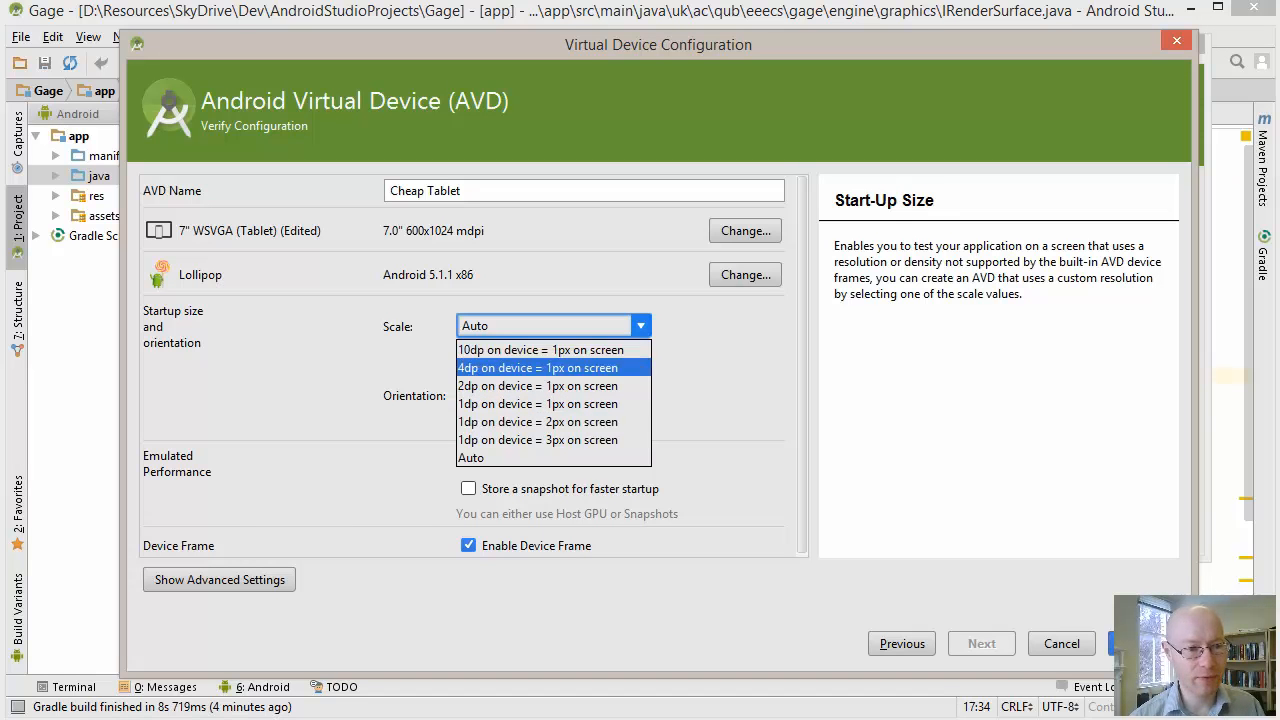
key(Up)
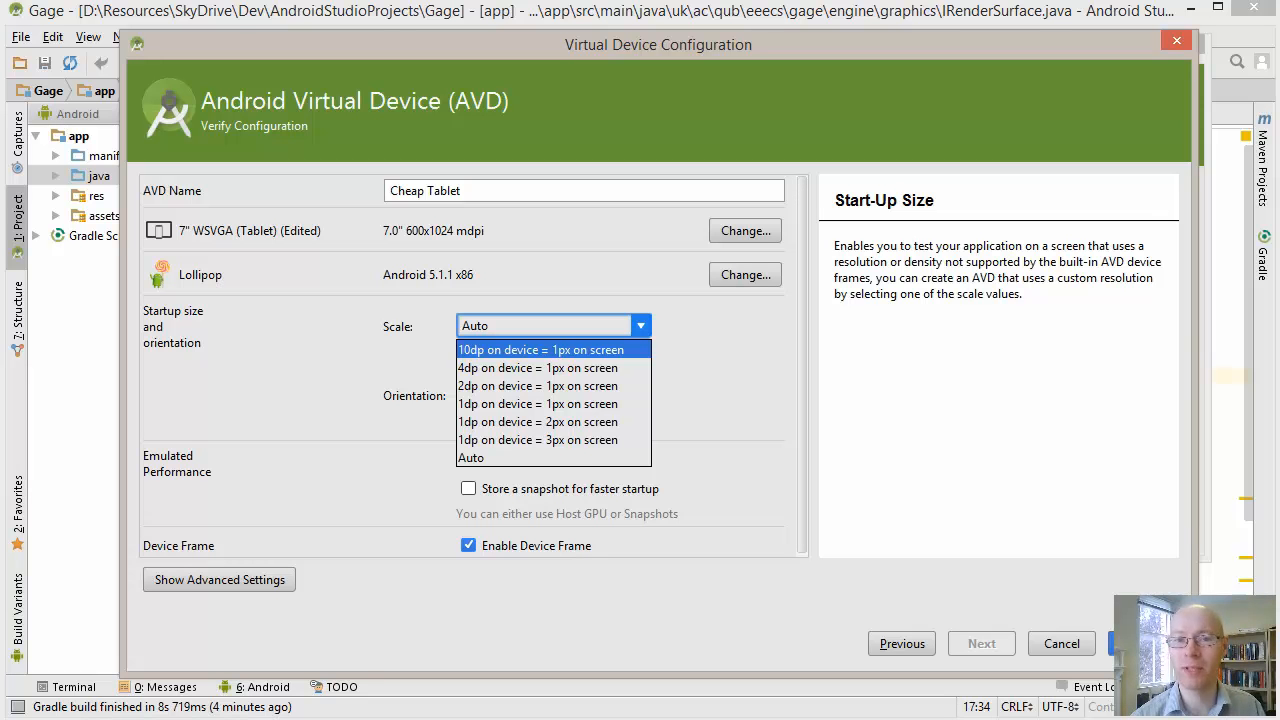
key(Down)
key(Down)
key(Down)
key(Down)
key(Up)
key(Up)
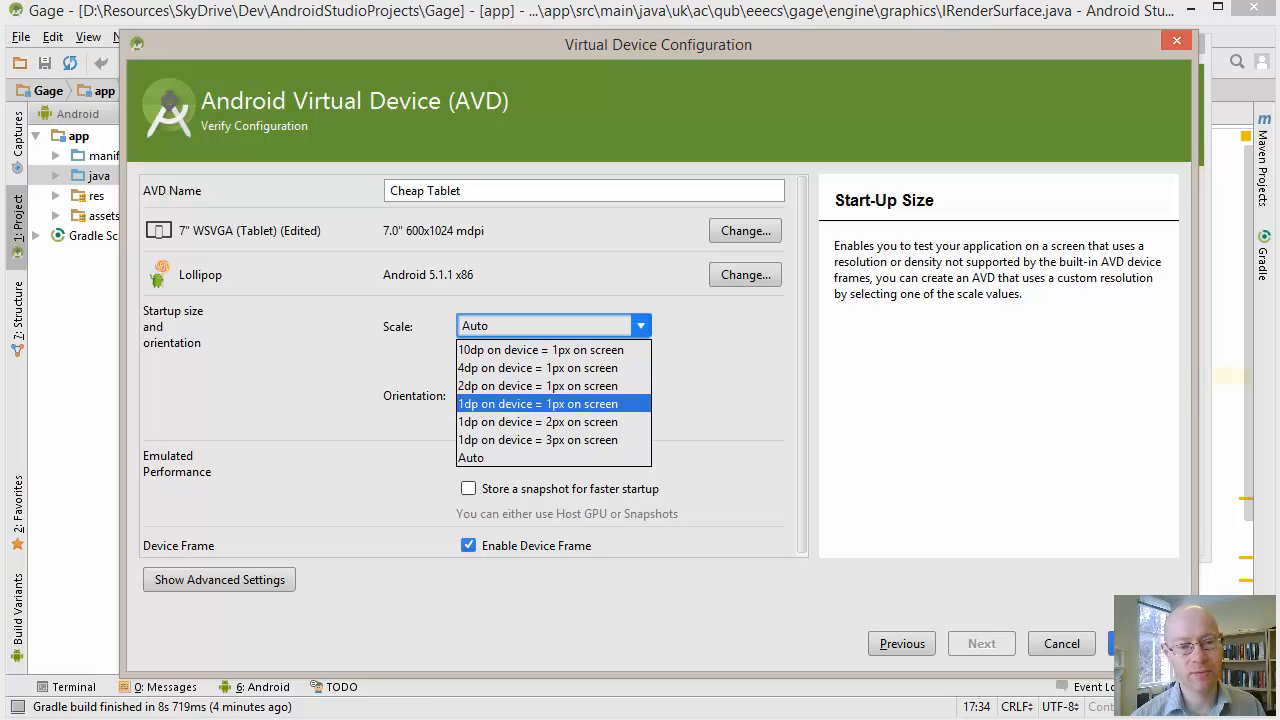
key(Up)
key(Up)
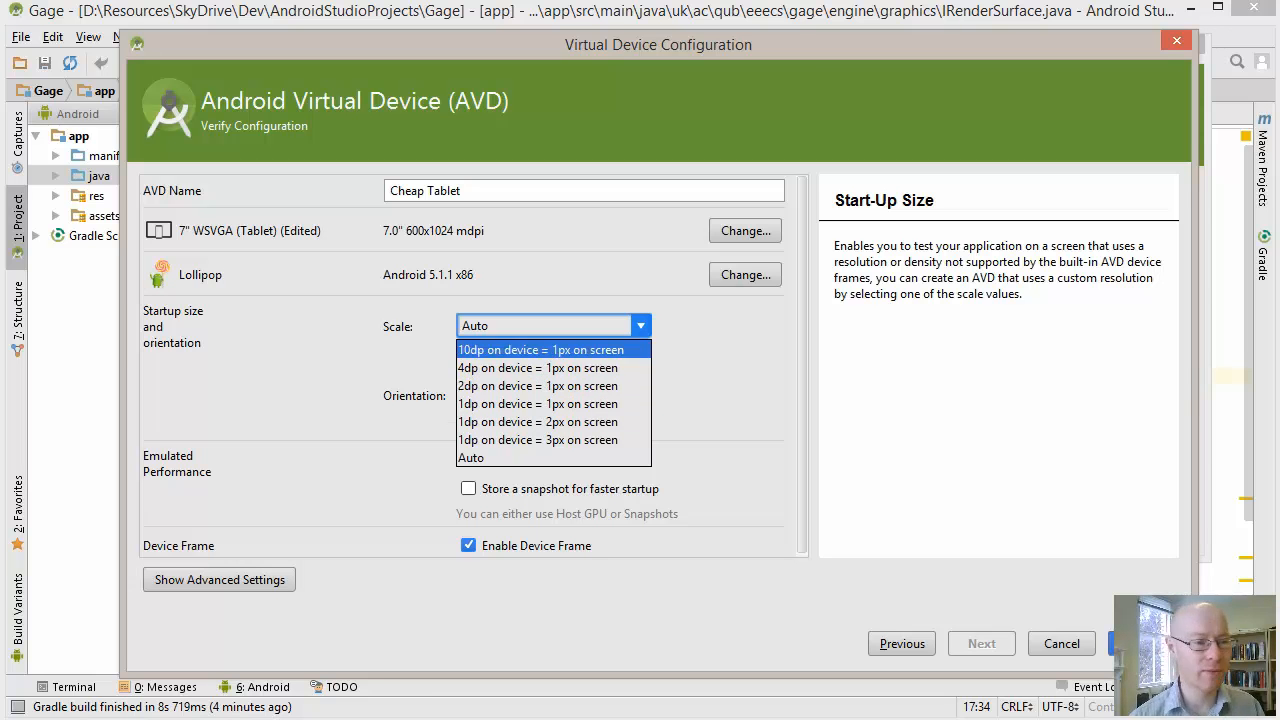
key(Down)
key(Down)
key(Return)
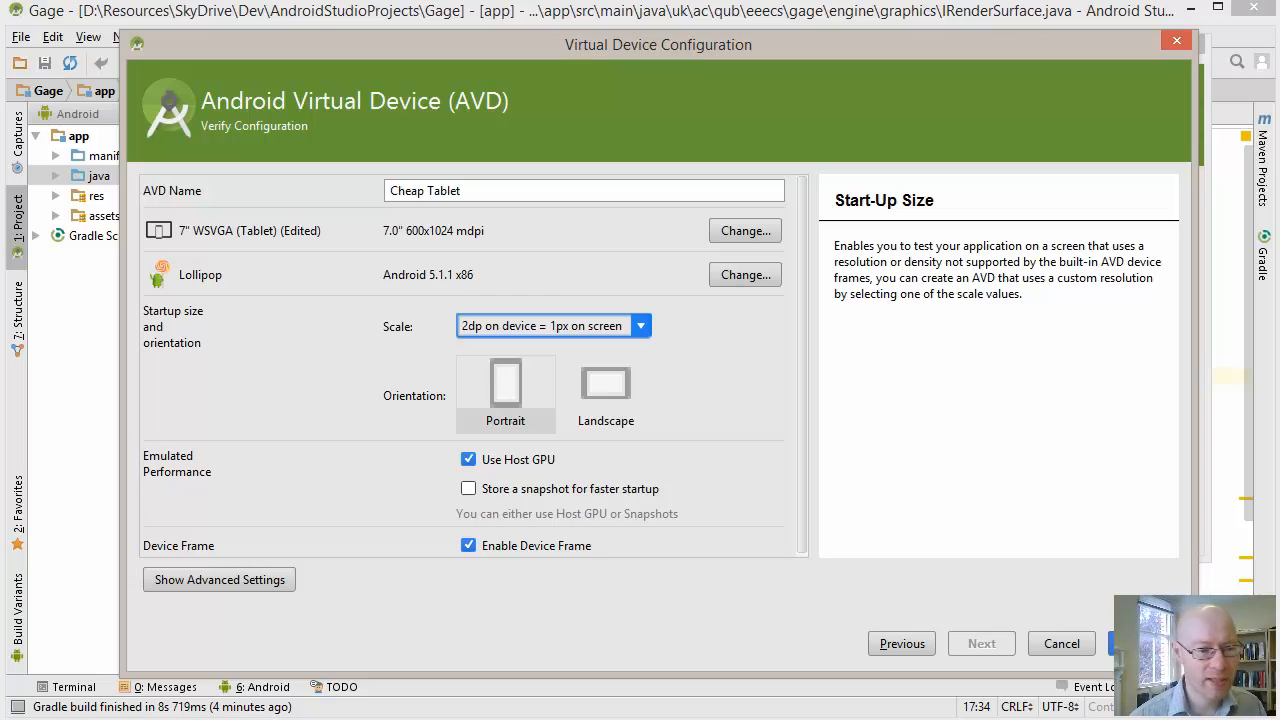
click(605, 393)
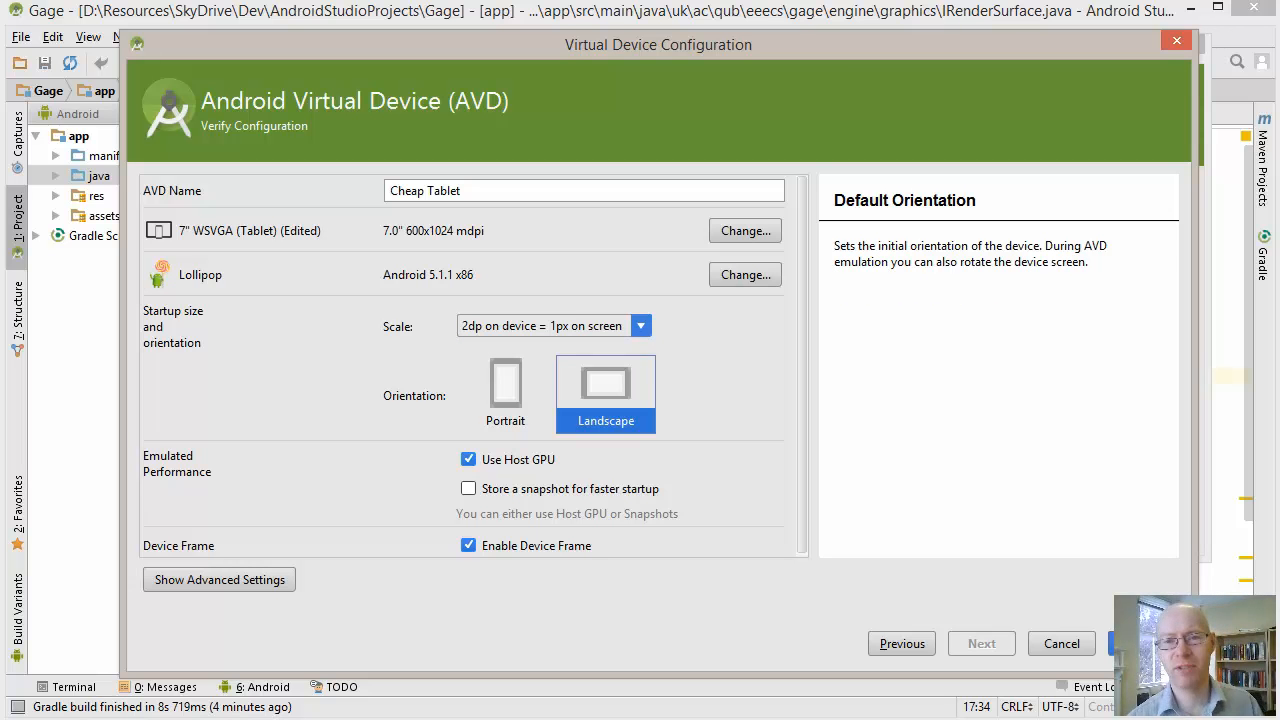
Show the advanced settings and review the camera, network, performance, memory, storage and device frame options
scroll(470, 365, down, 1)
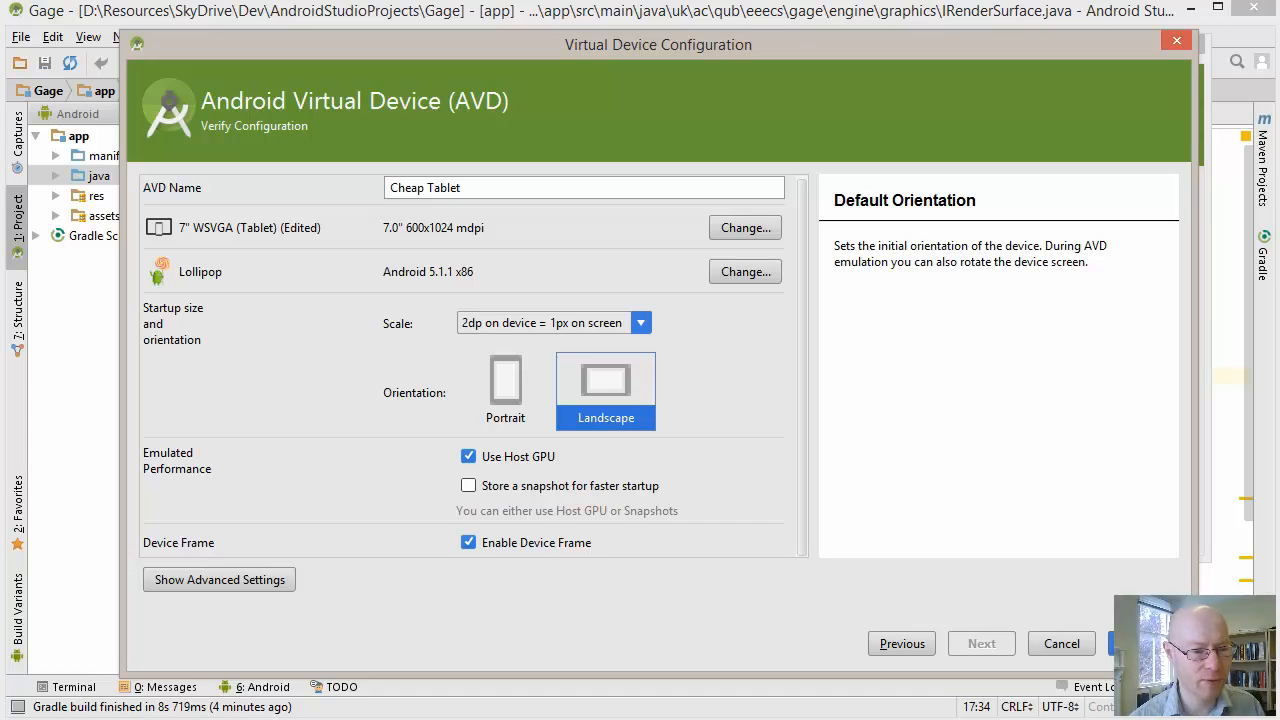
click(219, 579)
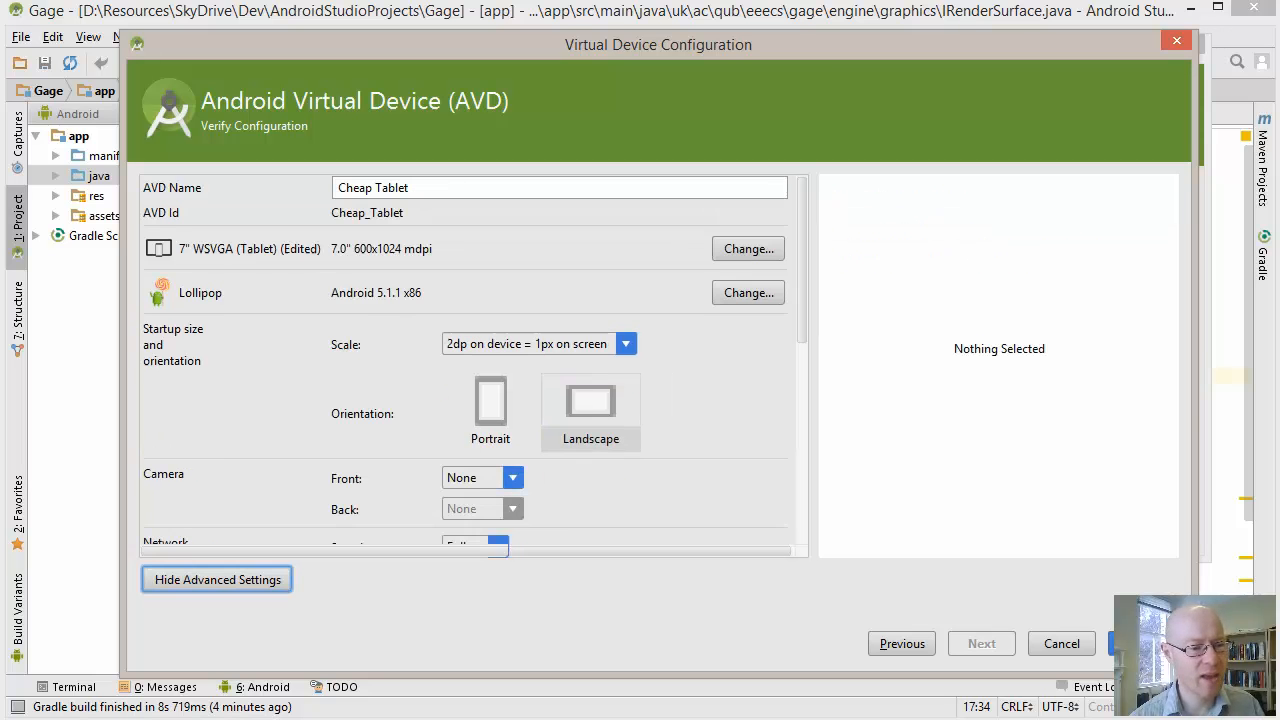
scroll(465, 360, down, 3)
scroll(475, 360, down, 6)
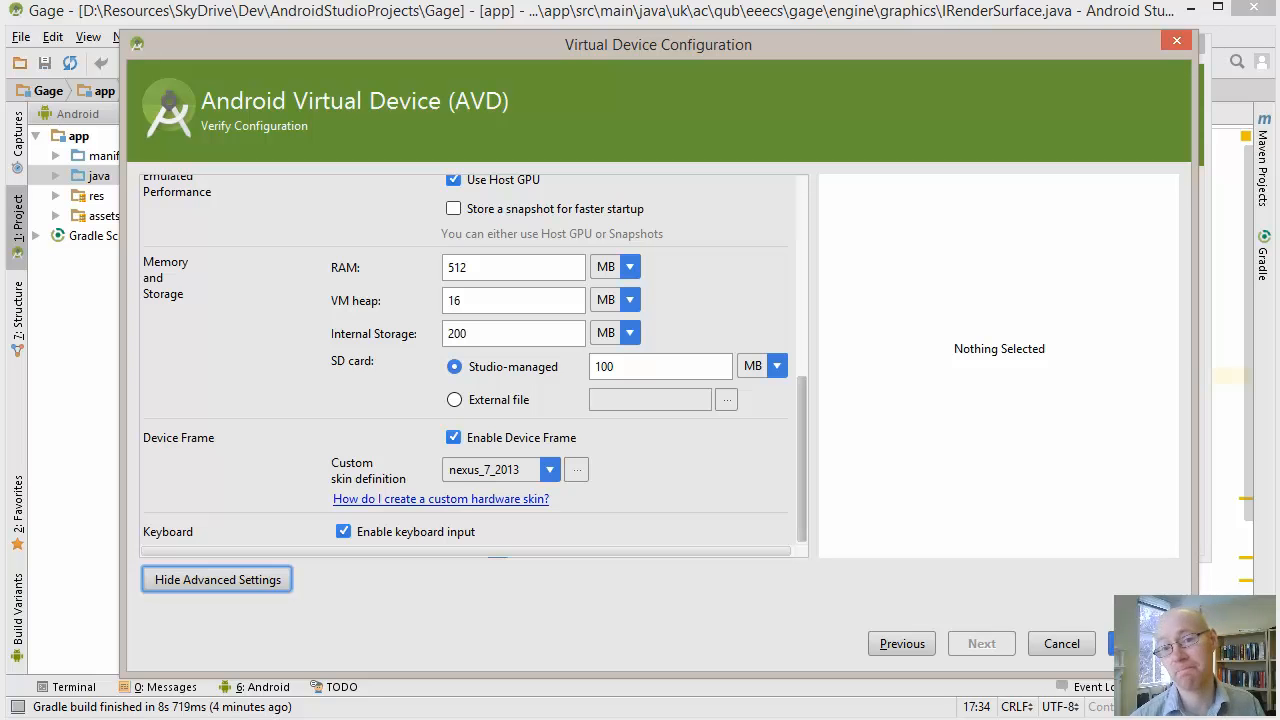
scroll(465, 360, up, 9)
scroll(475, 360, down, 4)
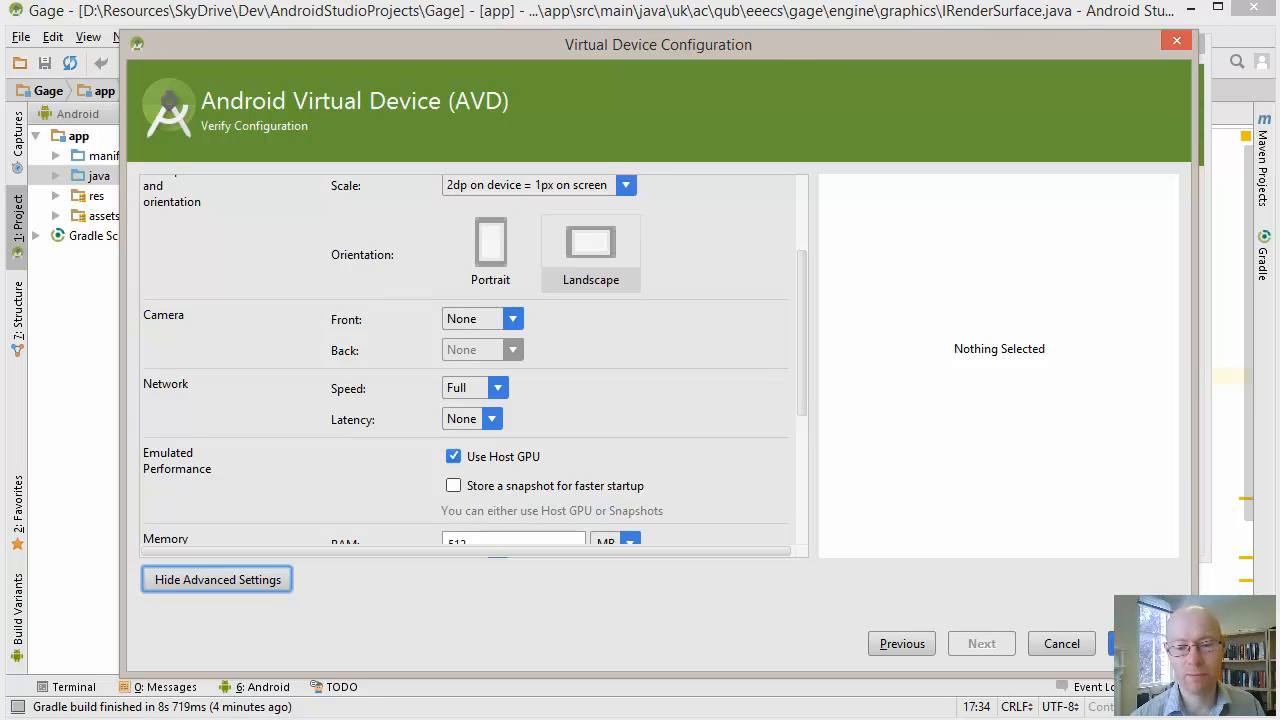
Finish creating the Cheap Tablet virtual device and launch it in the emulator
click(1135, 643)
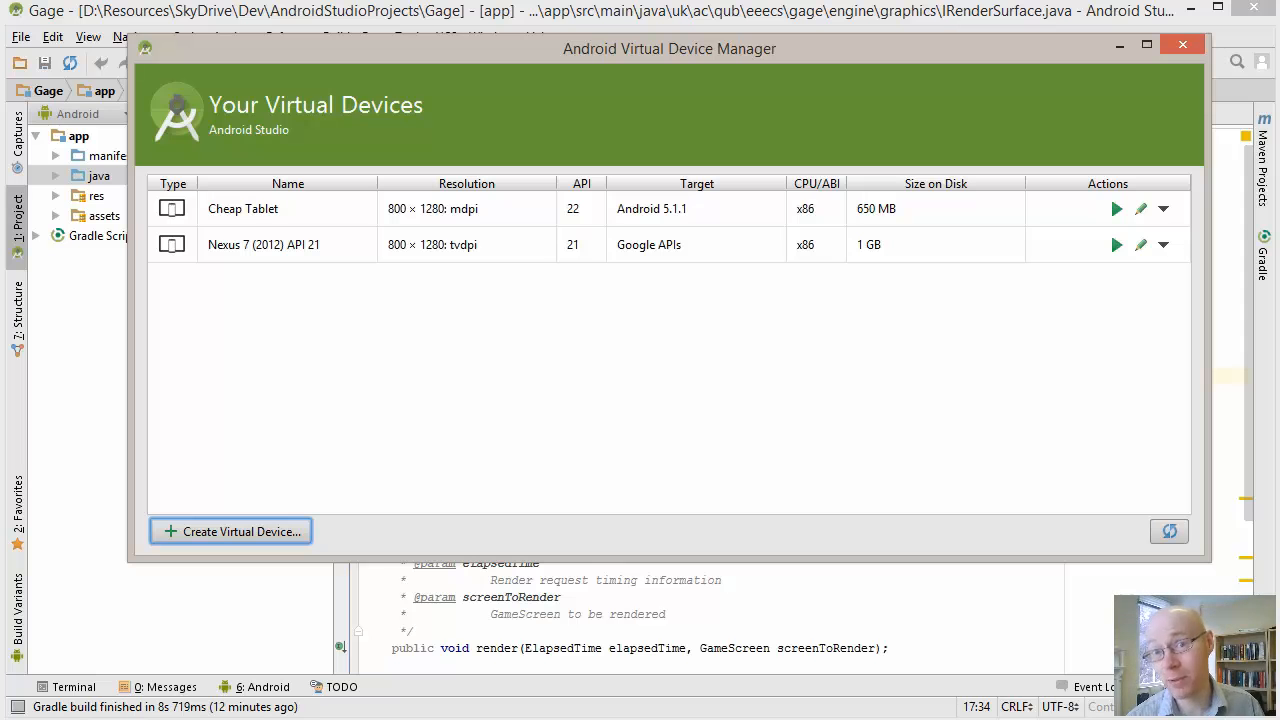
click(243, 209)
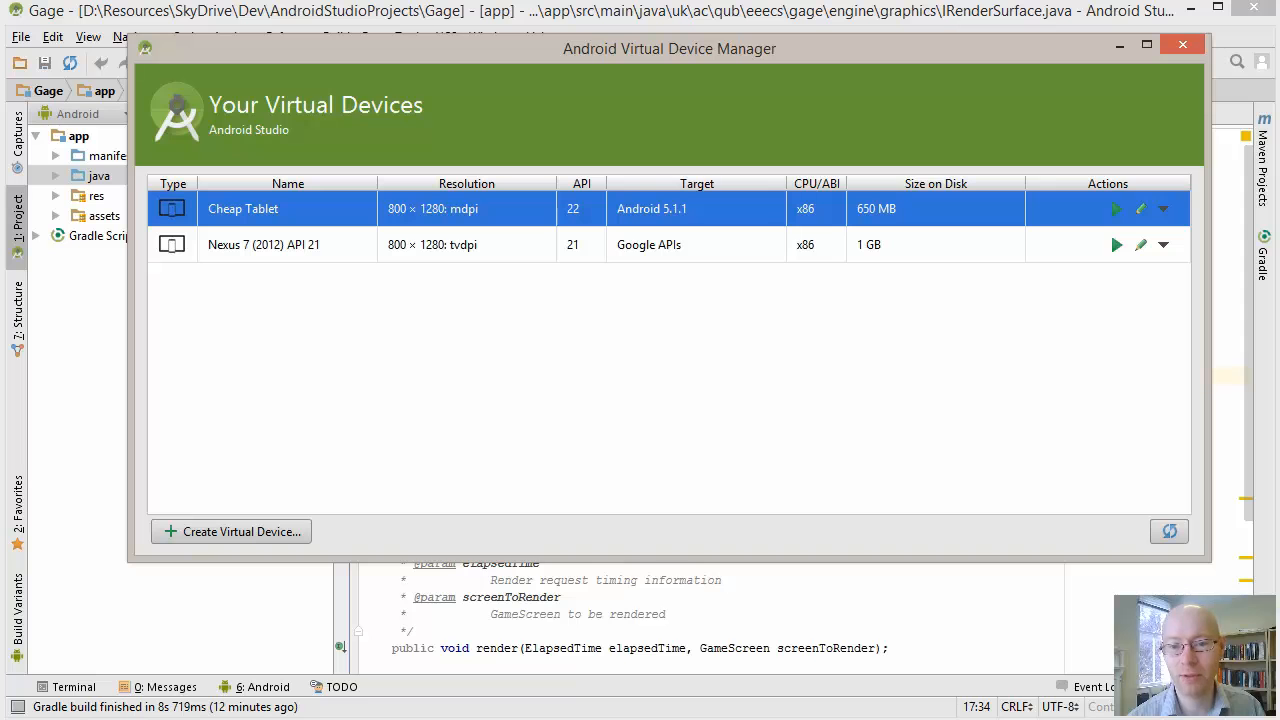
click(1117, 209)
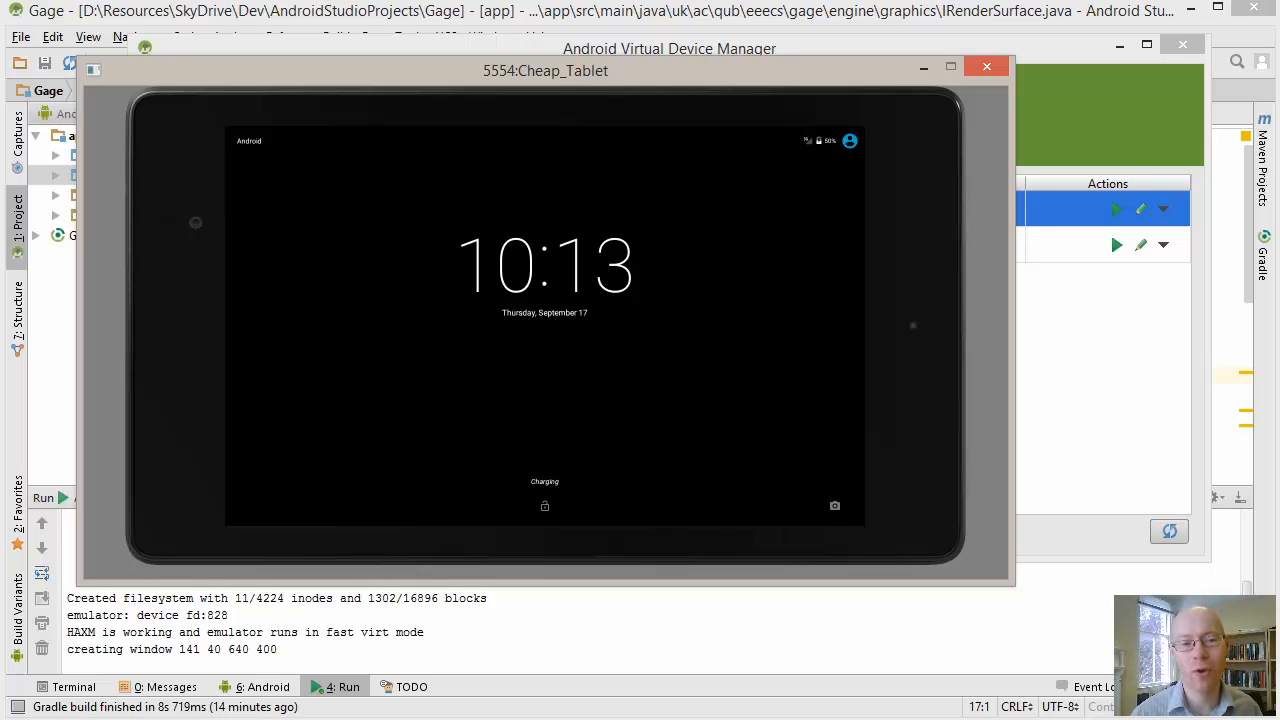
drag(833, 495, 817, 468)
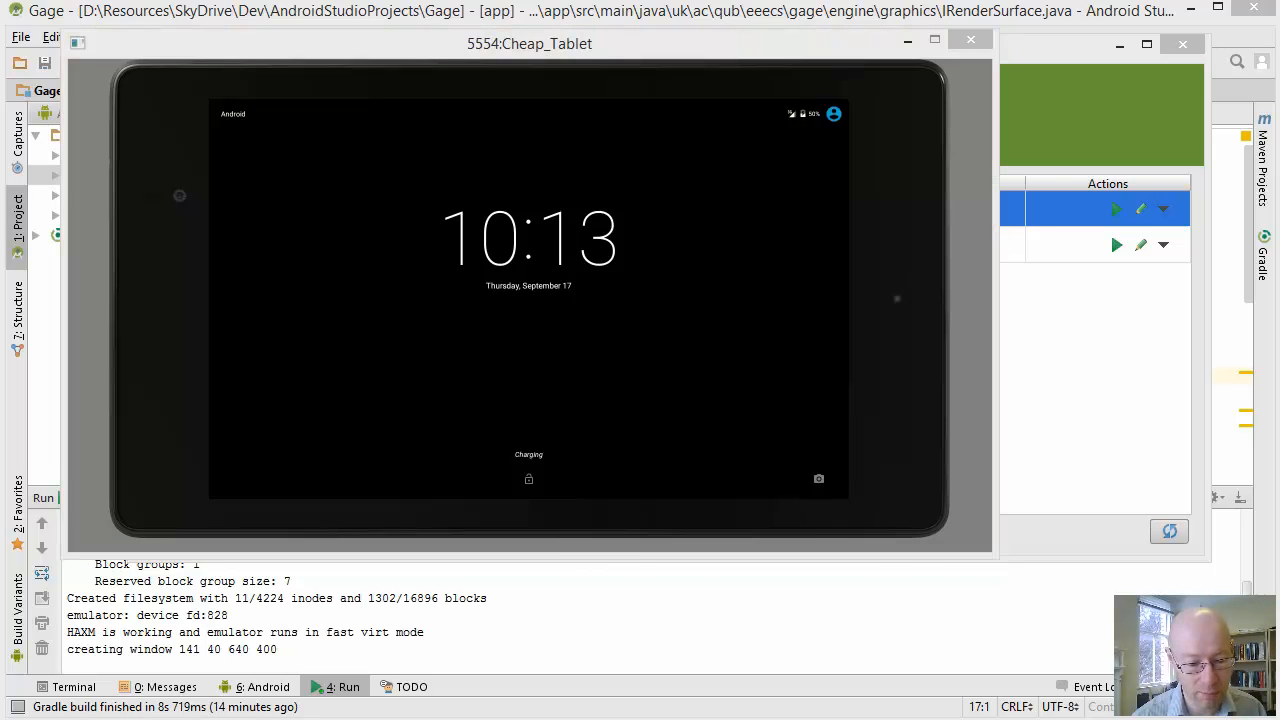
key(alt+Tab)
scroll(700, 300, down, 6)
scroll(700, 300, up, 6)
click(385, 257)
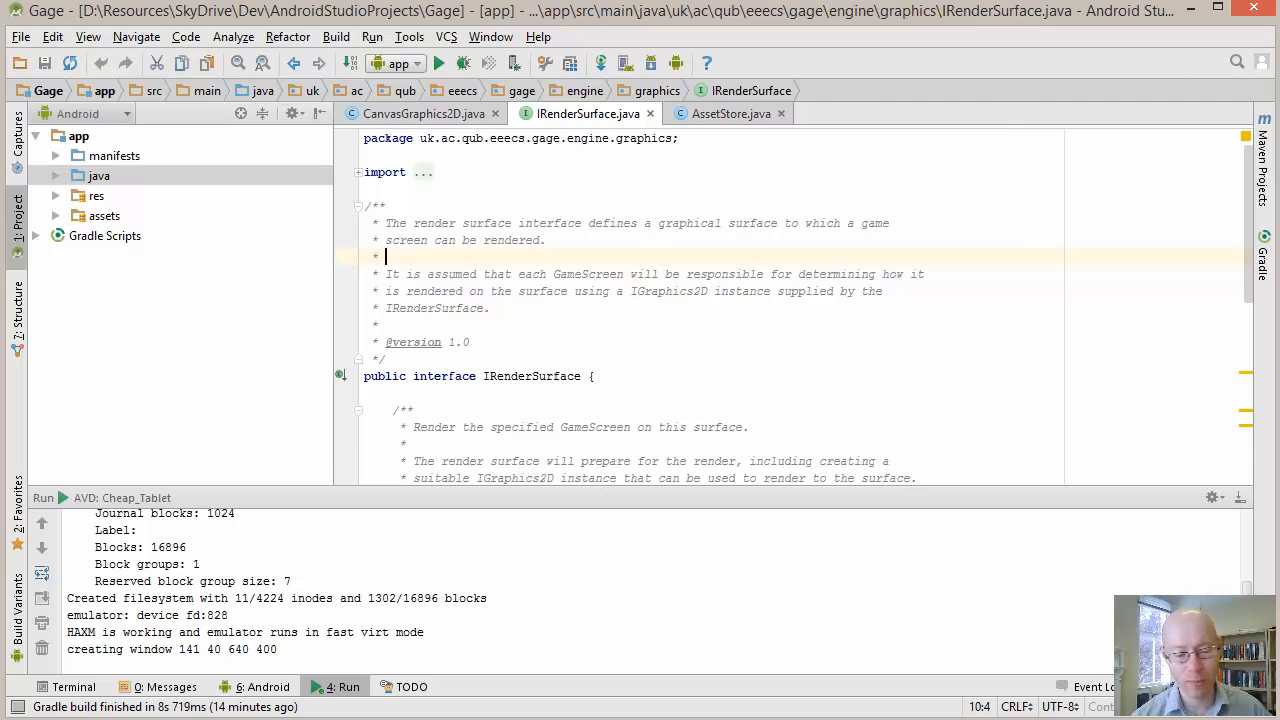
key(alt+Tab)
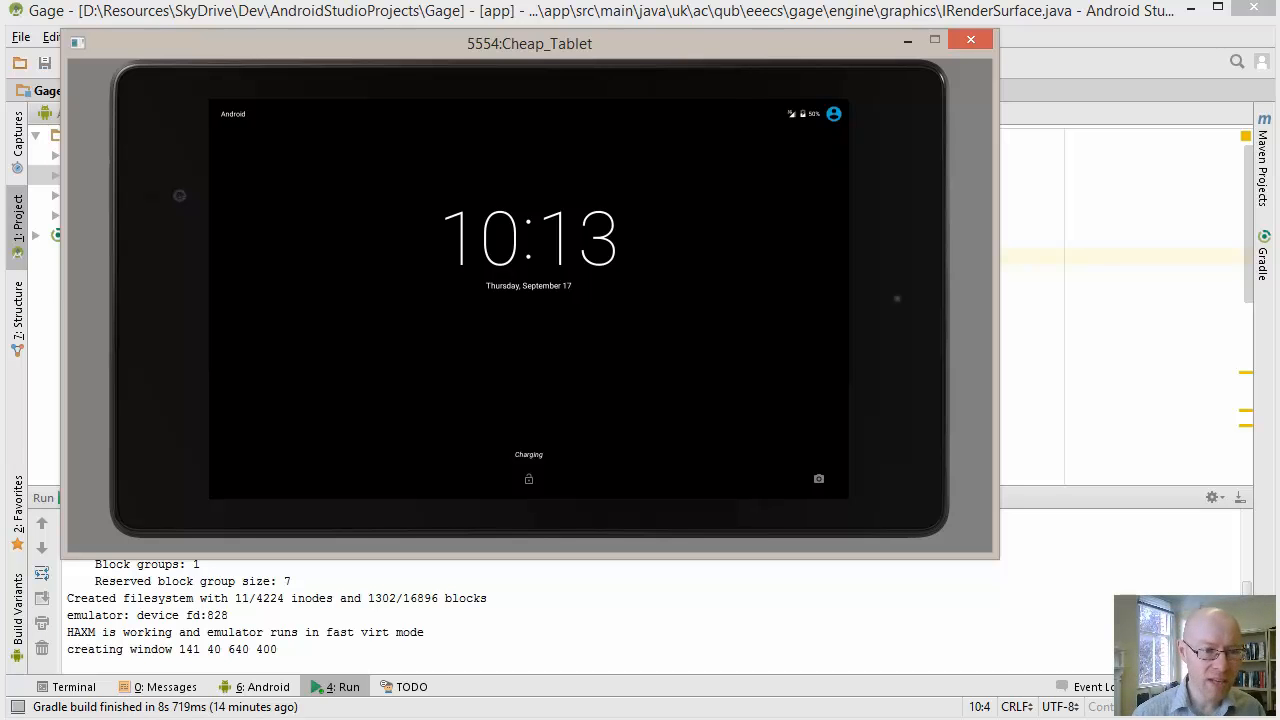
Unlock the emulated tablet, dismissing its home-screen welcome hint, and show the full list of apps
drag(530, 43, 544, 88)
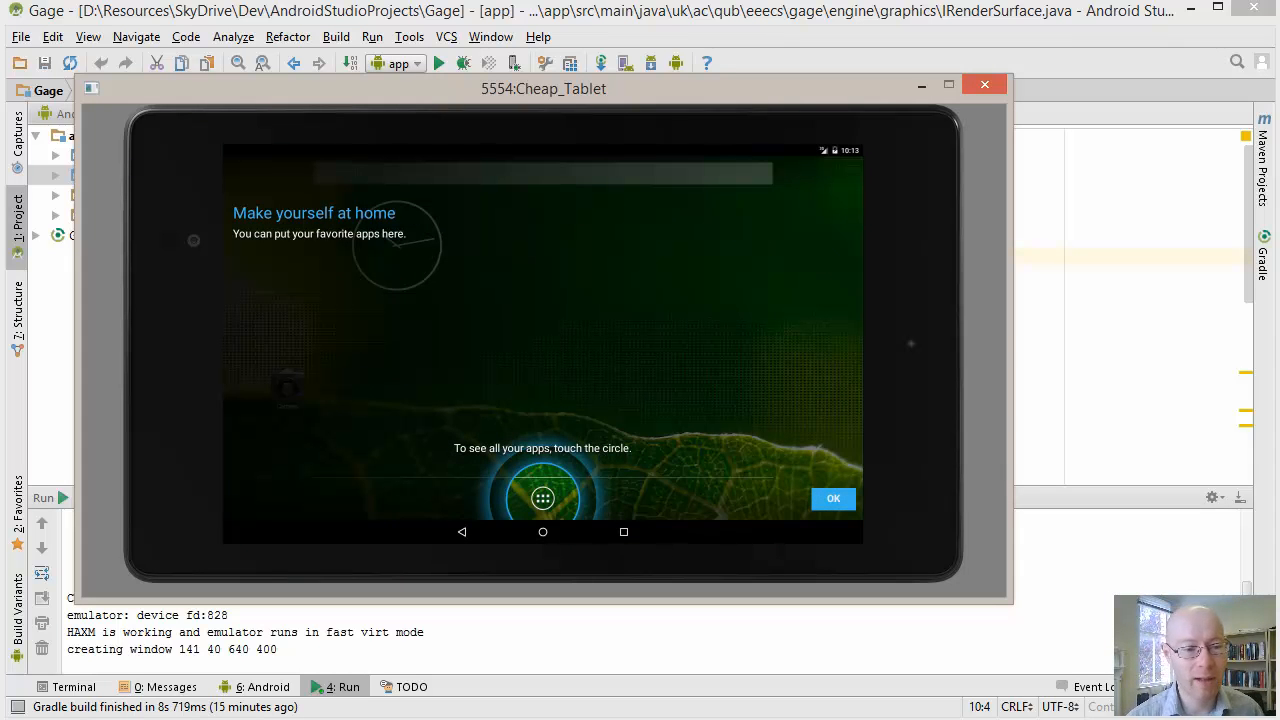
click(833, 498)
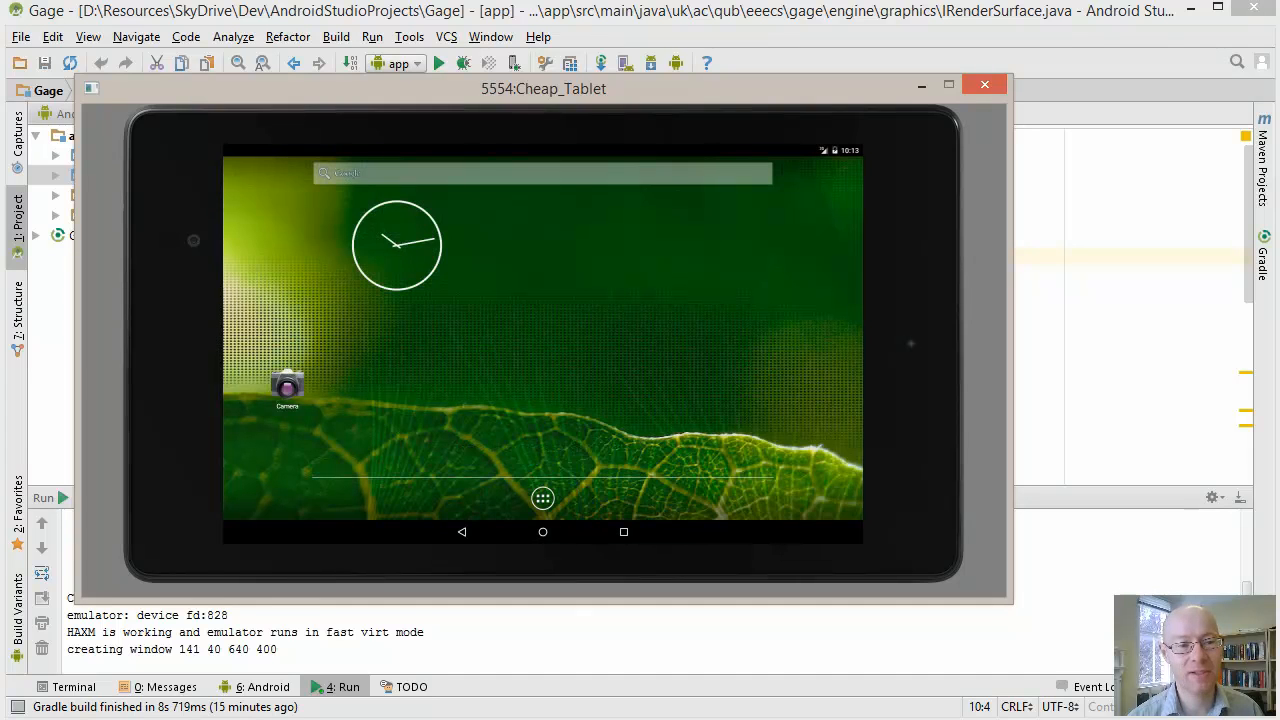
click(542, 498)
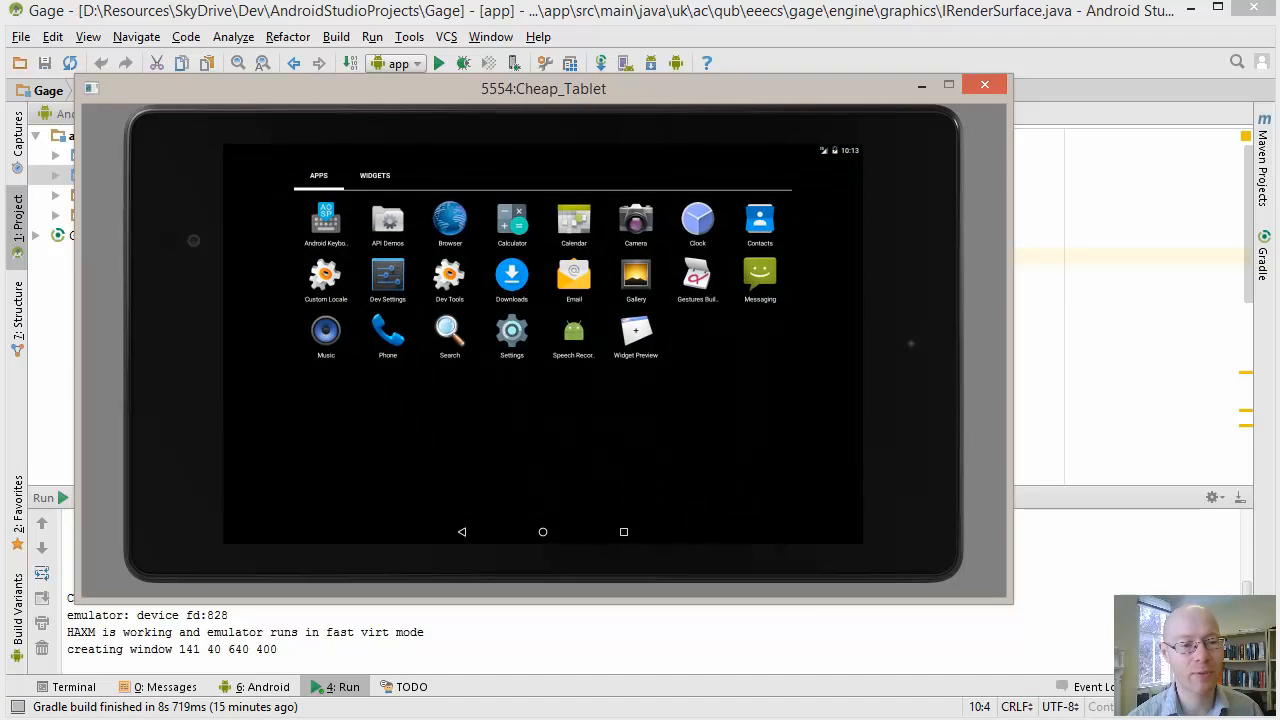
click(317, 255)
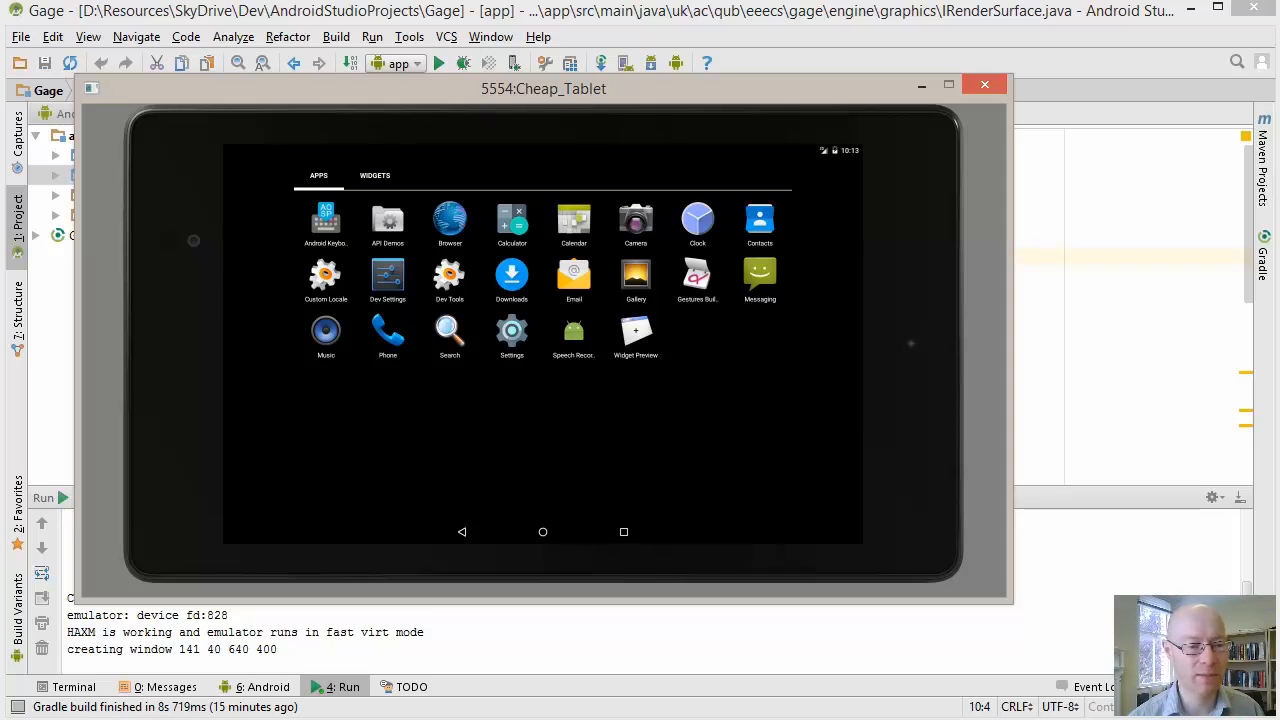
mouse_move(660, 400)
mouse_down()
mouse_move(420, 400)
mouse_move(660, 400)
mouse_up()
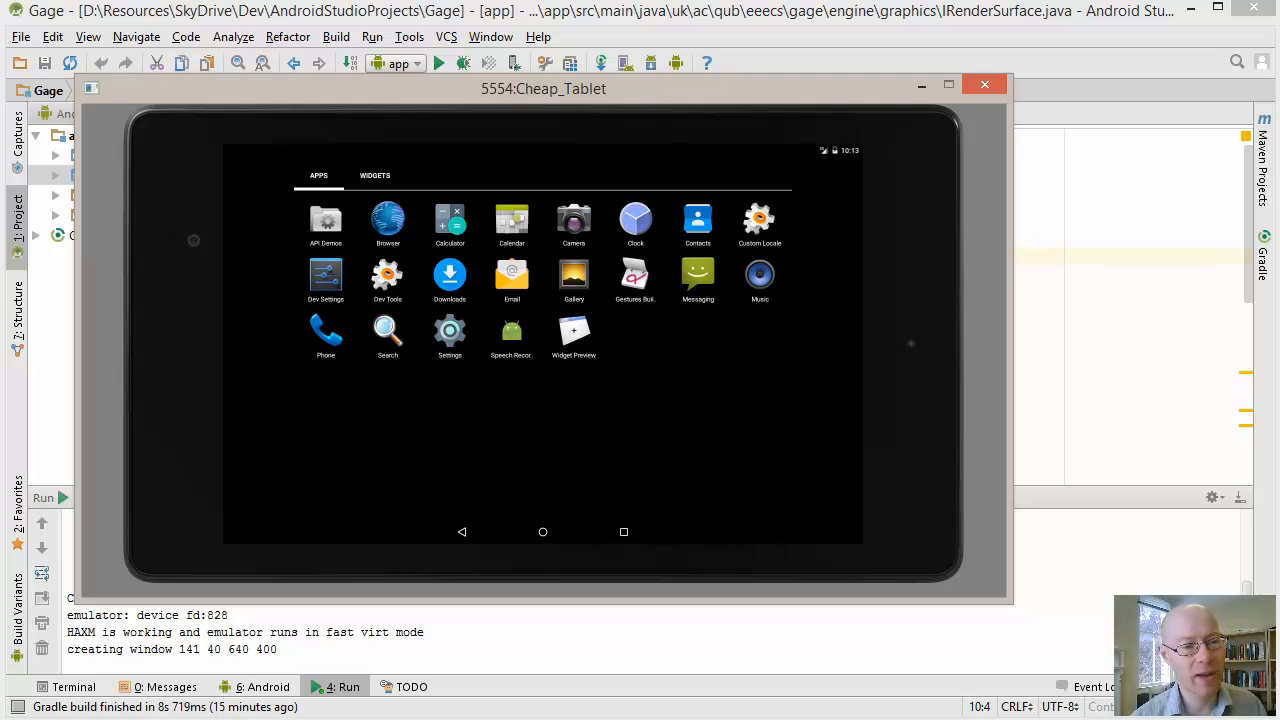
Try out the keypad of the tablet's Calculator app and close the app from the recent apps overview
click(450, 220)
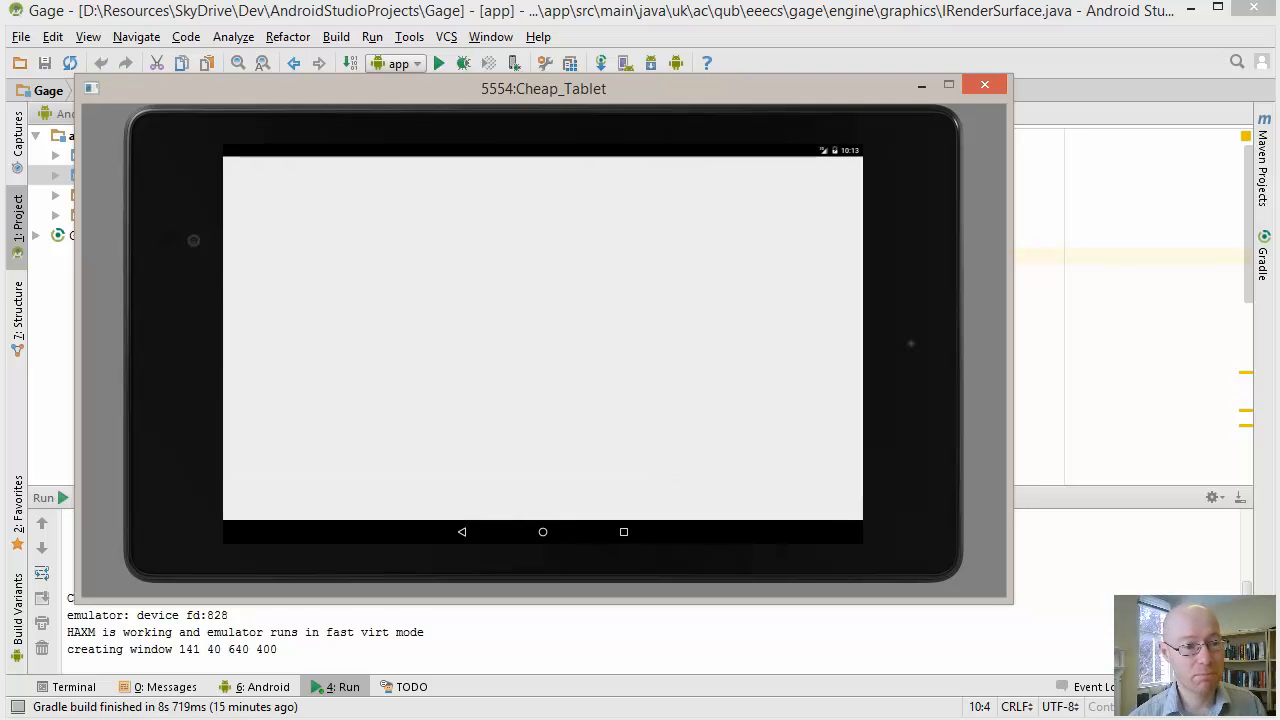
click(438, 381)
click(438, 434)
click(357, 381)
click(523, 381)
click(438, 327)
click(574, 488)
click(623, 531)
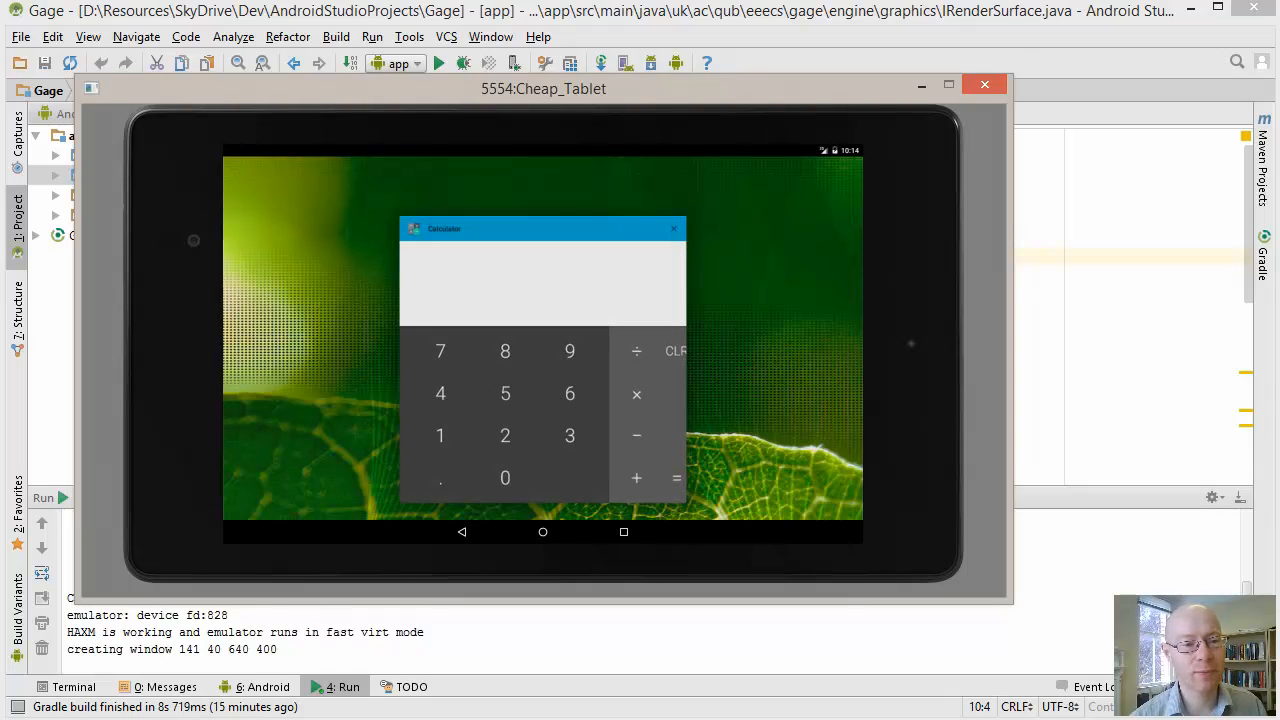
click(674, 229)
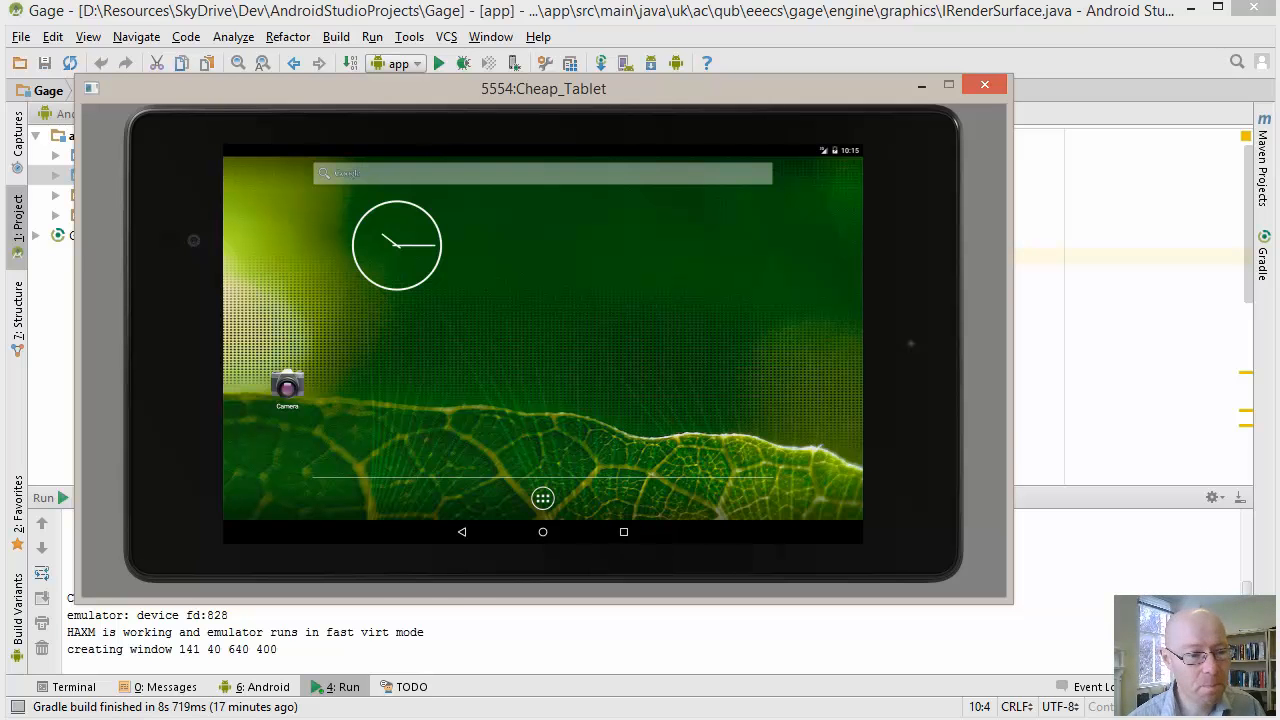
Switch back to Android Studio and show the emulator's logcat output in an enlarged Android monitor area
click(1100, 308)
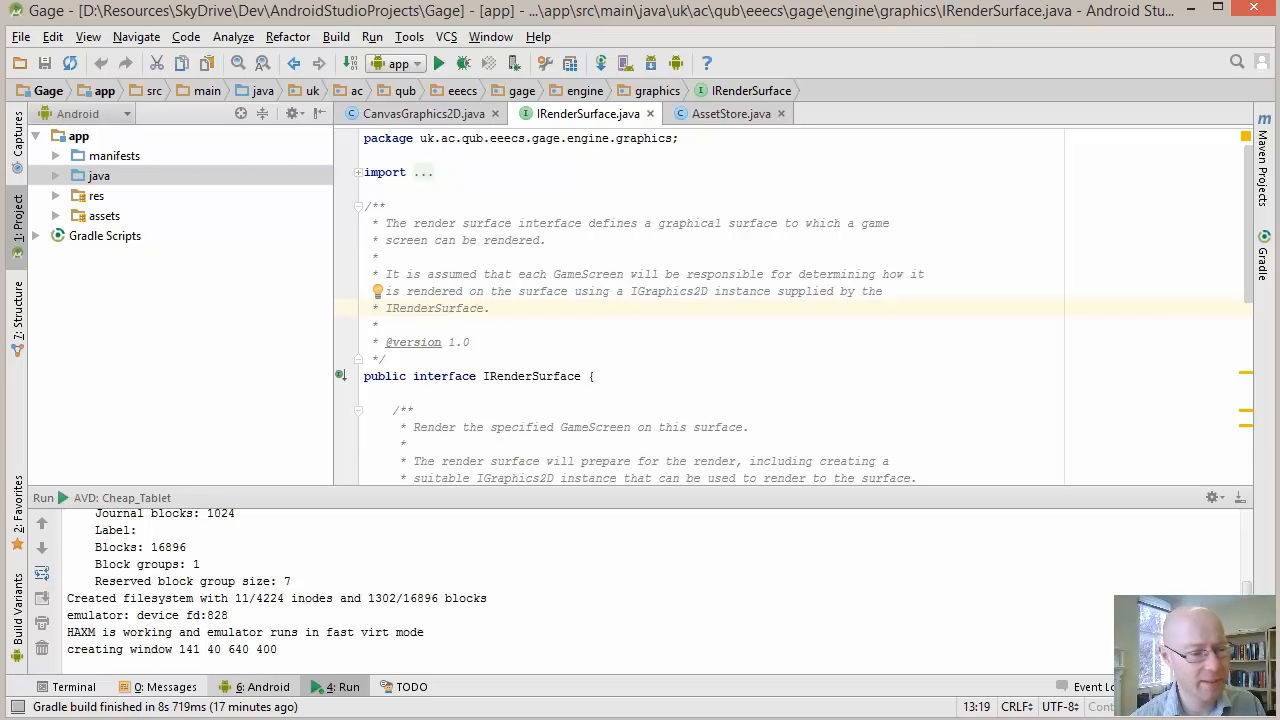
drag(434, 291, 441, 291)
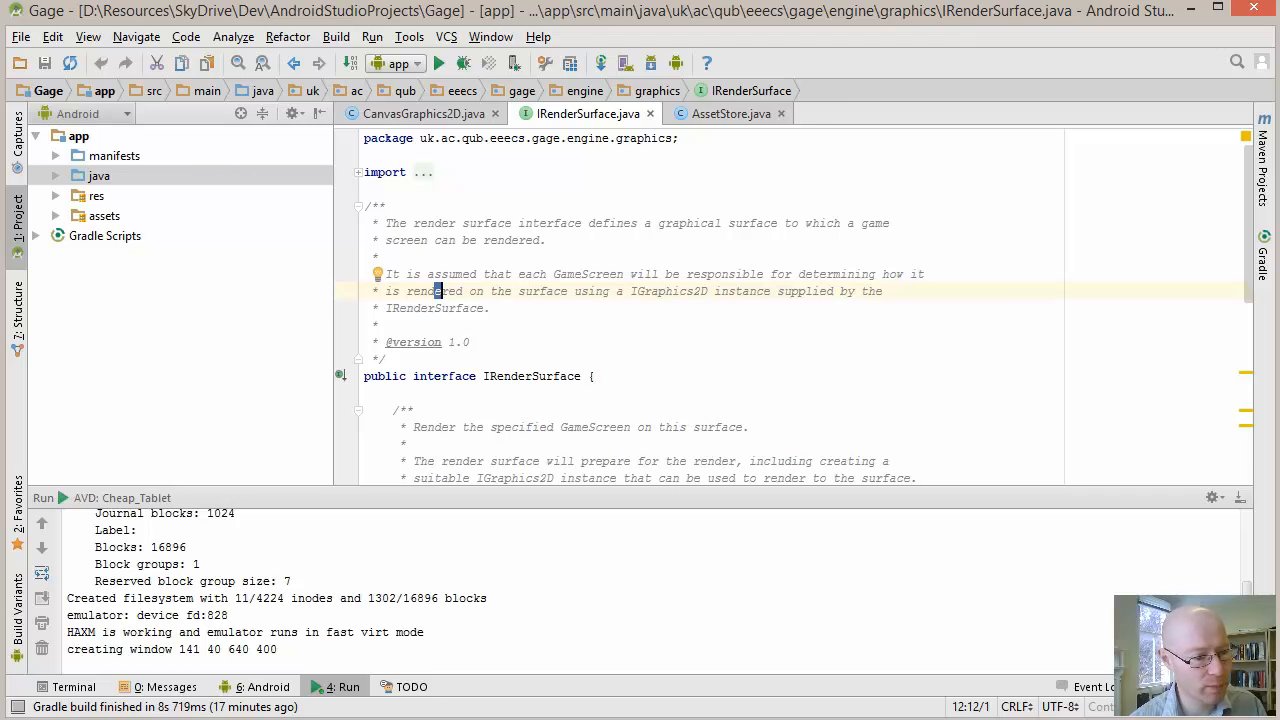
click(257, 687)
drag(640, 487, 640, 243)
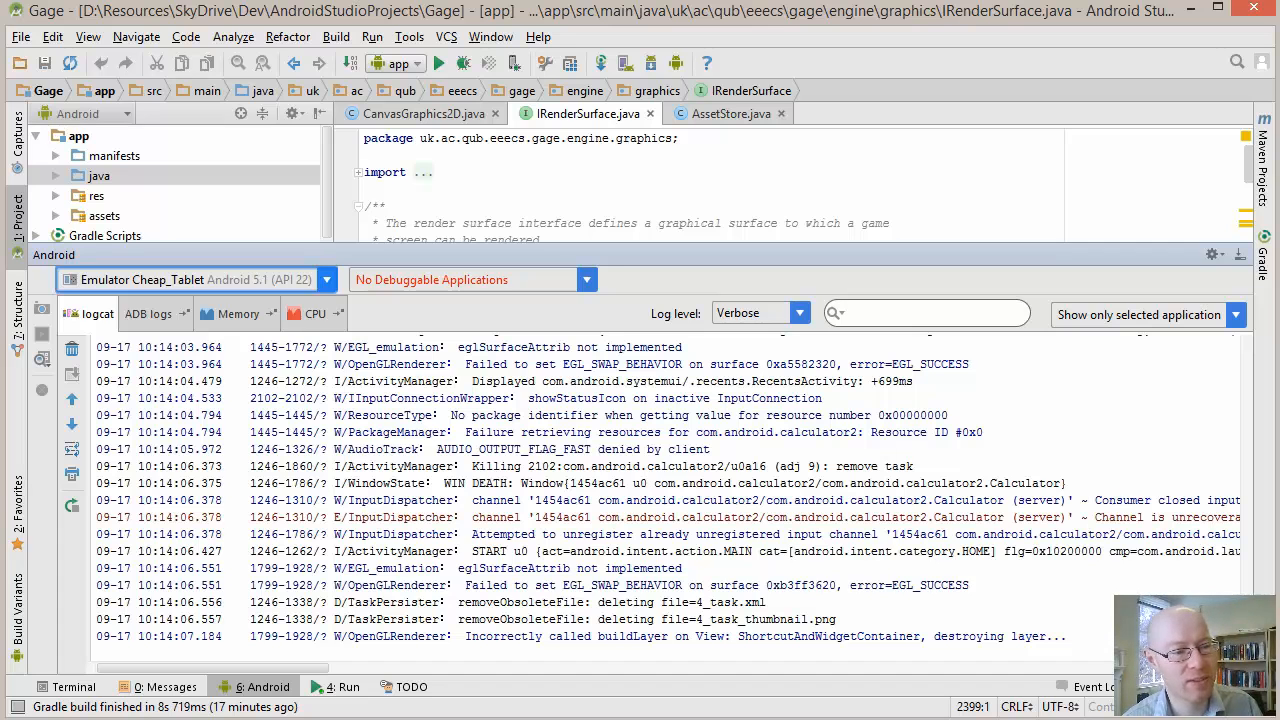
View the emulator's memory monitor, and return to the latest logcat entries
click(238, 314)
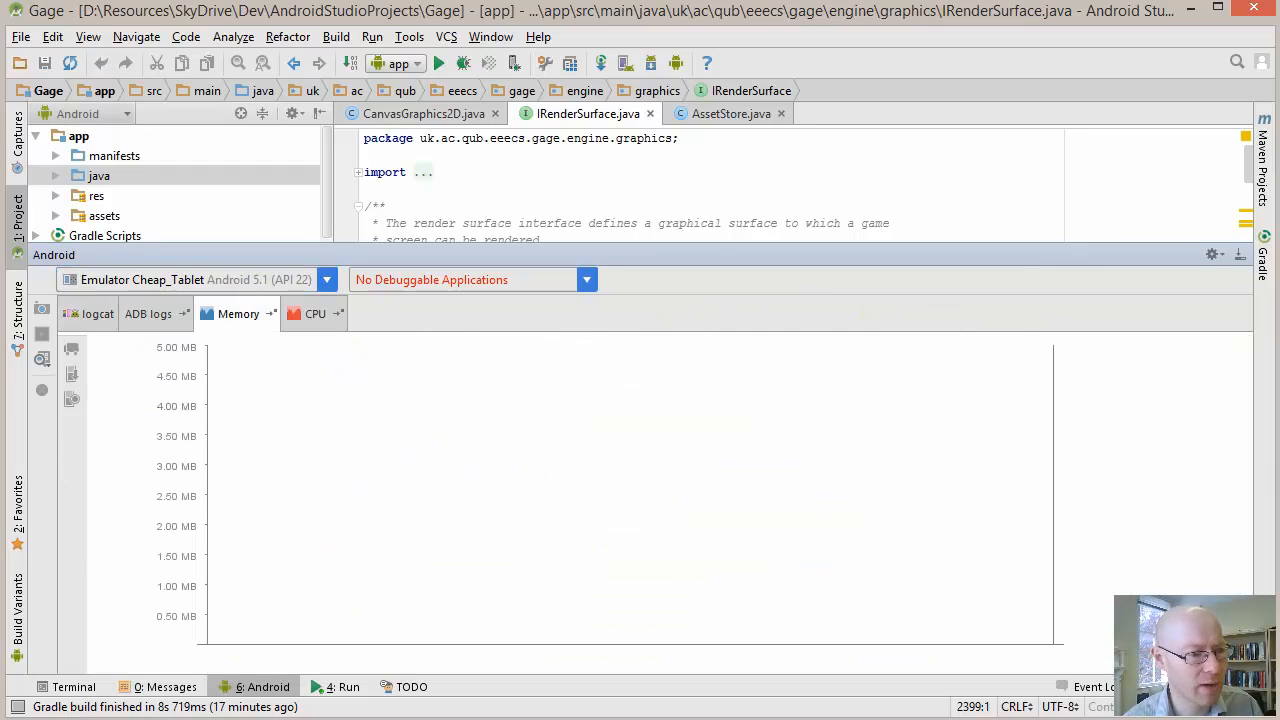
click(97, 314)
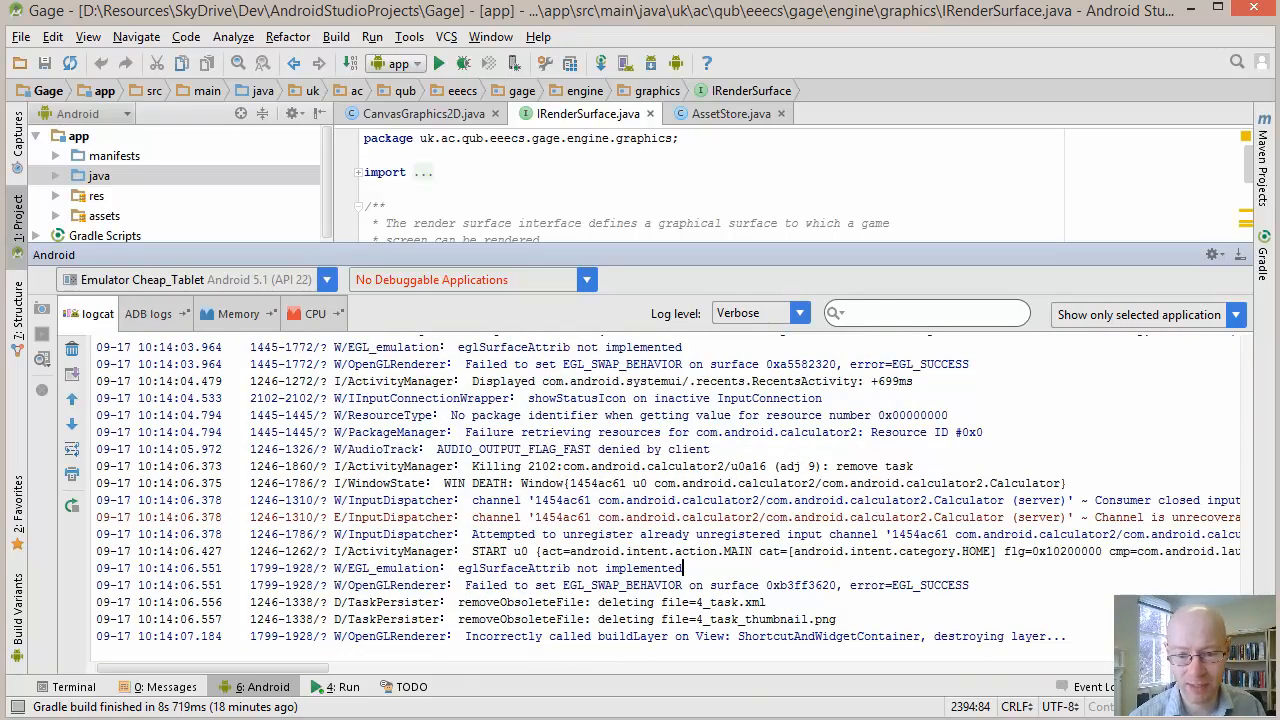
mouse_move(1246, 648)
mouse_down()
mouse_move(1246, 602)
mouse_move(1246, 650)
mouse_up()
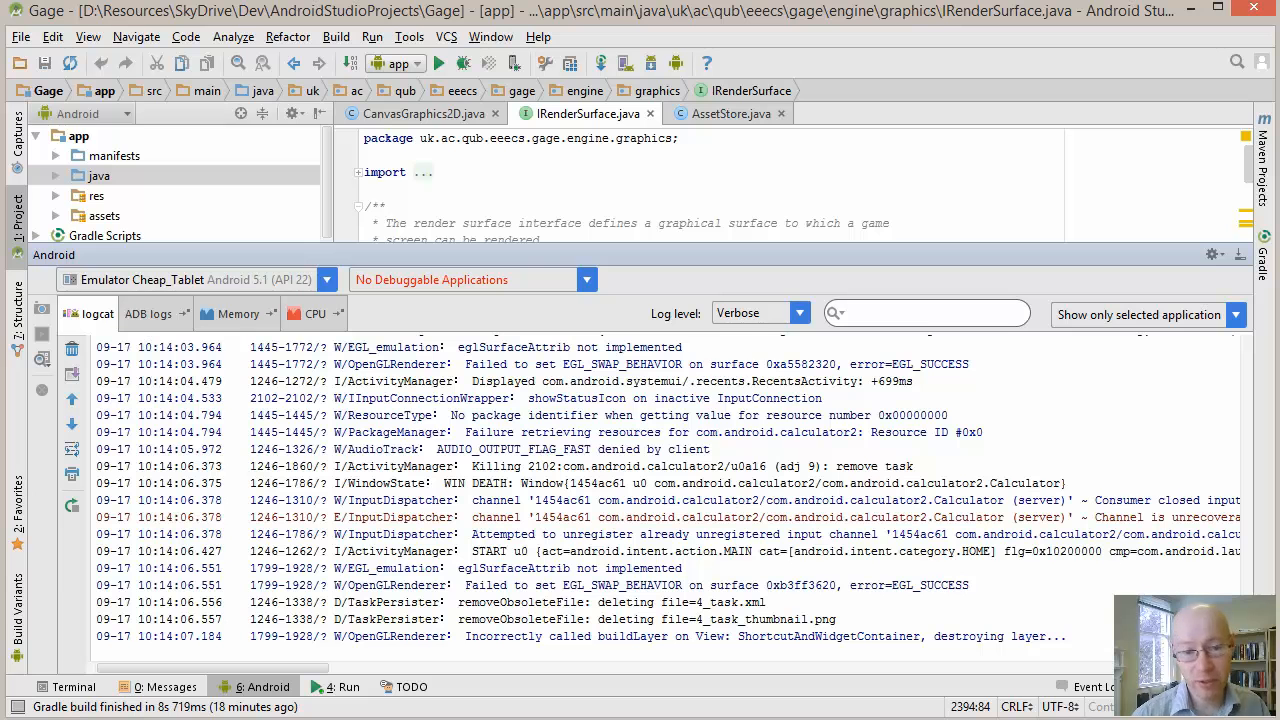
Try out the log level filter on the logcat output with Debug and with Error
click(760, 313)
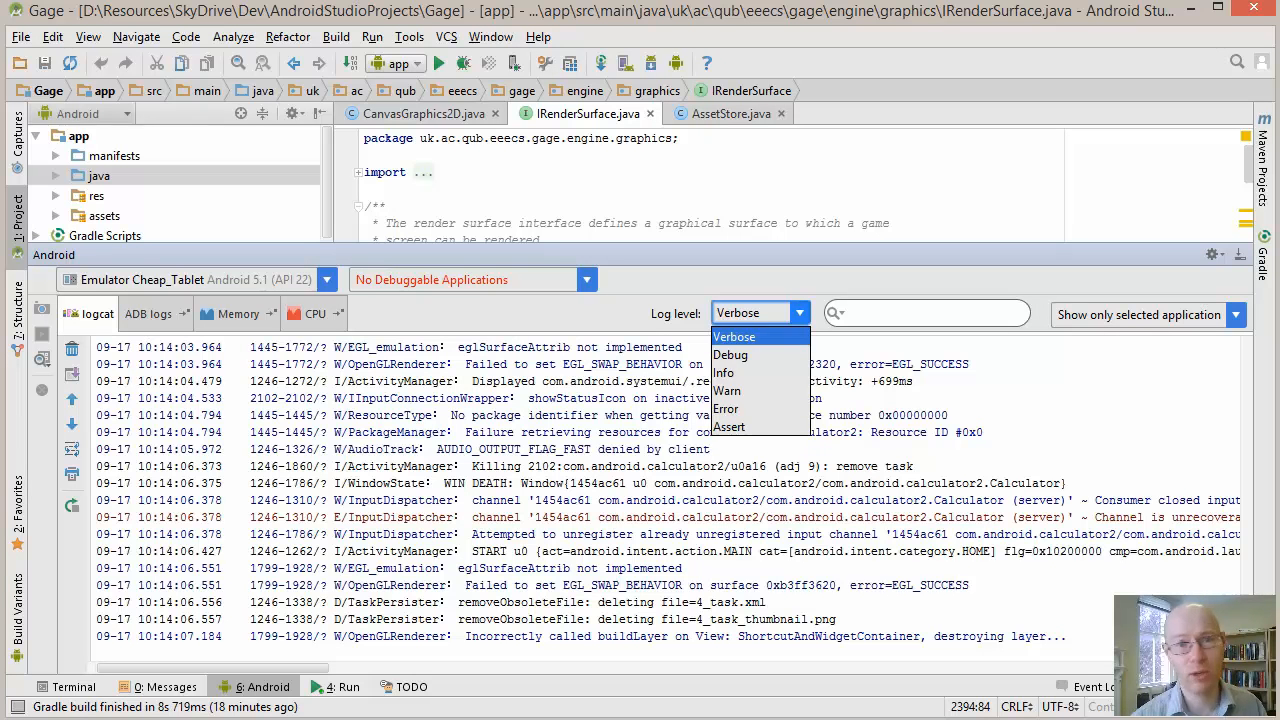
key(Down)
key(Return)
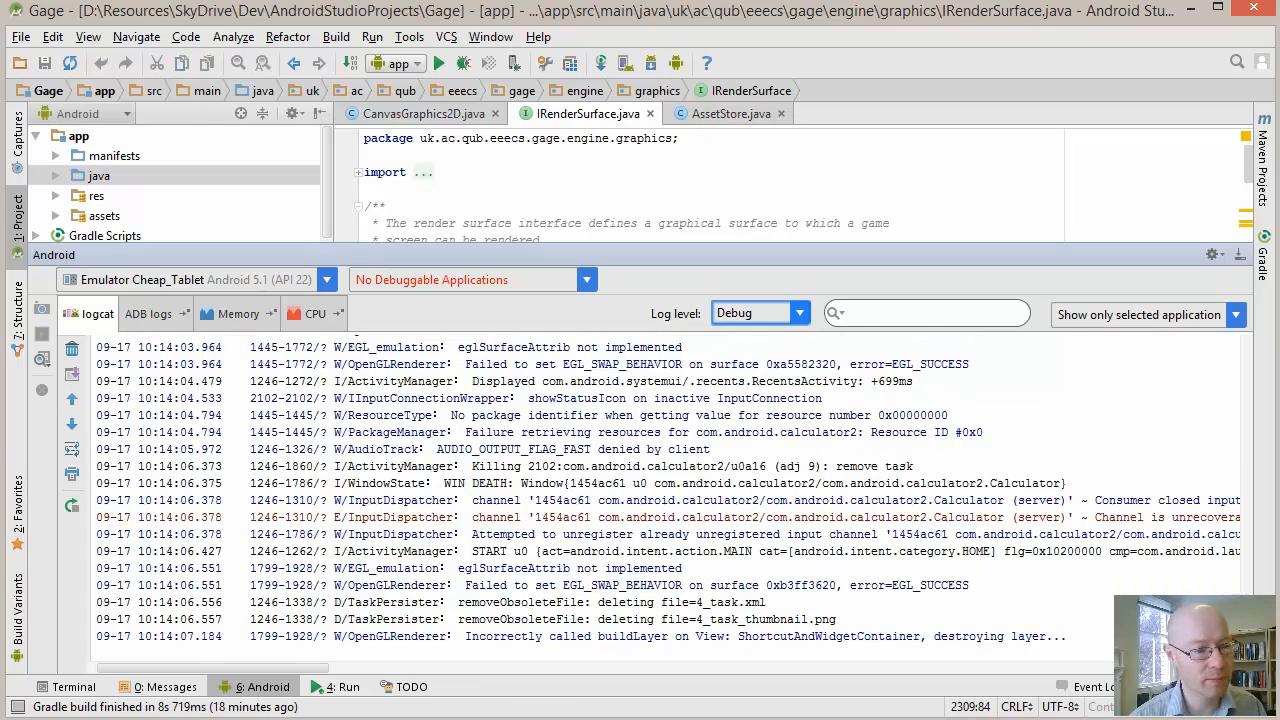
key(alt+Down)
key(Down)
key(Down)
key(Down)
key(Return)
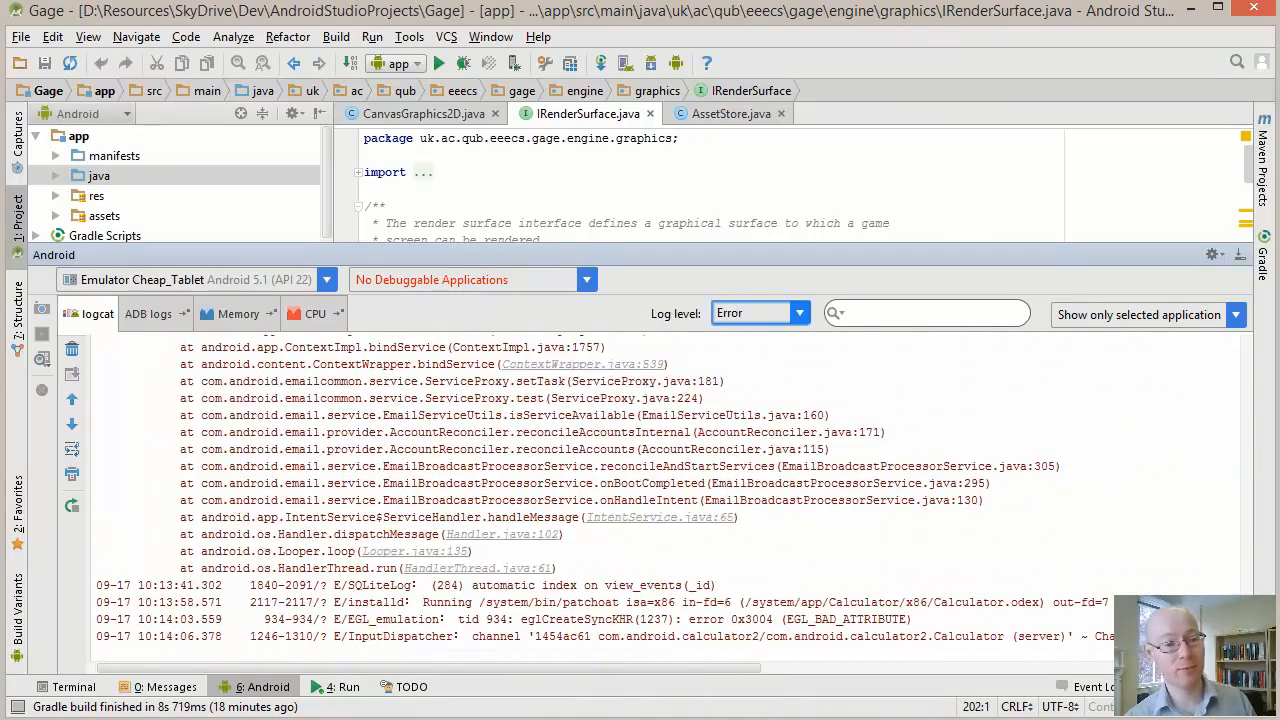
Restore the logcat log level to Verbose
key(alt+Down)
key(Down)
key(Up)
key(Up)
key(Up)
key(Up)
key(Up)
key(Return)
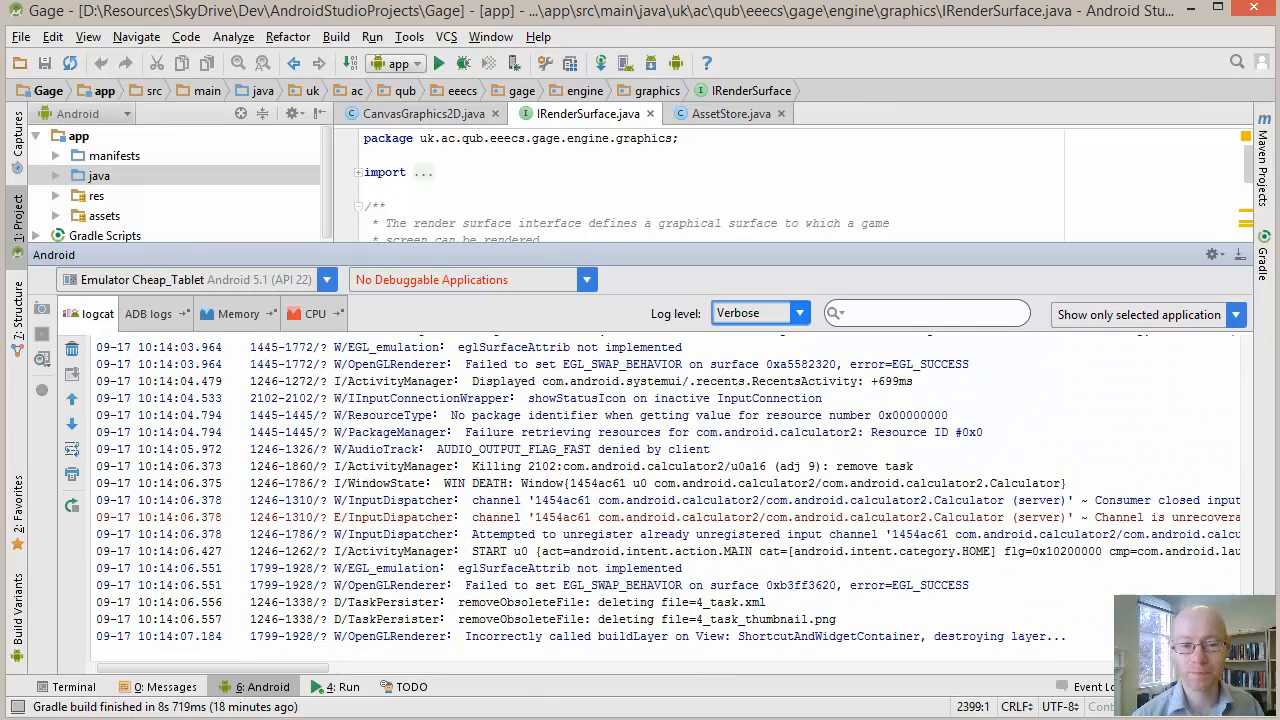
Search the log messages for "fail" and clear the search
click(925, 313)
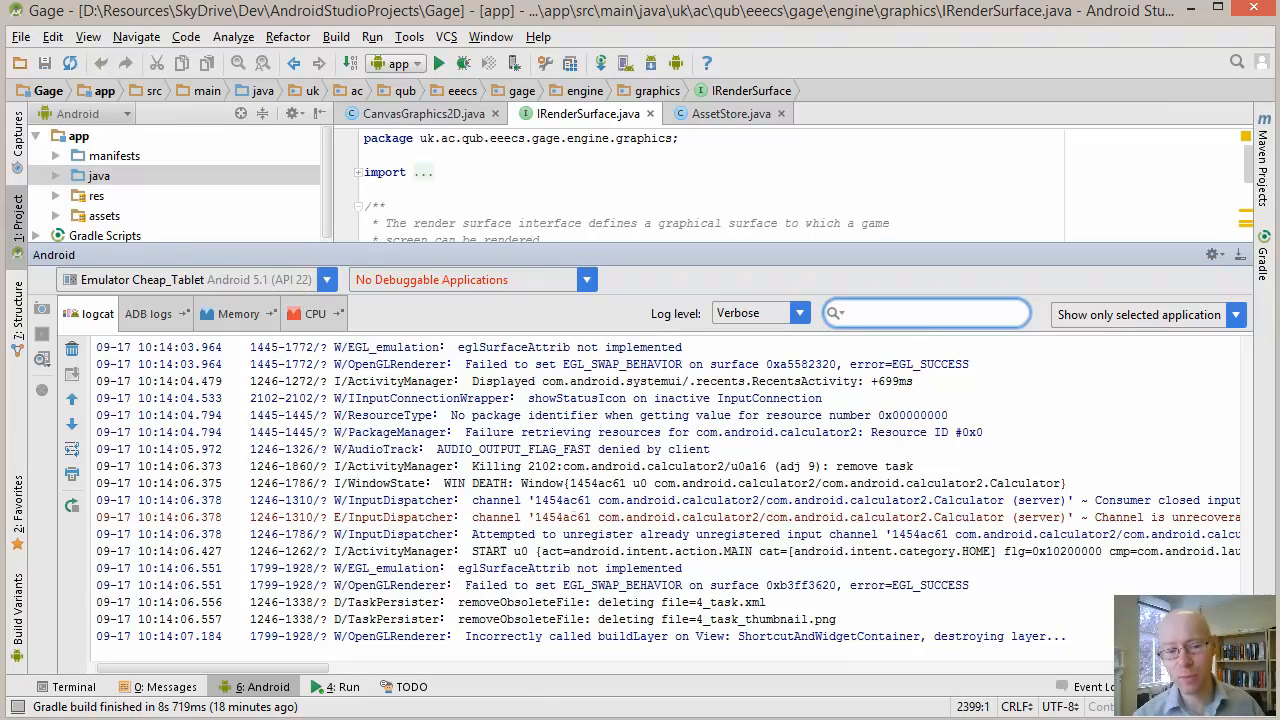
text(fail)
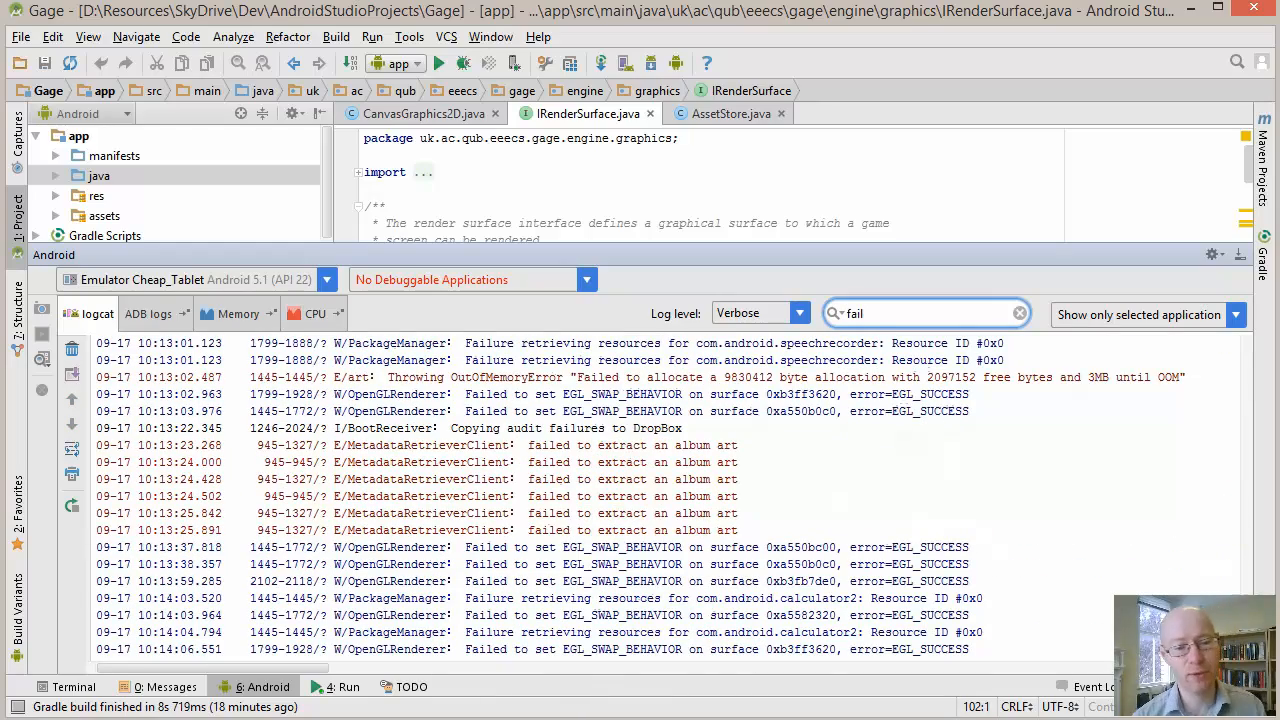
key(BackSpace)
key(BackSpace)
key(BackSpace)
key(BackSpace)
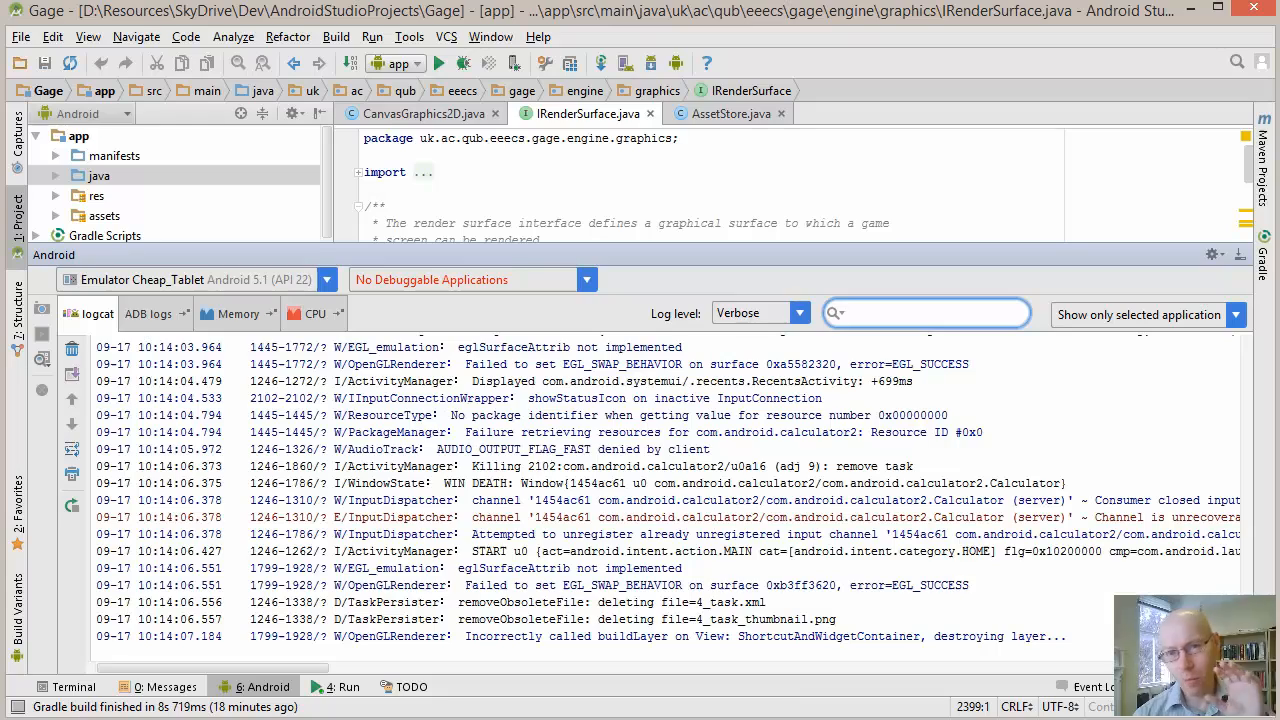
Look through the earlier log messages and highlight the ActivityManager tag of a warning entry
drag(1246, 648, 1246, 608)
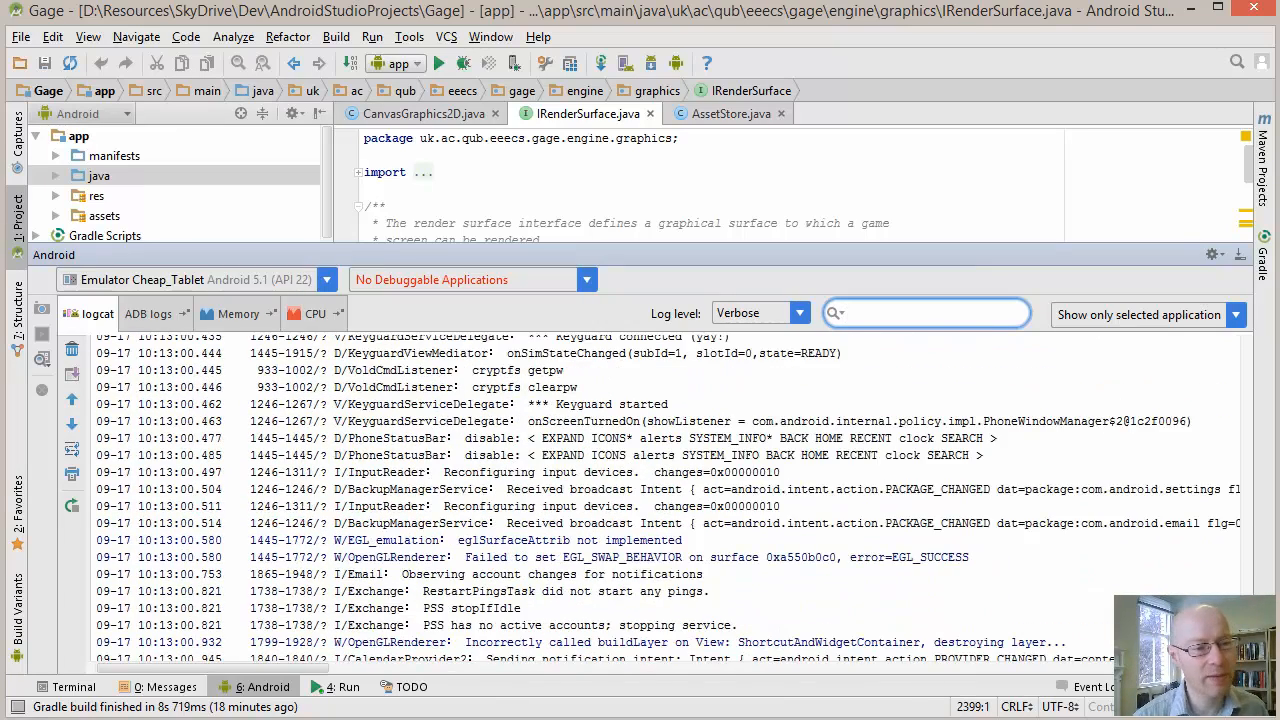
scroll(650, 498, up, 4)
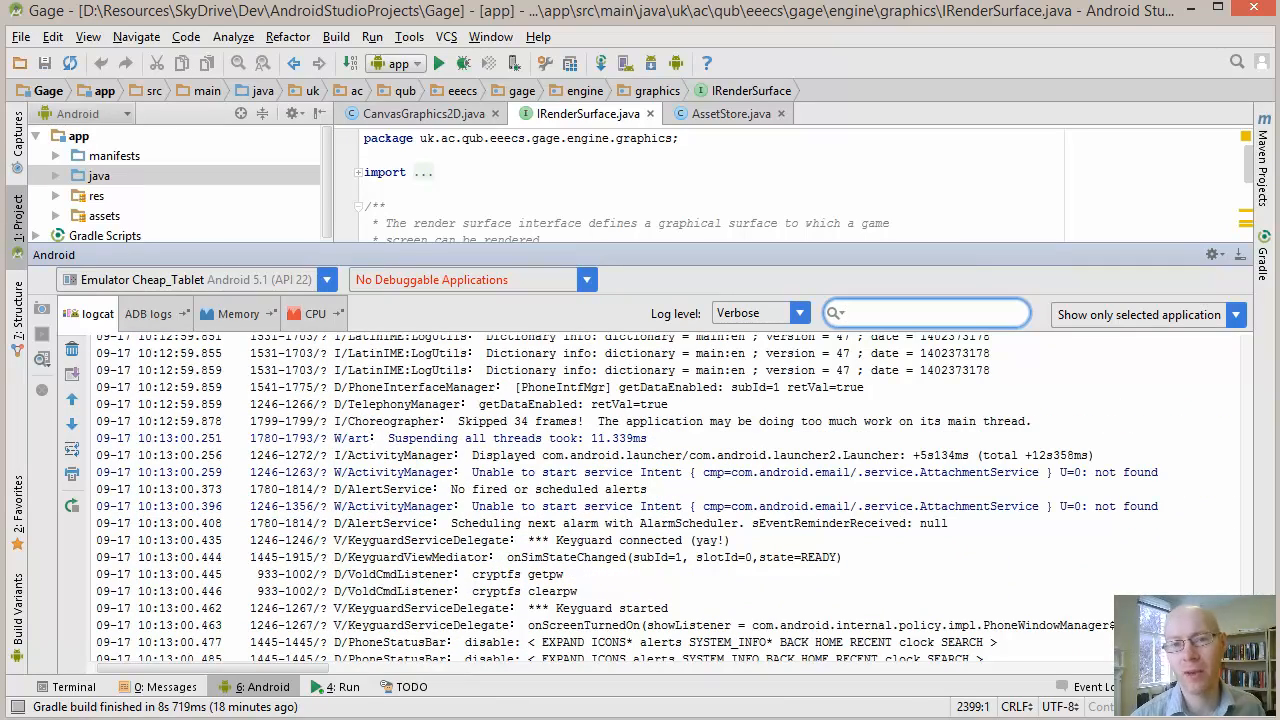
scroll(650, 498, down, 2)
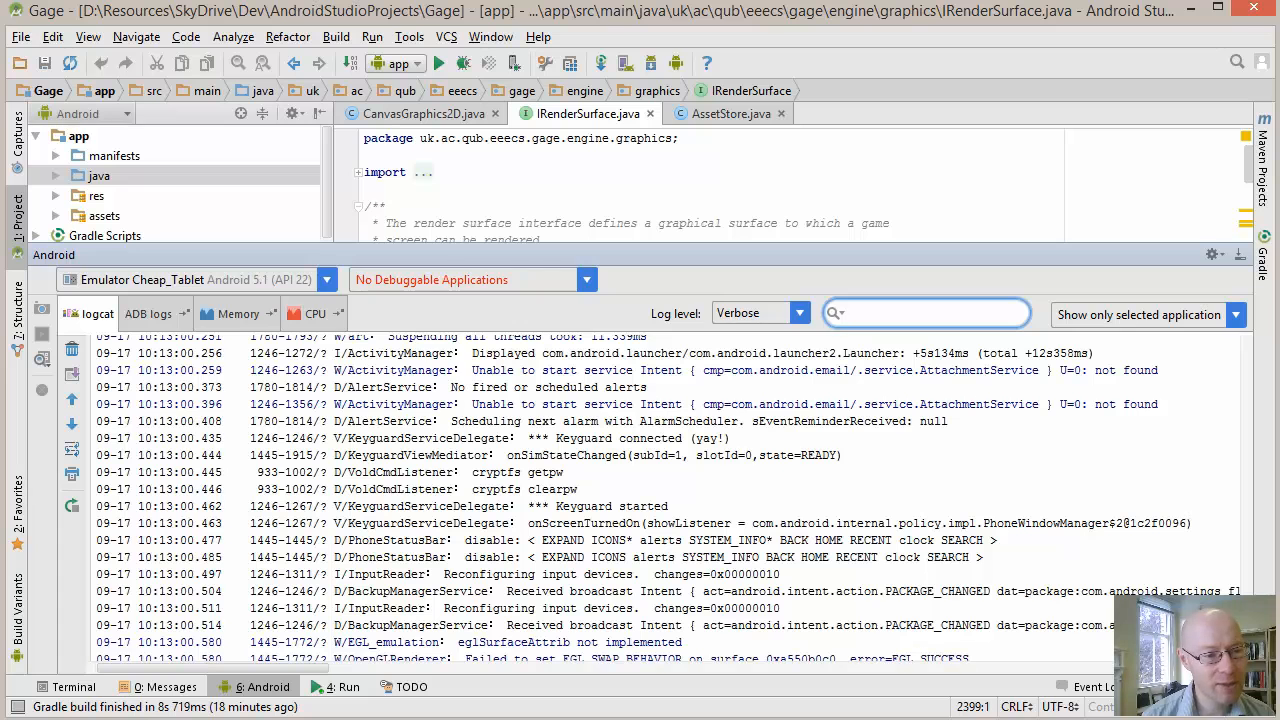
double_click(401, 370)
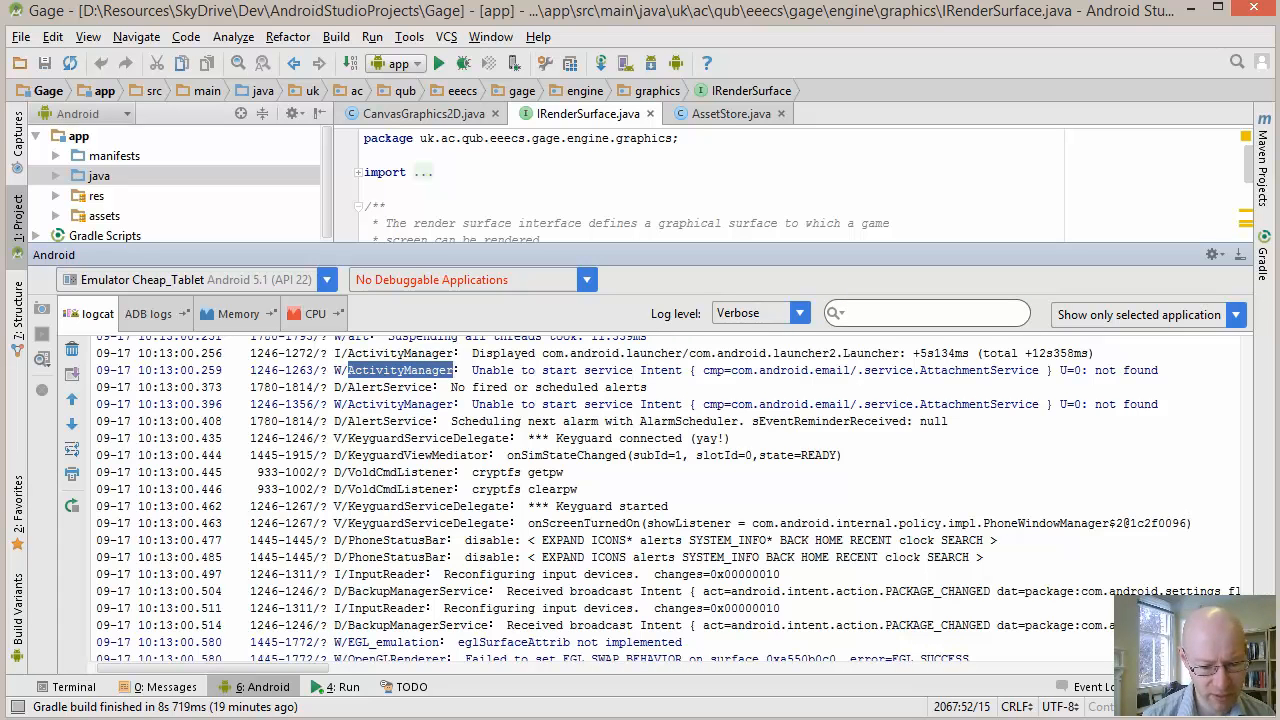
Launch the Clock app in the Cheap Tablet emulator, show the recent apps, and view the resulting log in Android Studio
key(alt+Tab)
click(543, 498)
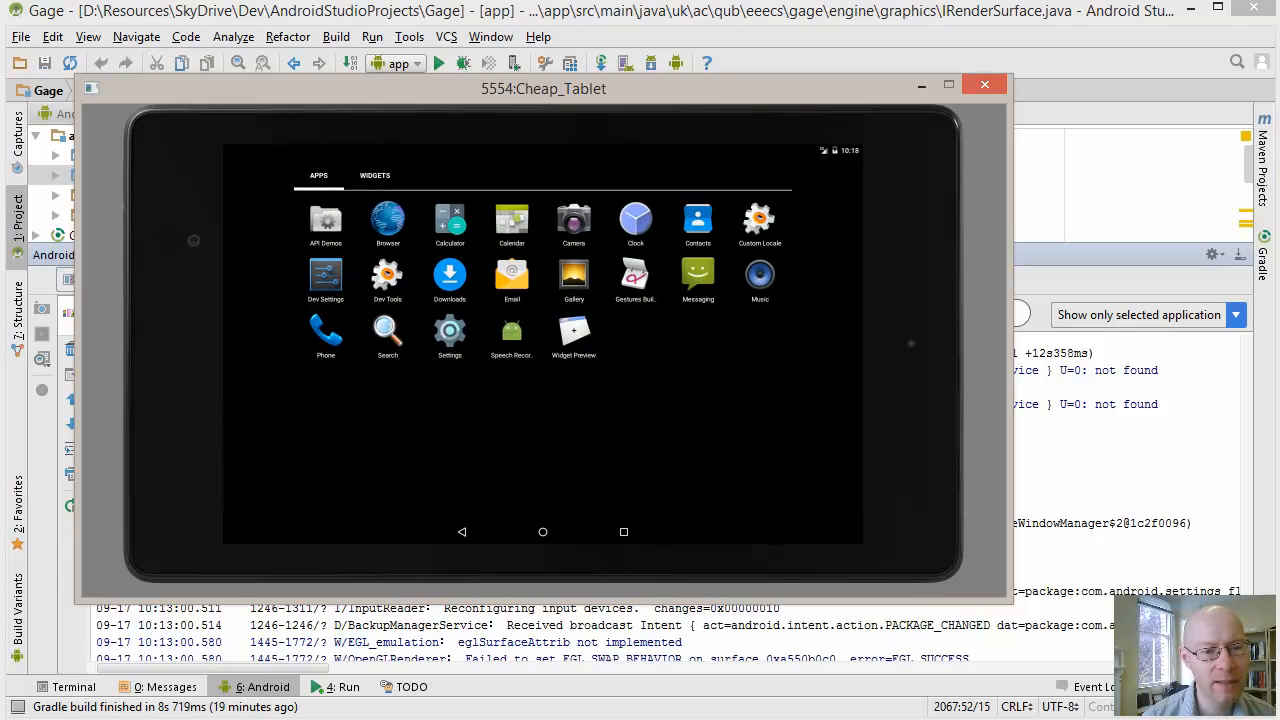
click(635, 220)
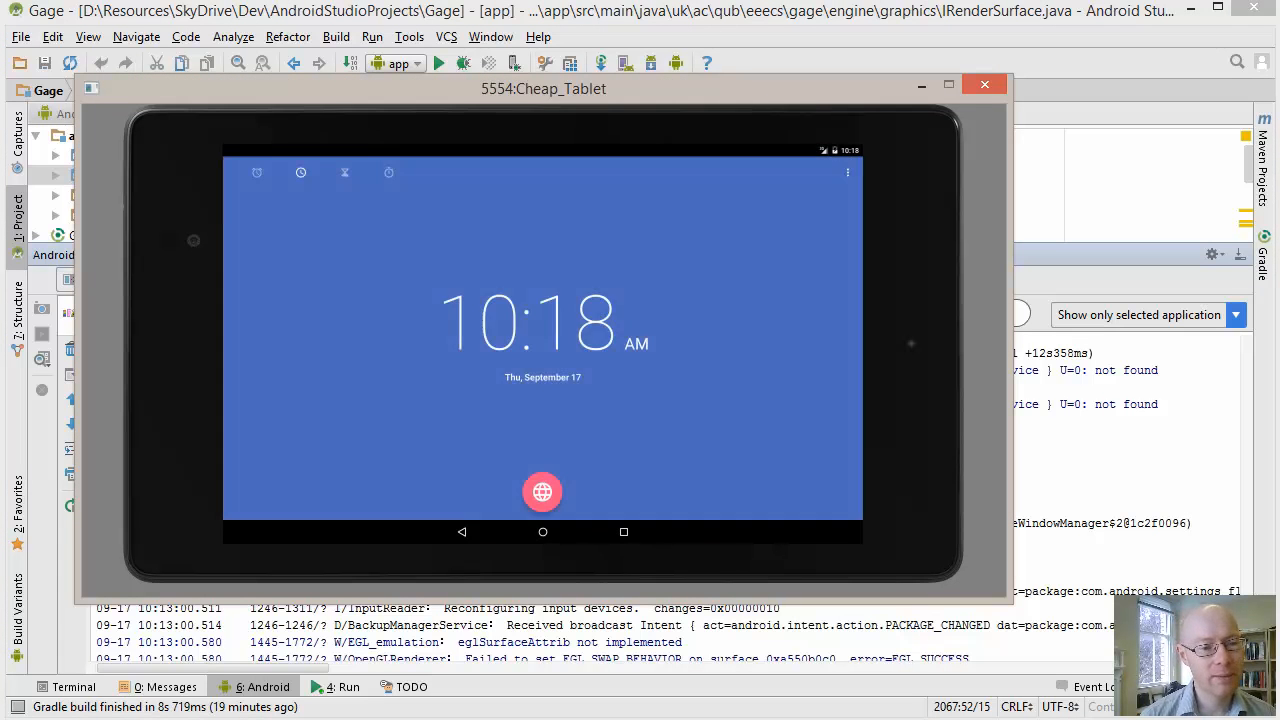
click(624, 532)
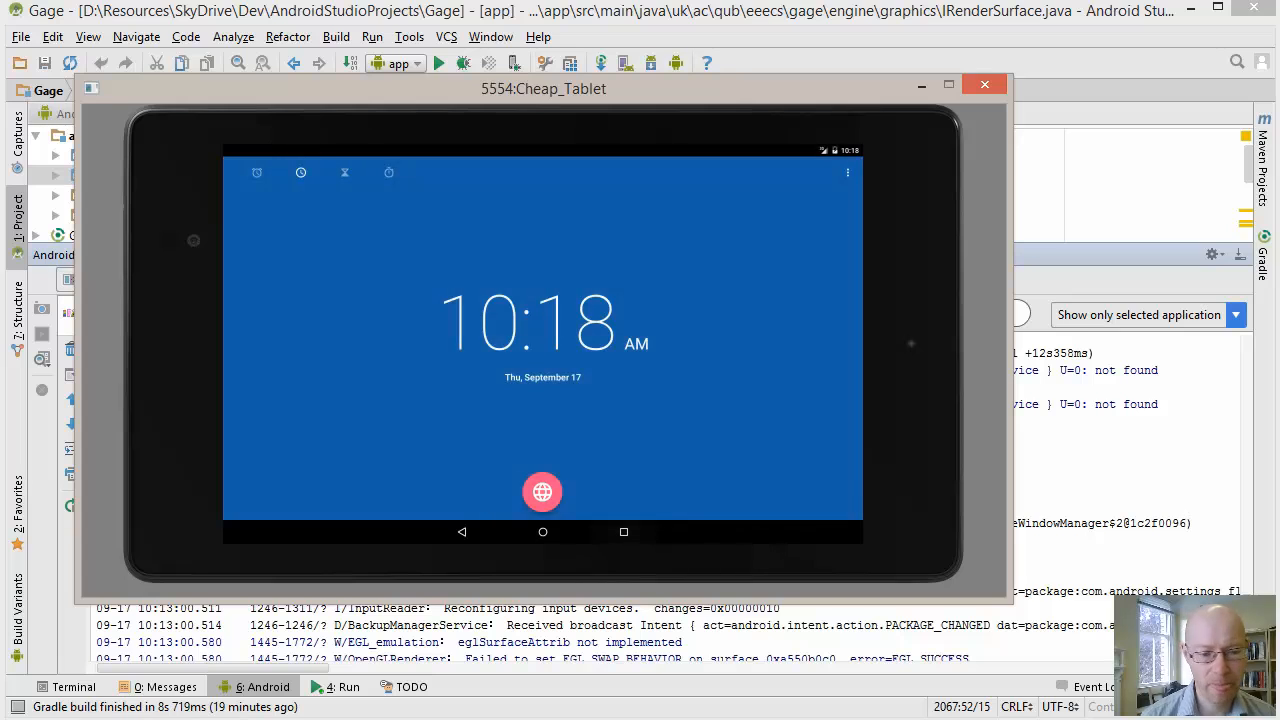
click(1065, 421)
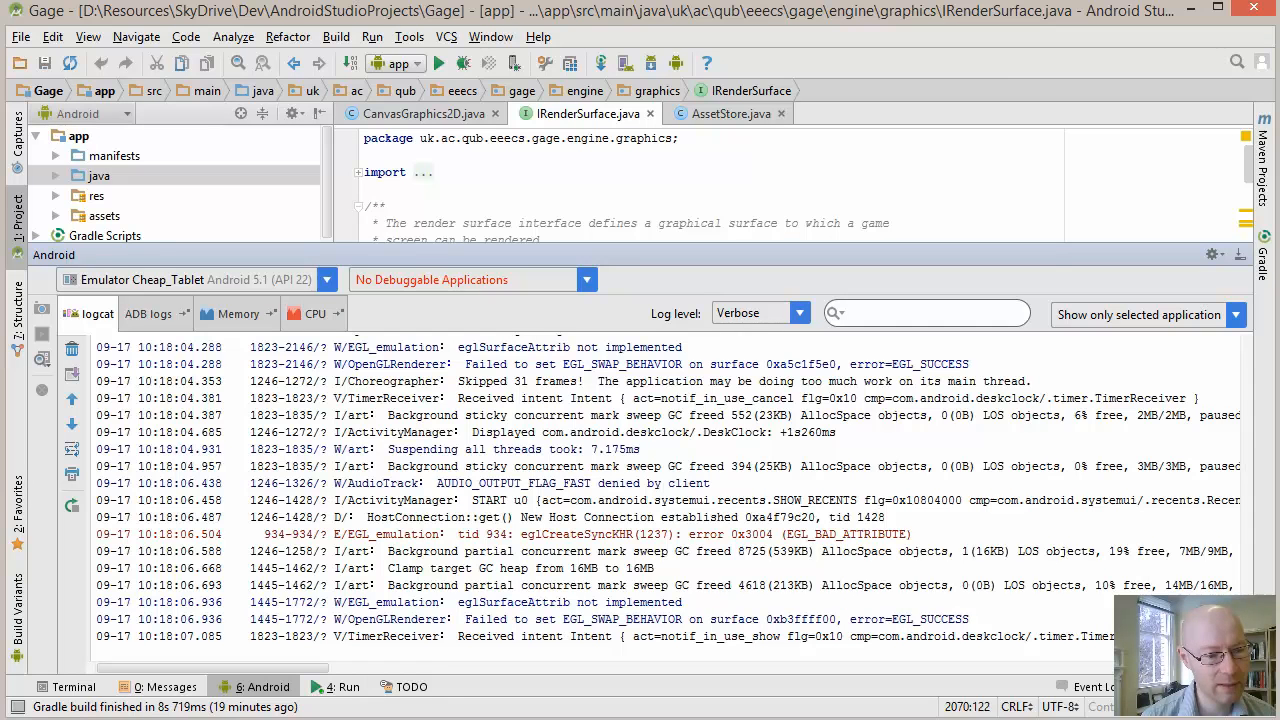
Close the Clock app from the emulated tablet's recent apps overview and return to the log in Android Studio
key(alt+Tab)
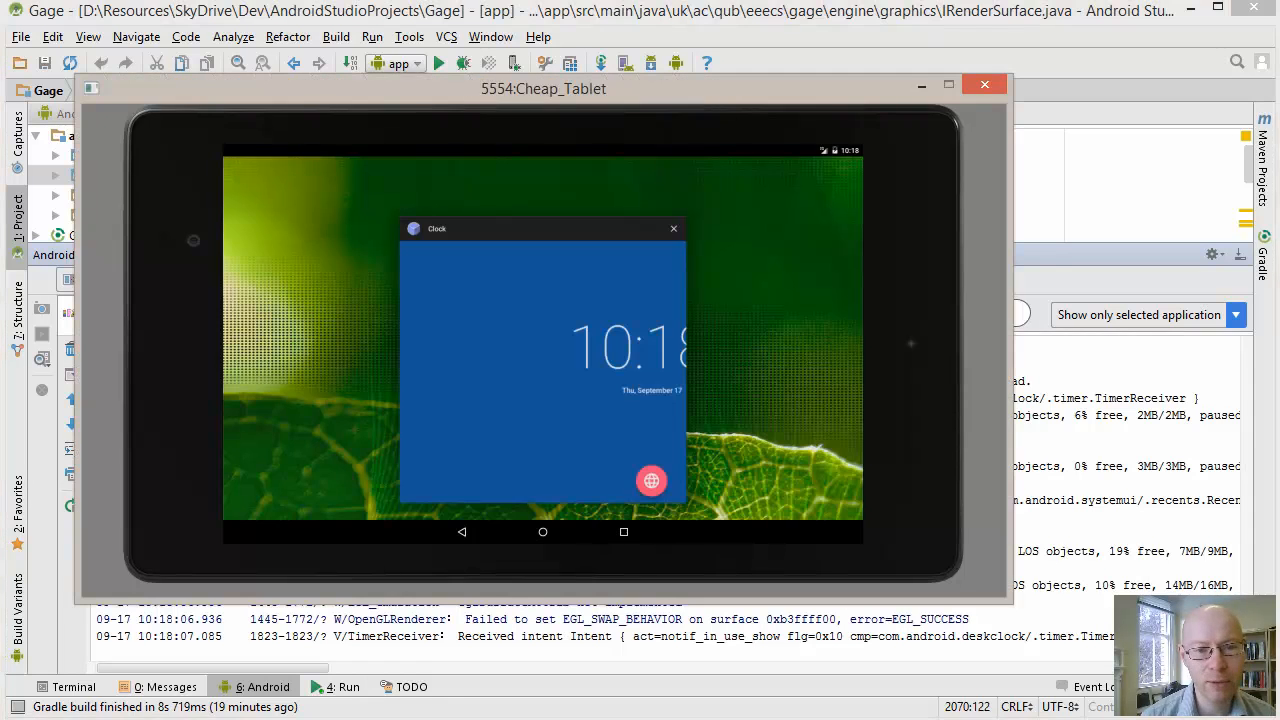
click(673, 229)
click(1085, 517)
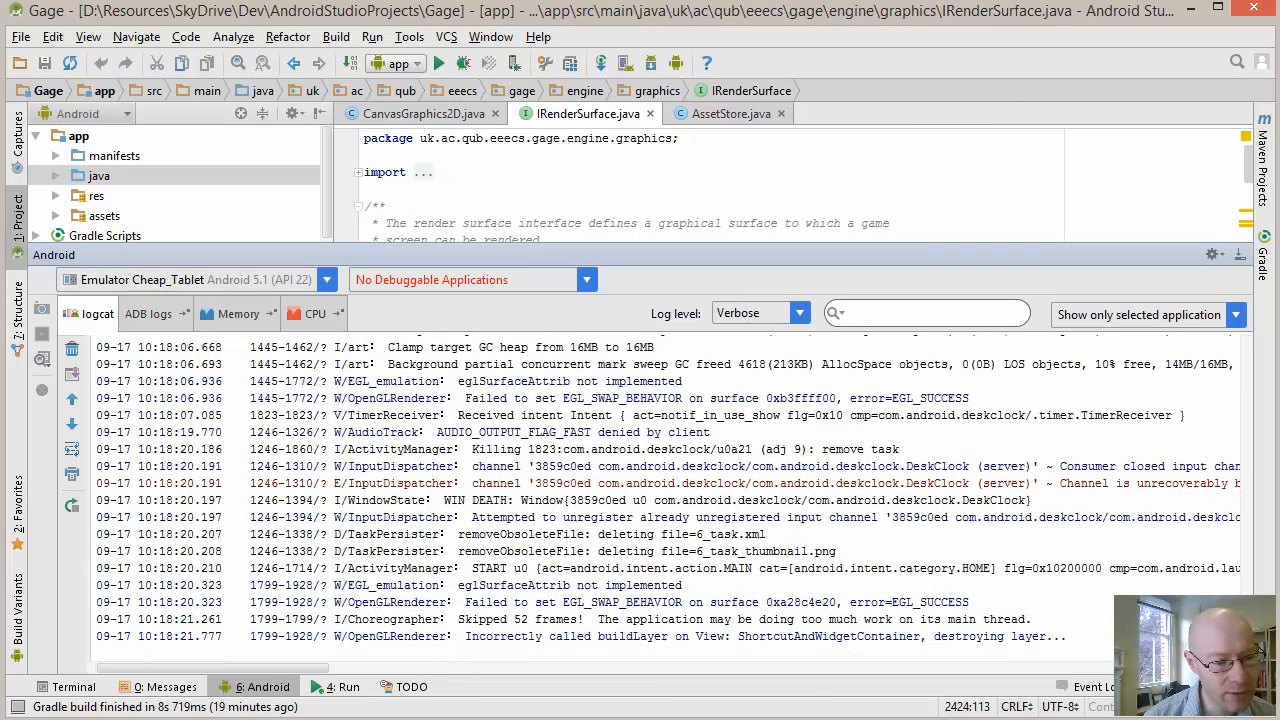
Examine the tags of the newest log entries for messages from the Clock app
double_click(394, 619)
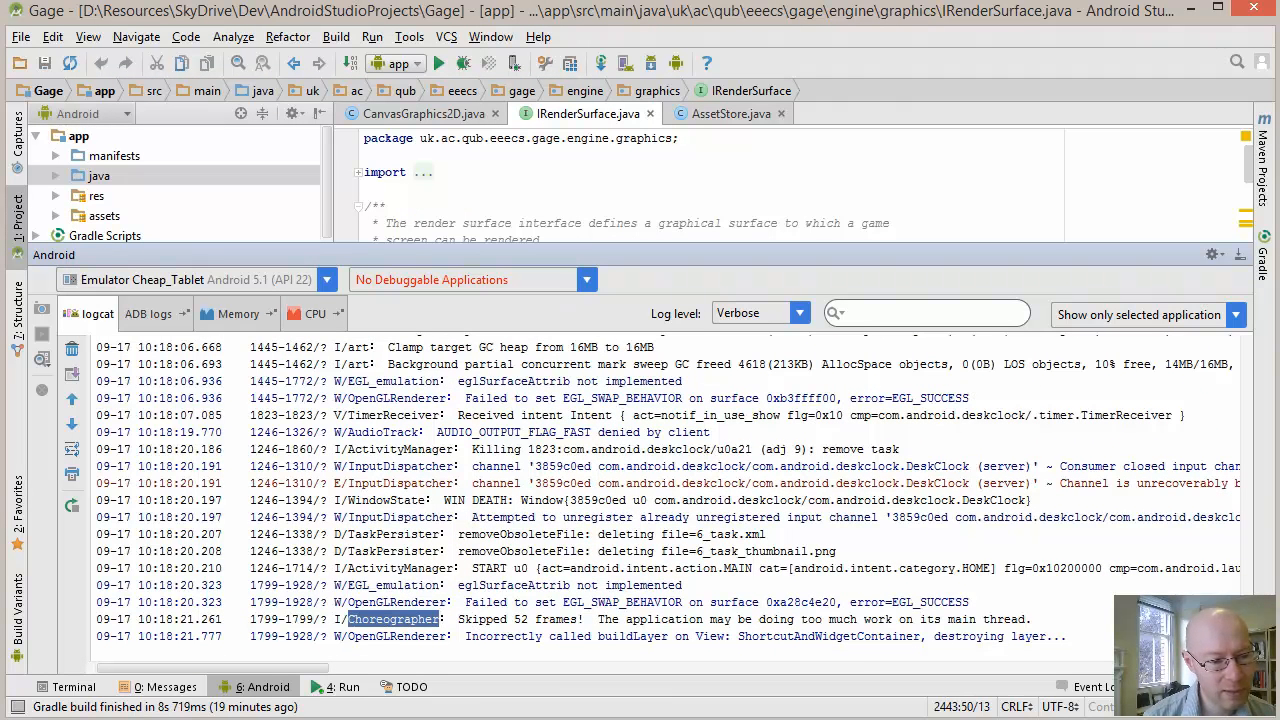
click(376, 585)
click(376, 551)
scroll(376, 551, up, 1)
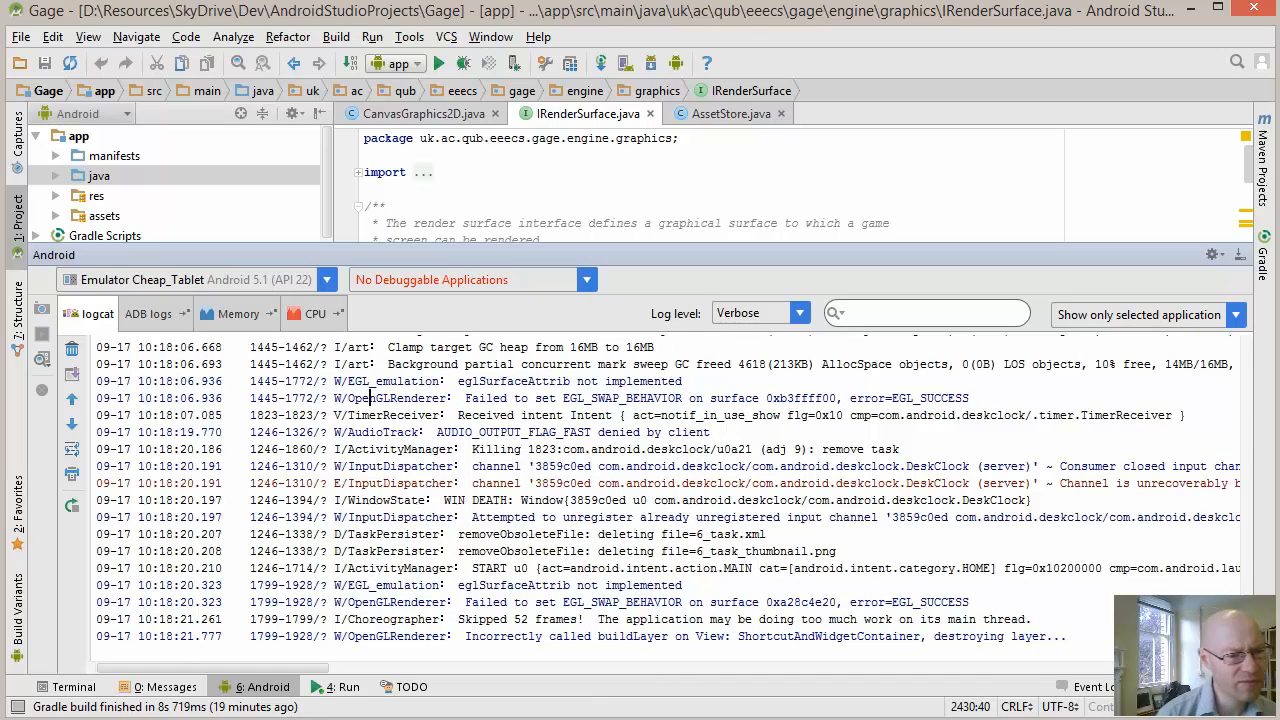
Search the log for "time", and replace the search term with "clock"
click(927, 314)
text(time)
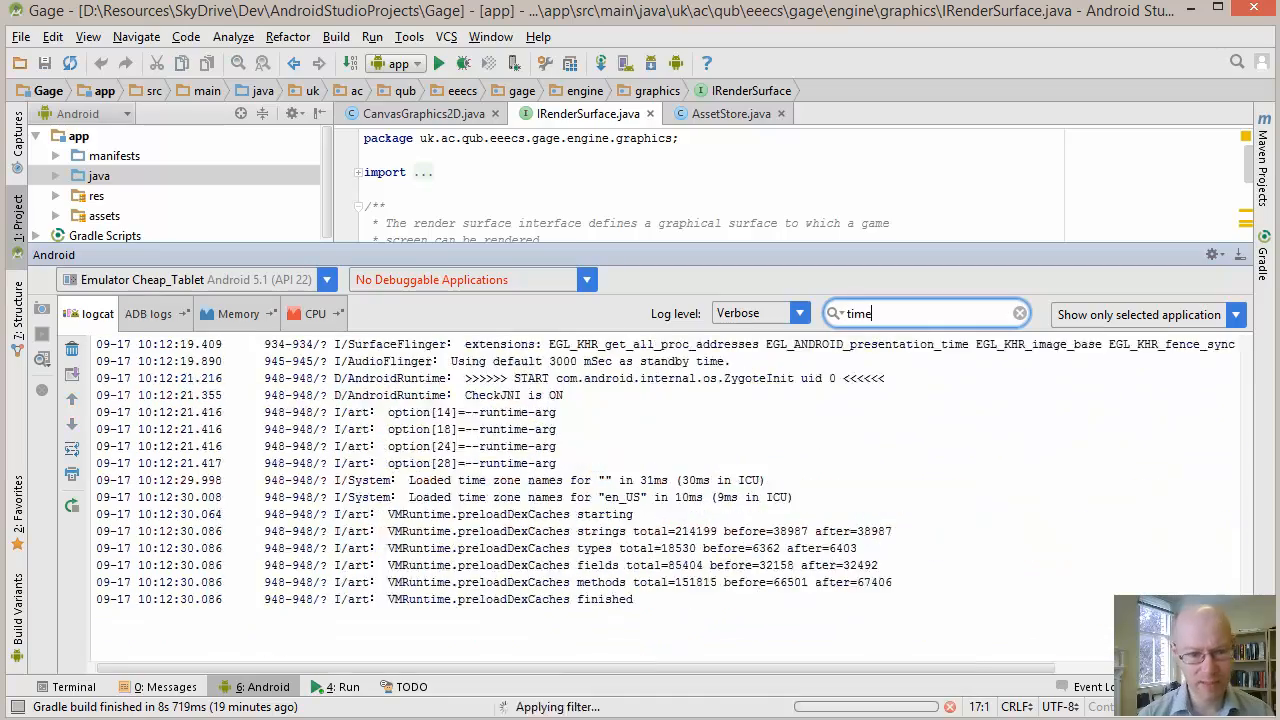
key(ctrl+a)
text(cl)
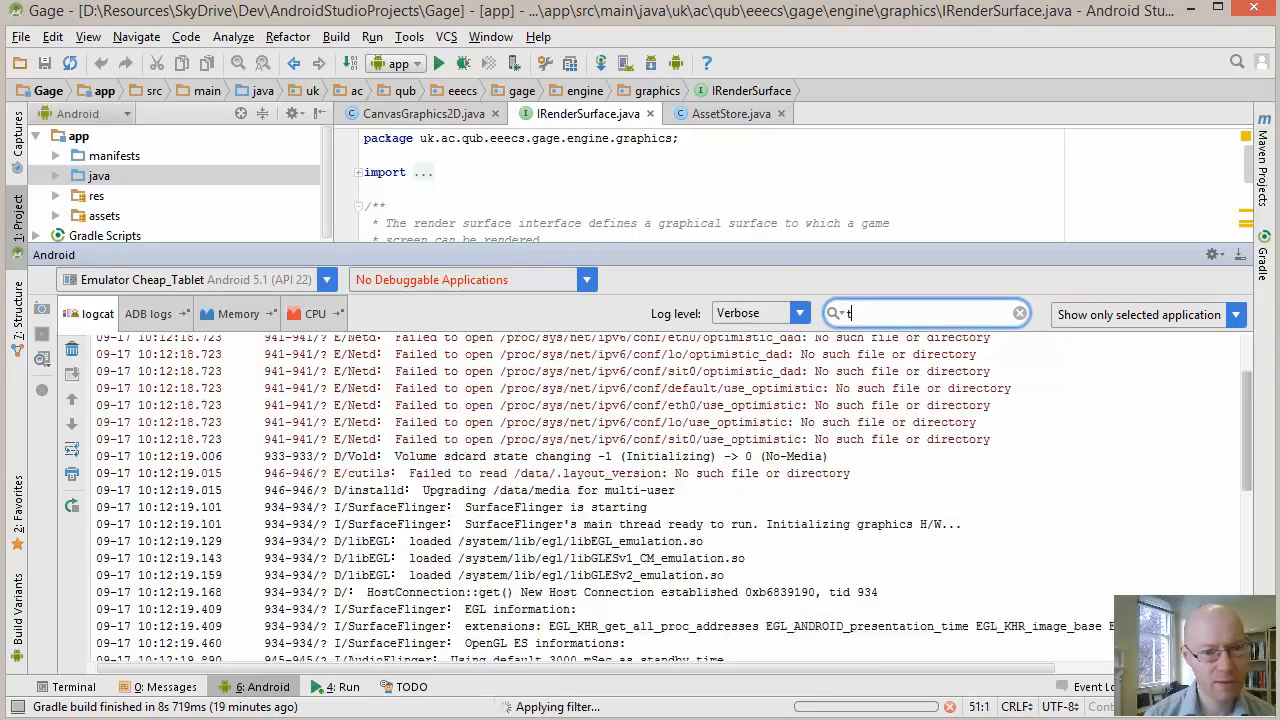
text(ock)
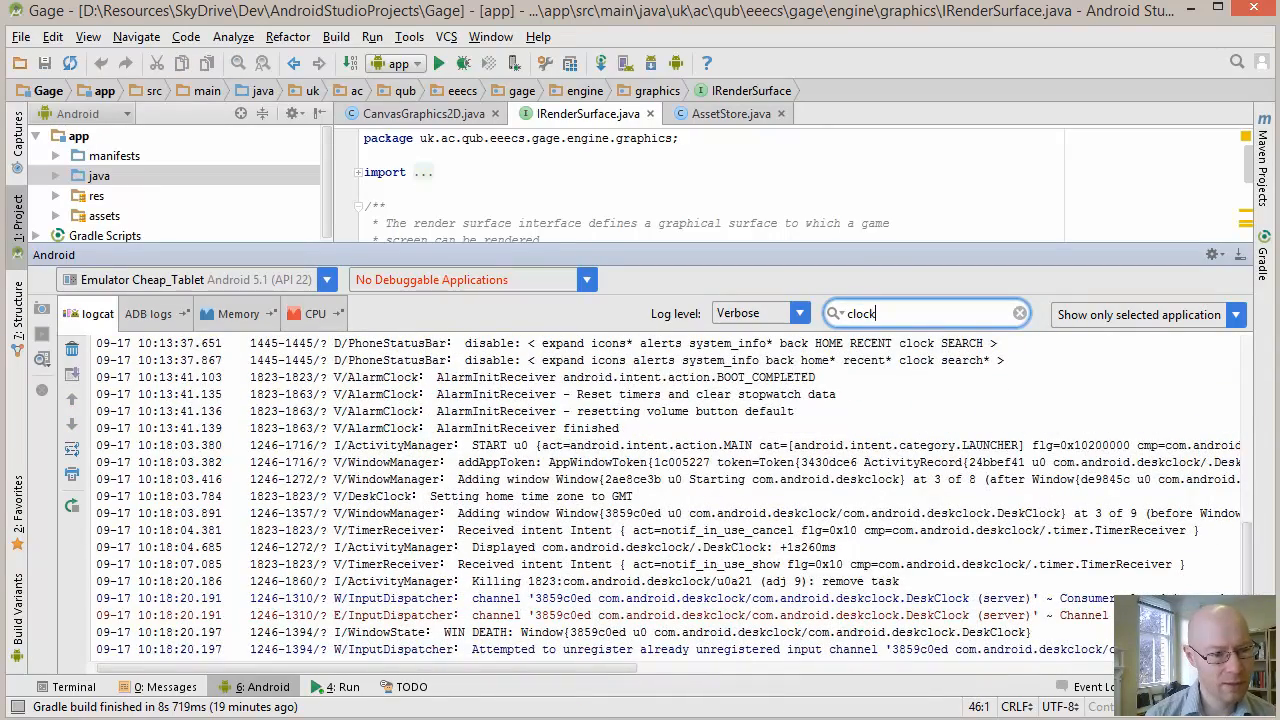
Review the matching entries' tags and copy the AlarmClock tag from the stopwatch data message
double_click(377, 411)
scroll(713, 466, down, 1)
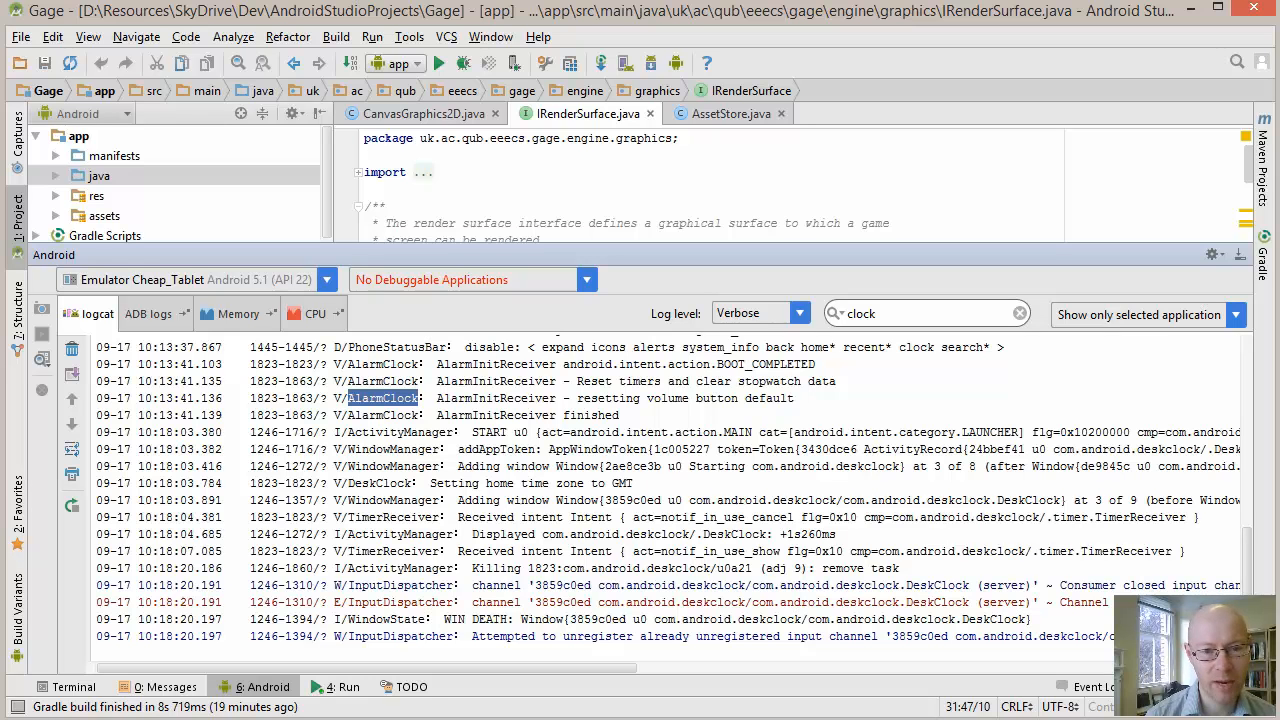
click(384, 449)
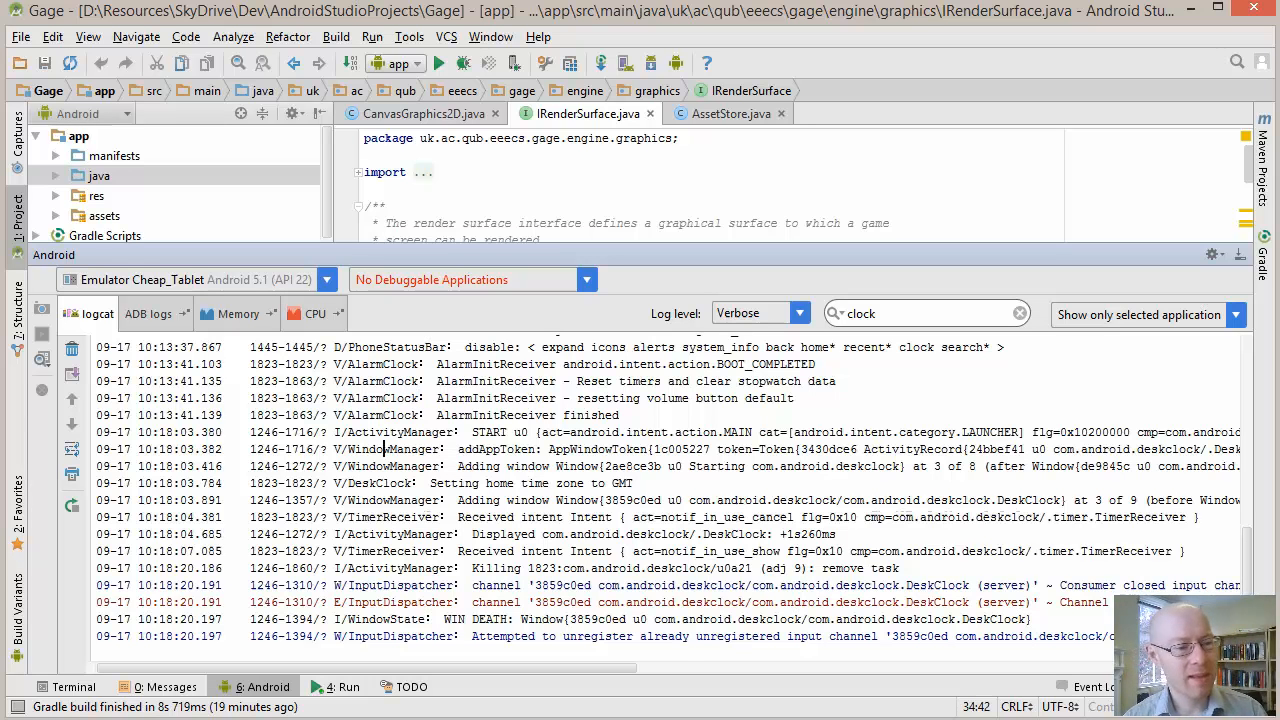
double_click(384, 381)
key(ctrl+c)
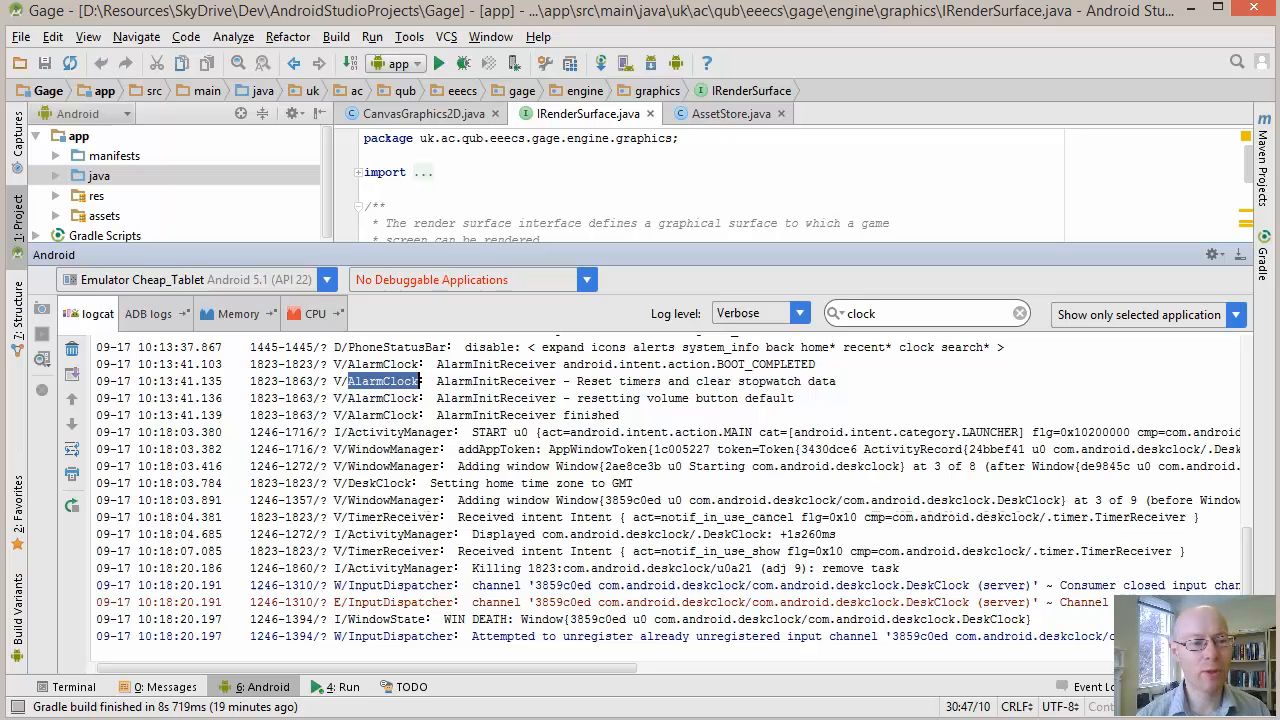
Clear the log search term and start a new logcat filter named AlarmApp
click(1020, 313)
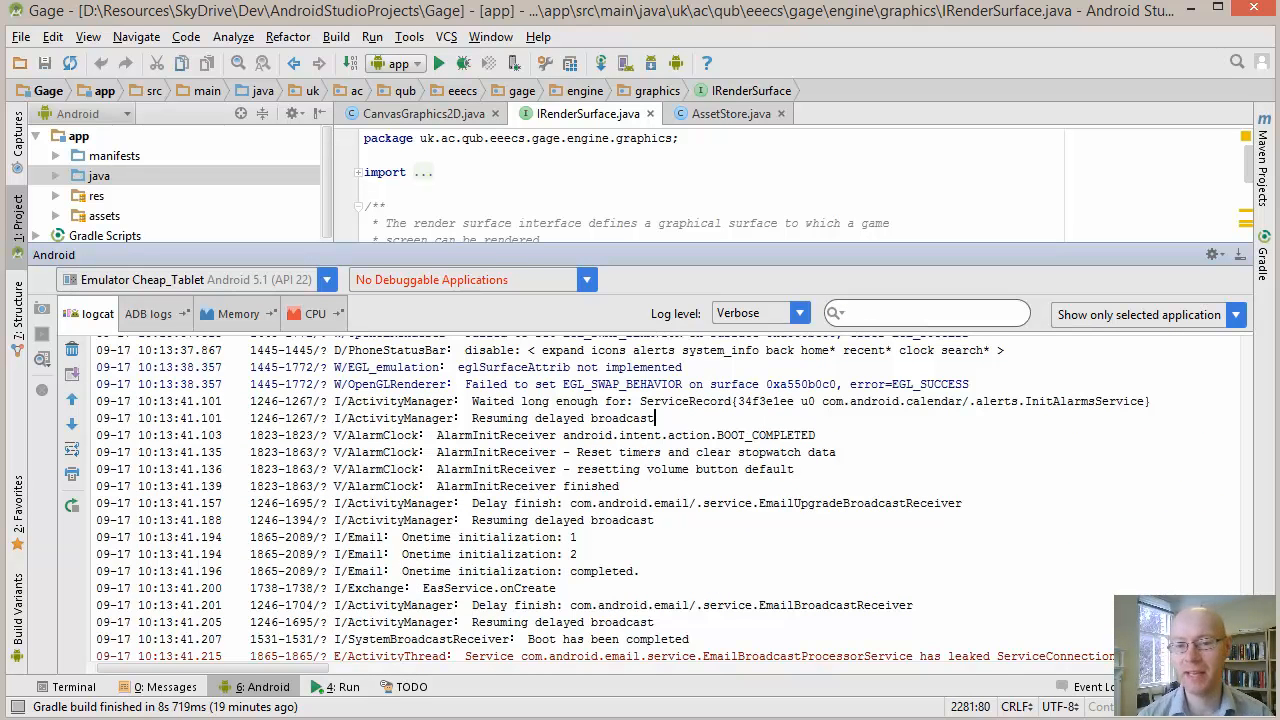
click(1140, 314)
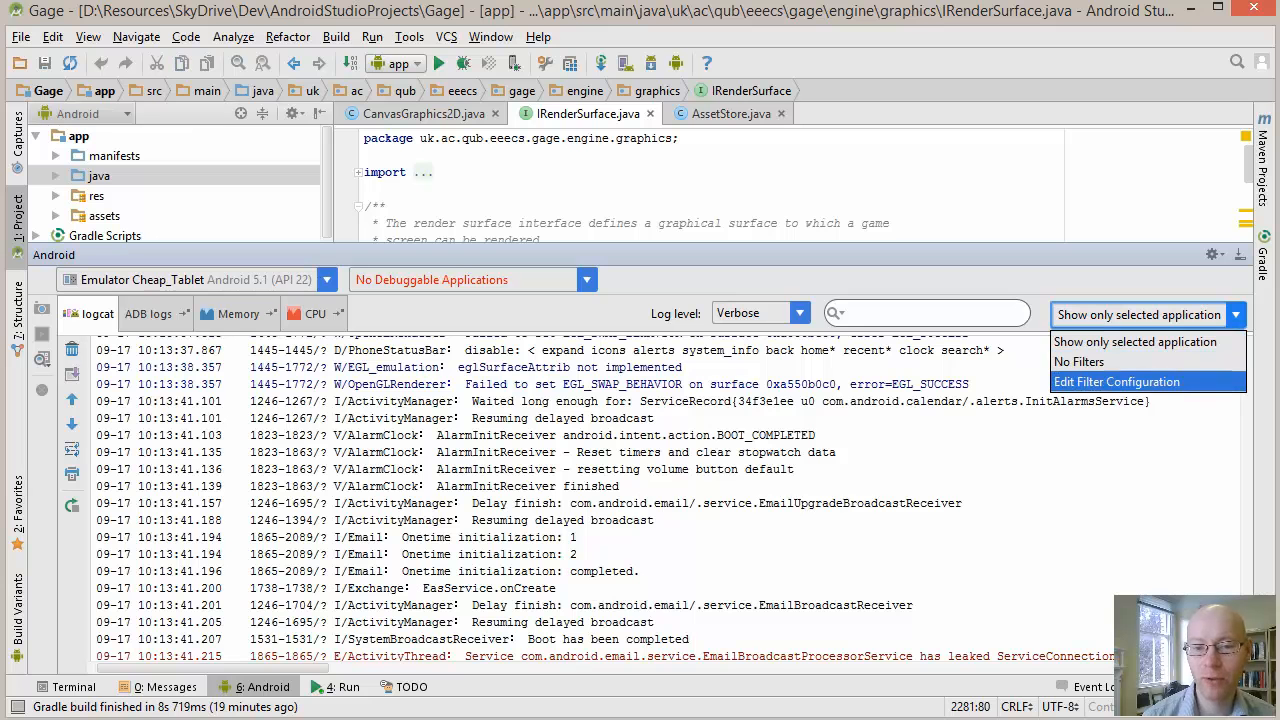
click(1117, 381)
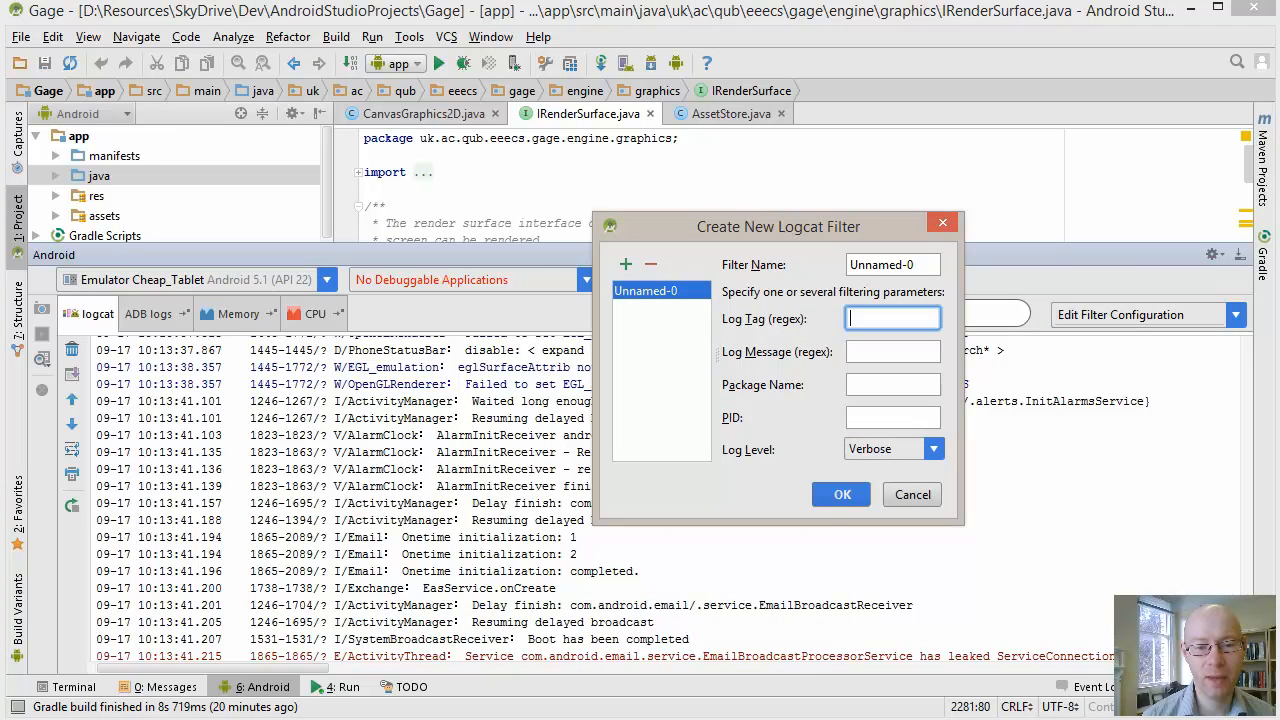
key(shift+Tab)
text(AlarmApp)
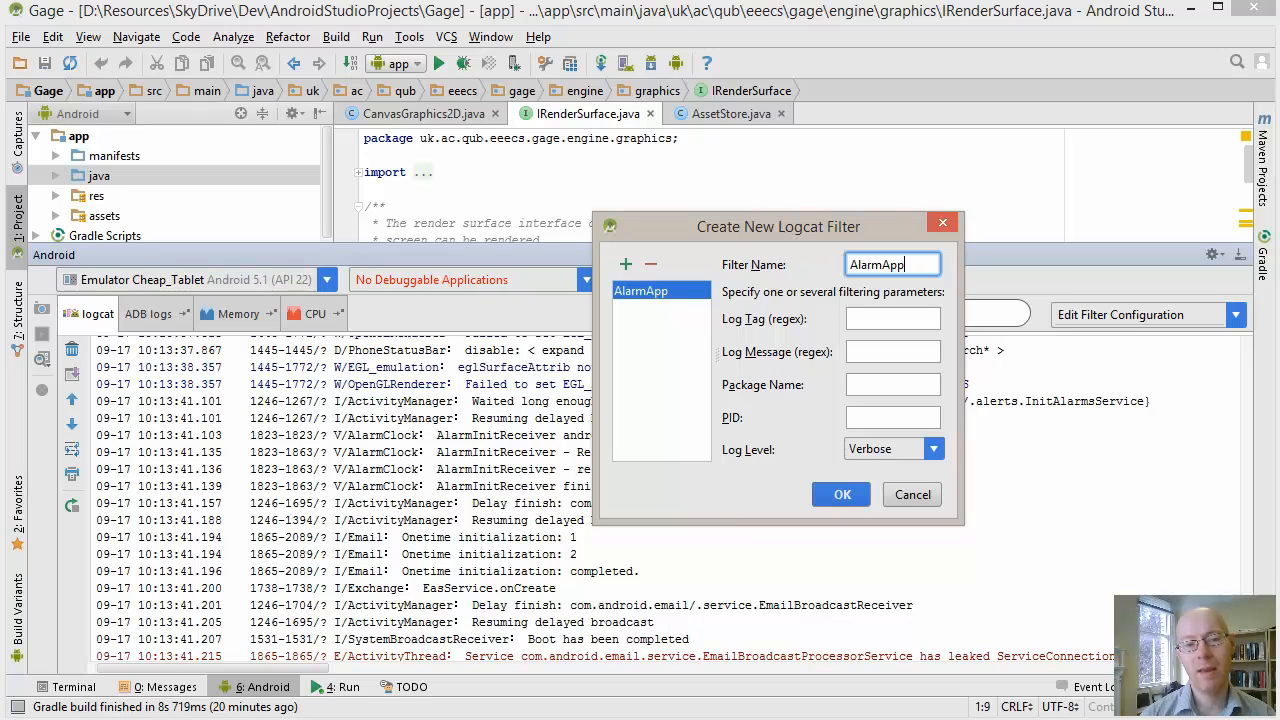
Set the new filter's log tag to the copied AlarmClock tag and save the filter
key(Tab)
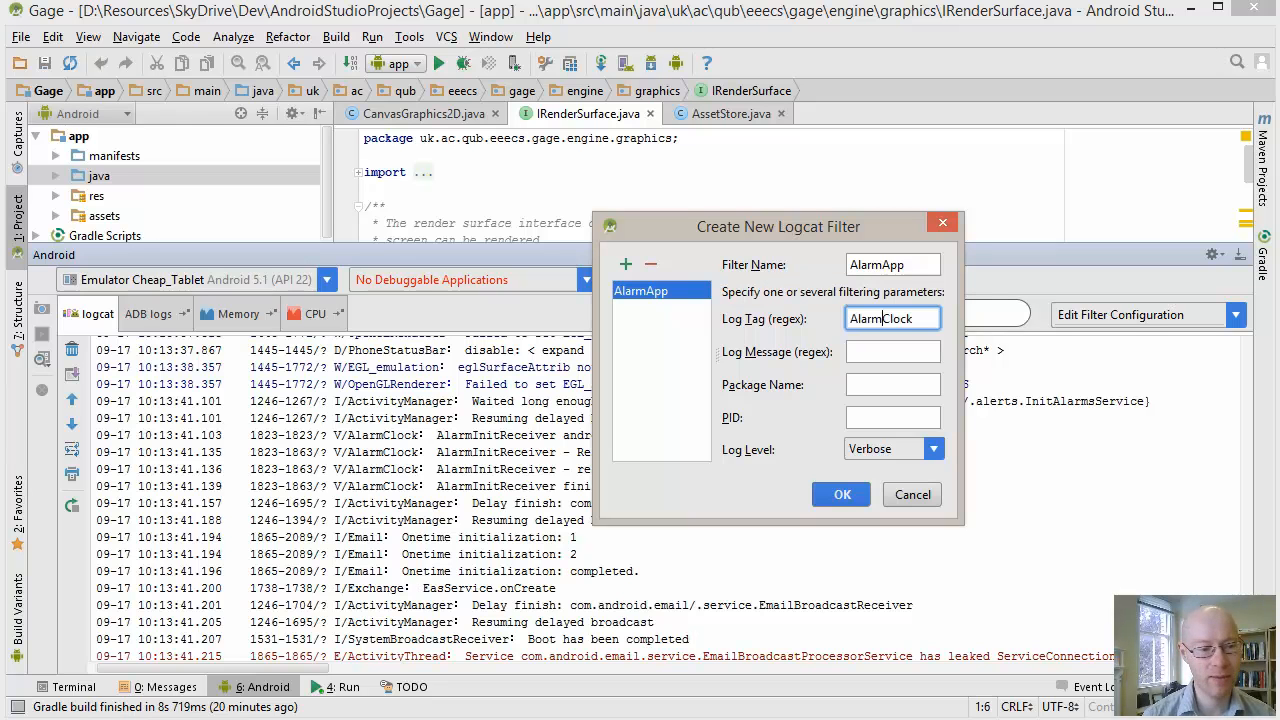
text(Ala)
key(ctrl+a)
key(Home)
key(shift+End)
key(ctrl+v)
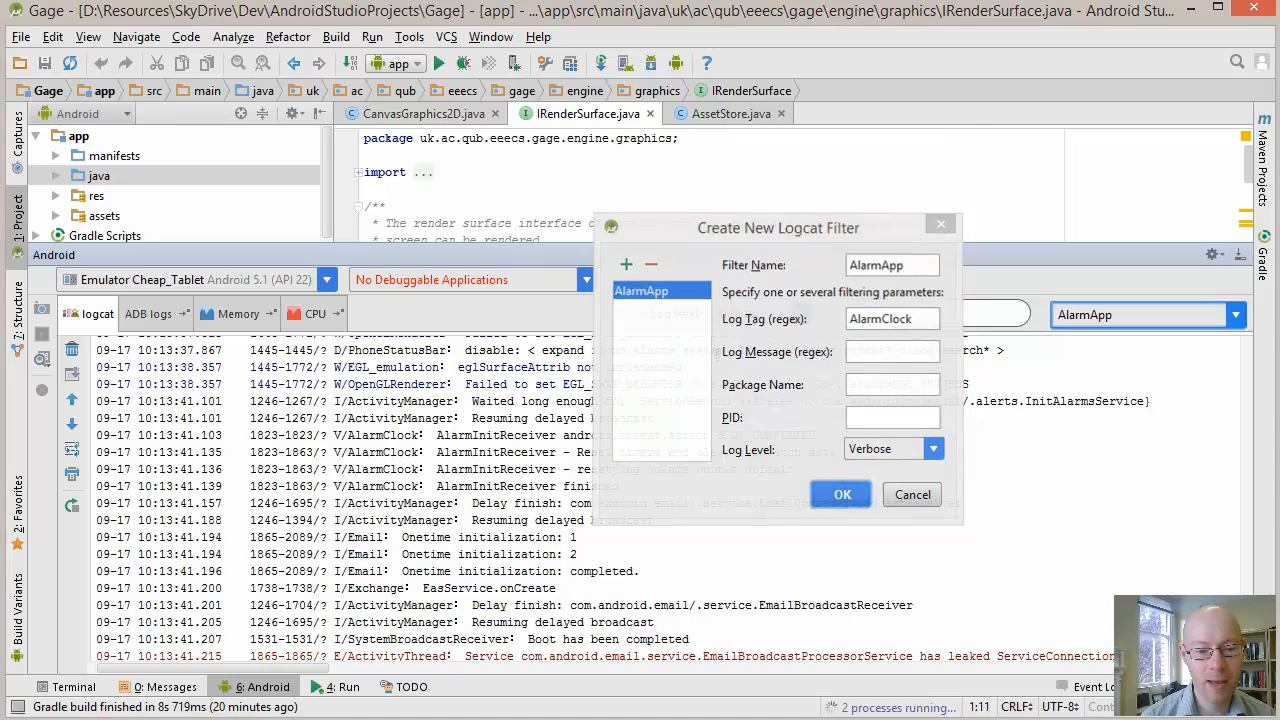
key(Return)
Compare the unfiltered log with the AlarmApp filter's output, ending on AlarmApp, and examine the filtered entries
click(1235, 315)
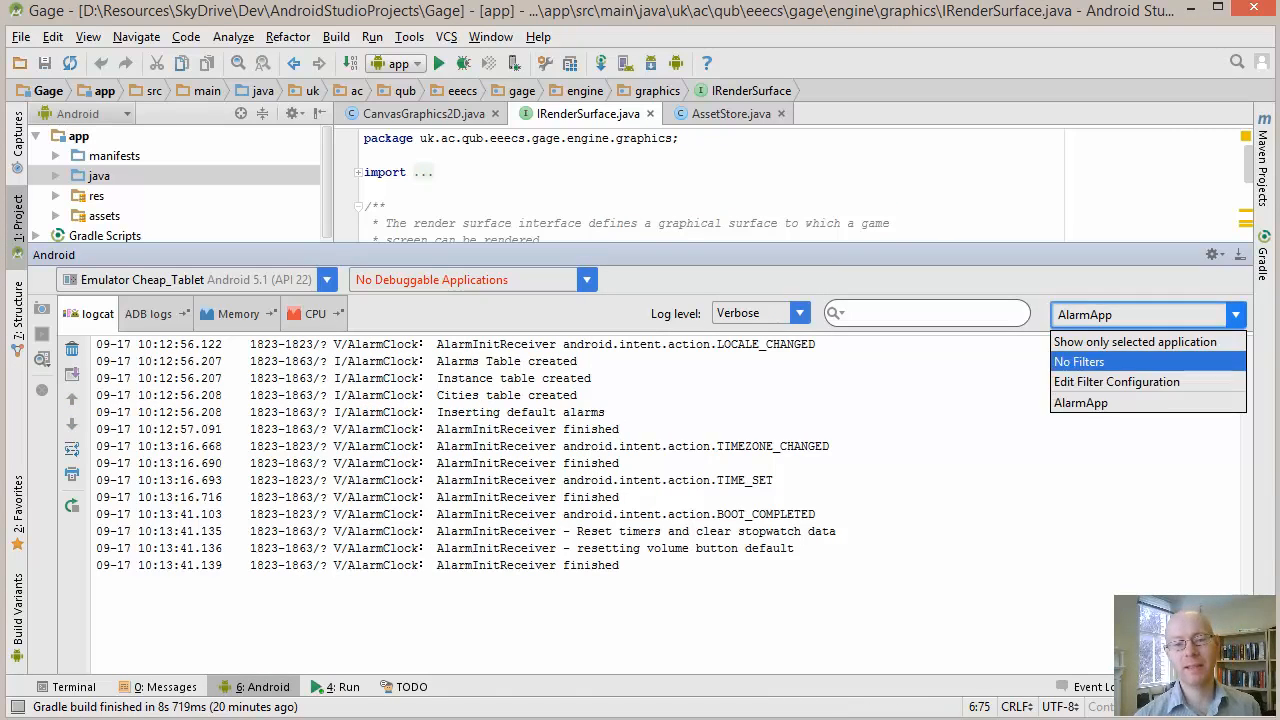
click(1148, 361)
click(1235, 315)
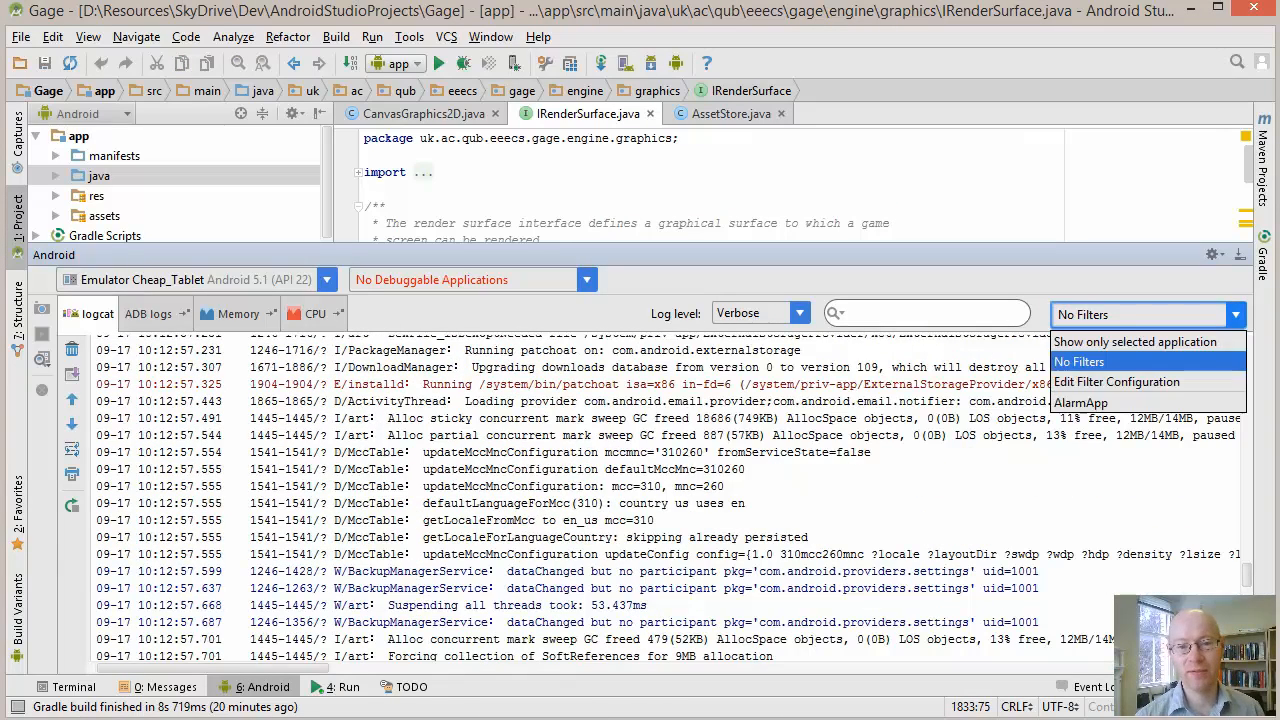
click(1148, 403)
click(508, 429)
drag(355, 378, 384, 480)
click(508, 497)
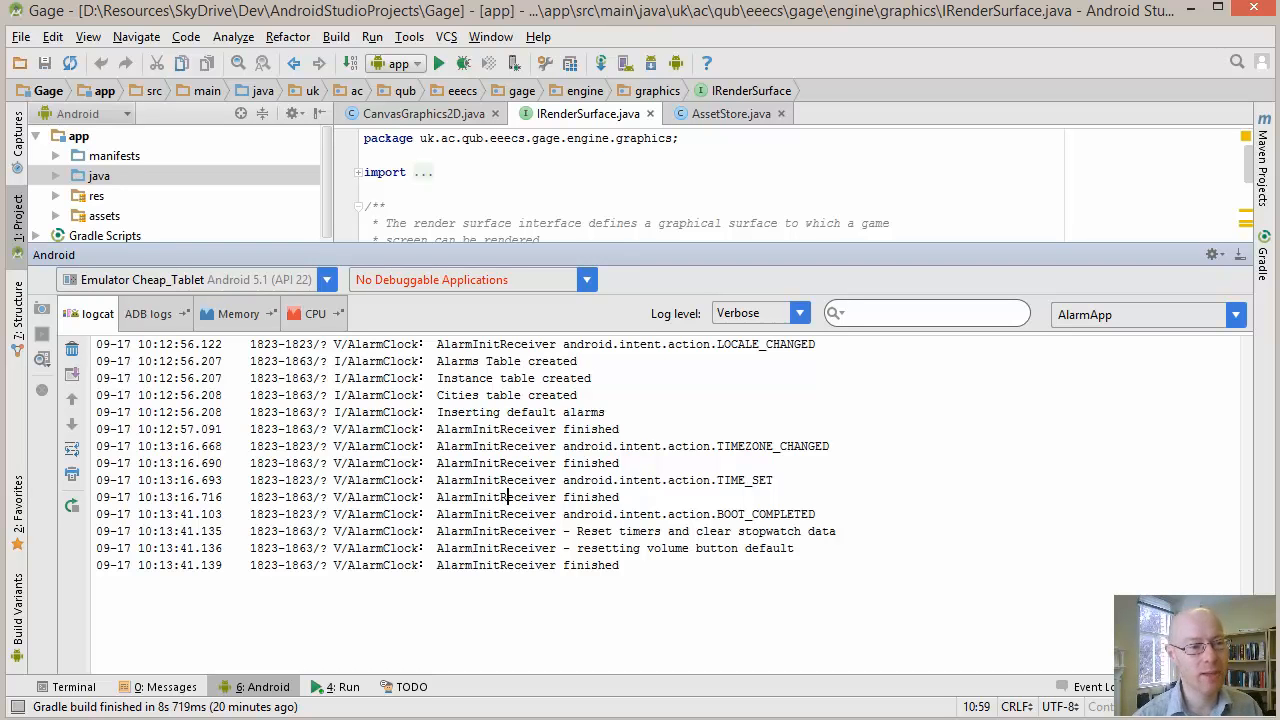
click(1236, 315)
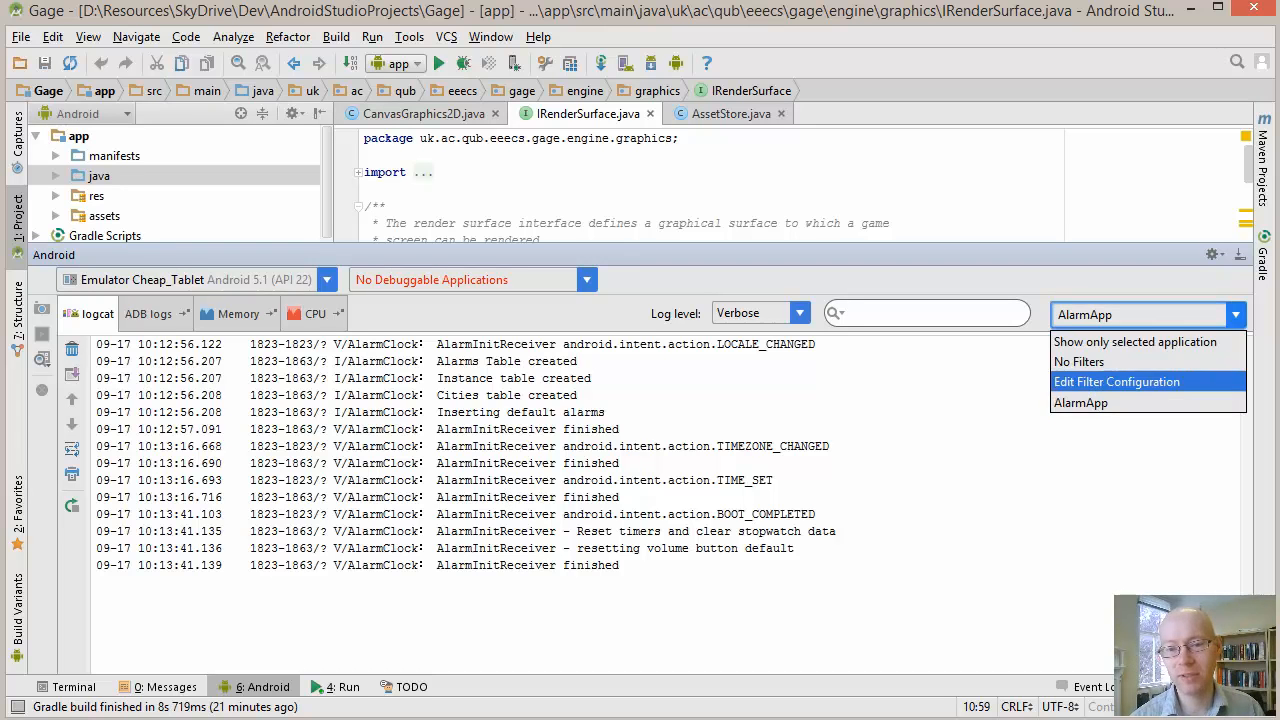
click(809, 446)
click(349, 480)
click(452, 463)
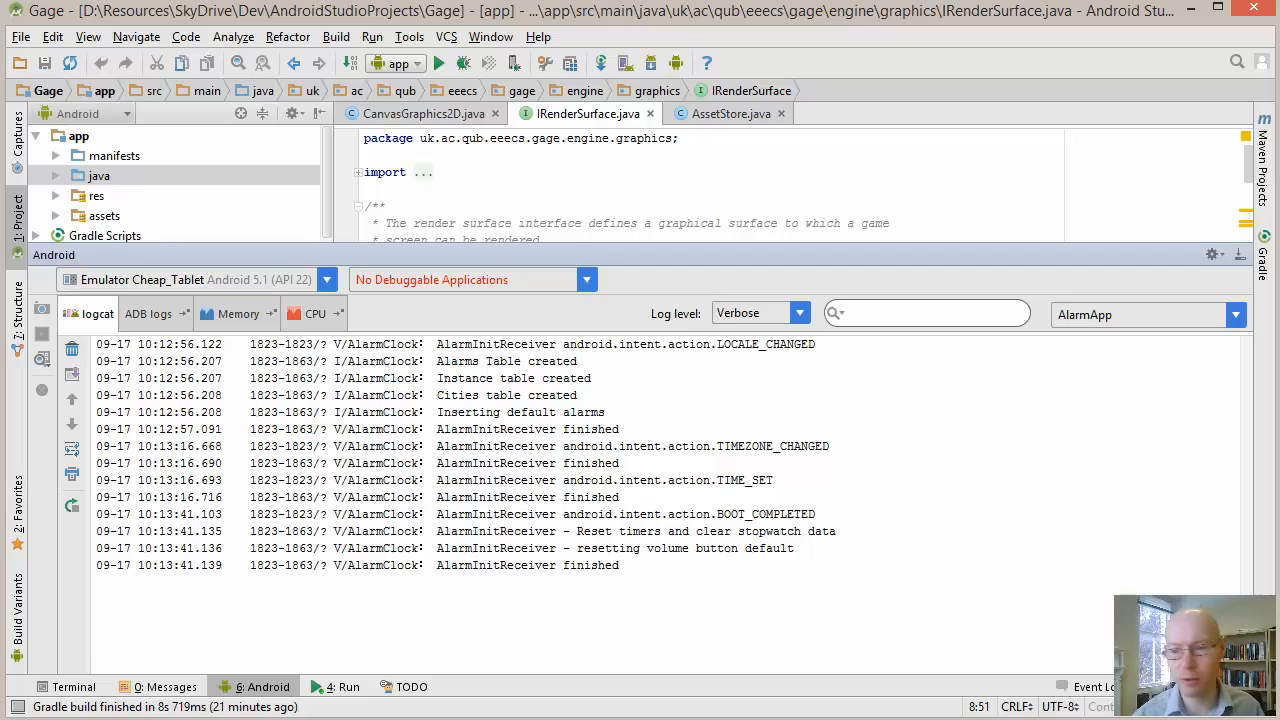
click(459, 480)
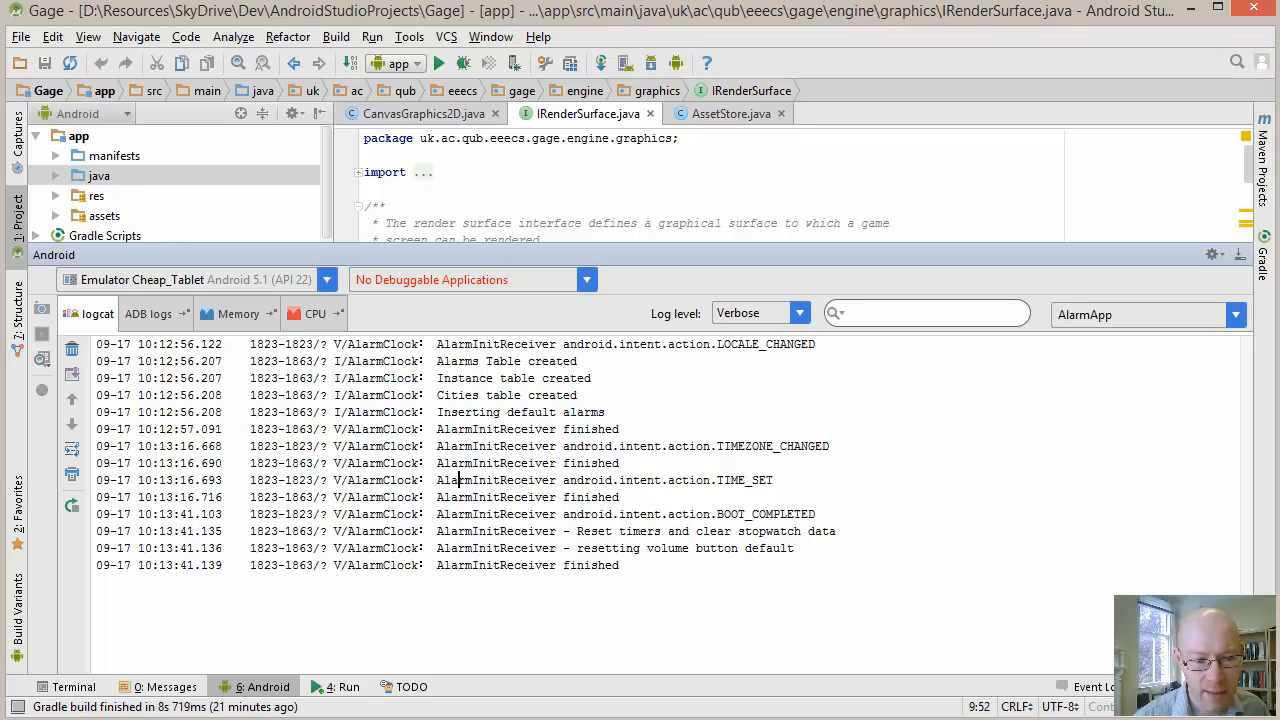
Open Android Device Monitor and select the Cheap_Tablet emulator among its devices
click(409, 37)
mouse_move(492, 176)
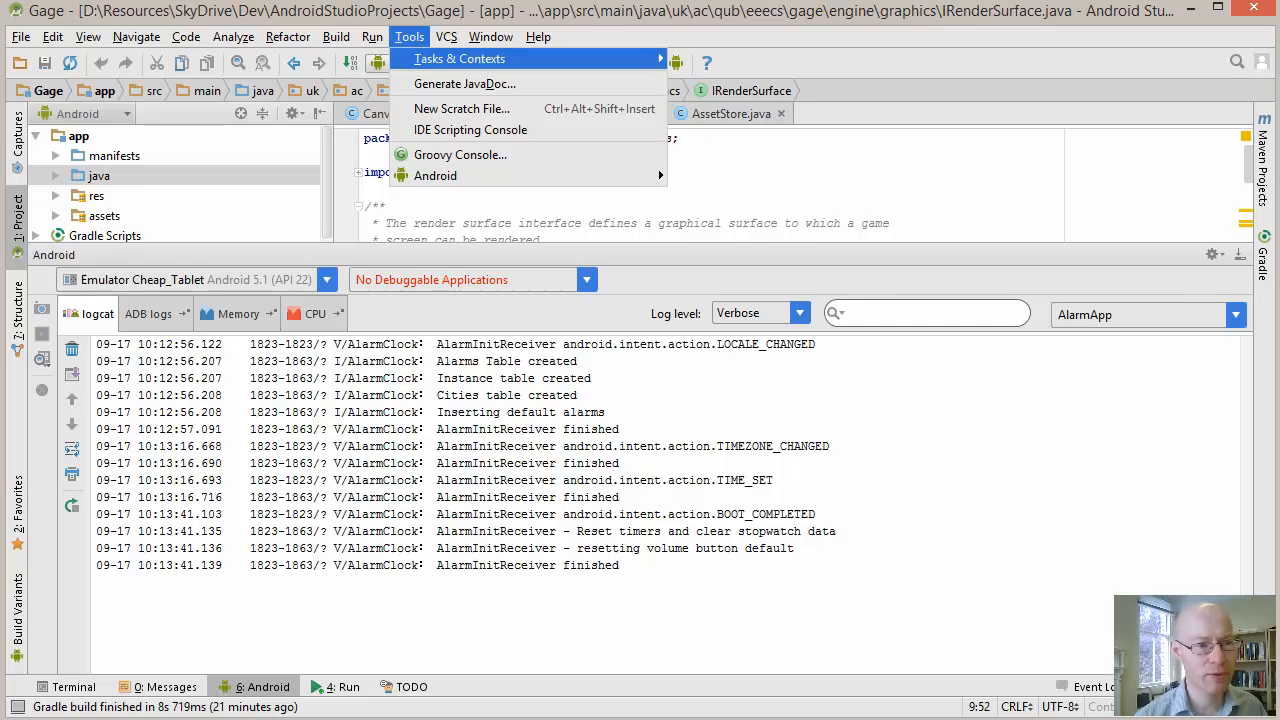
click(459, 480)
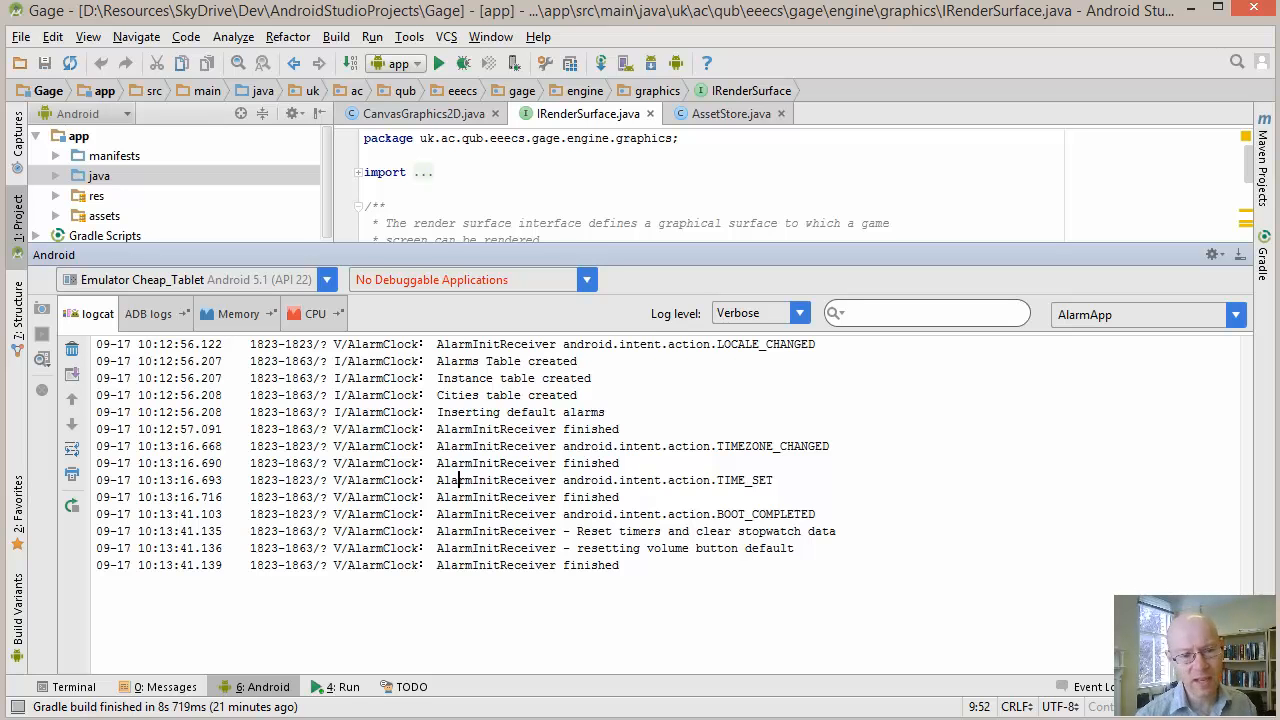
click(557, 480)
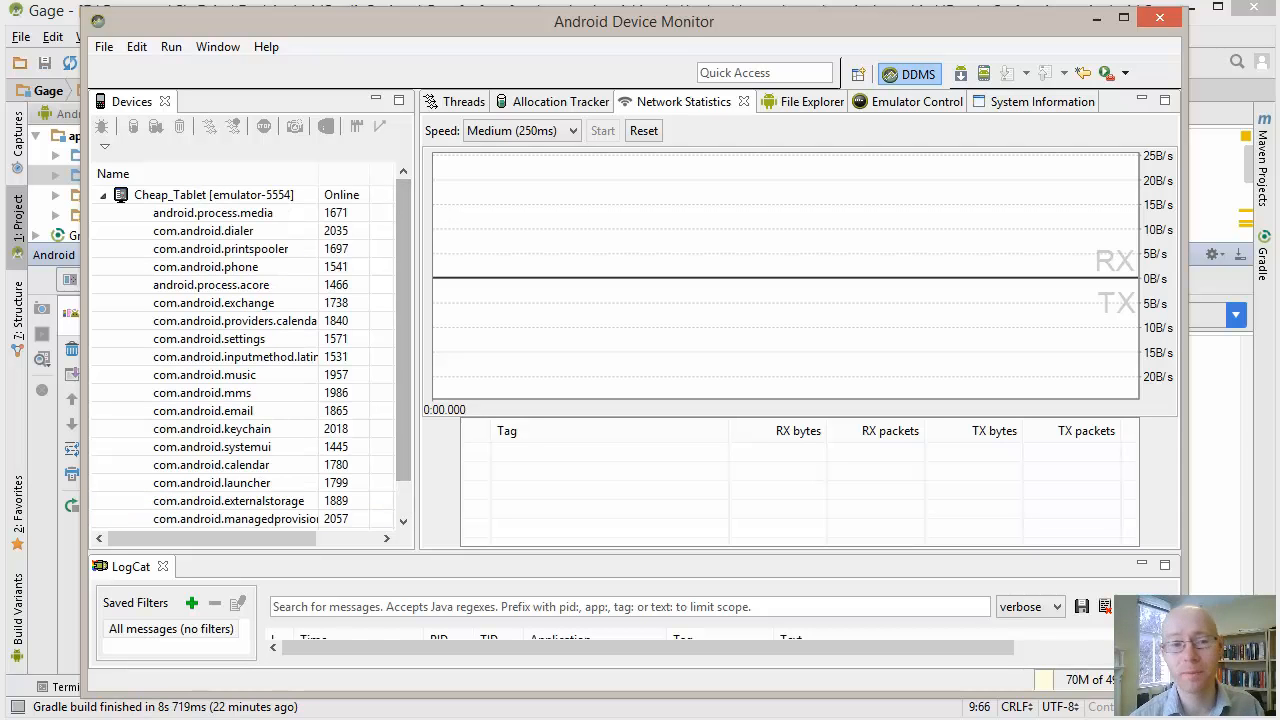
click(214, 195)
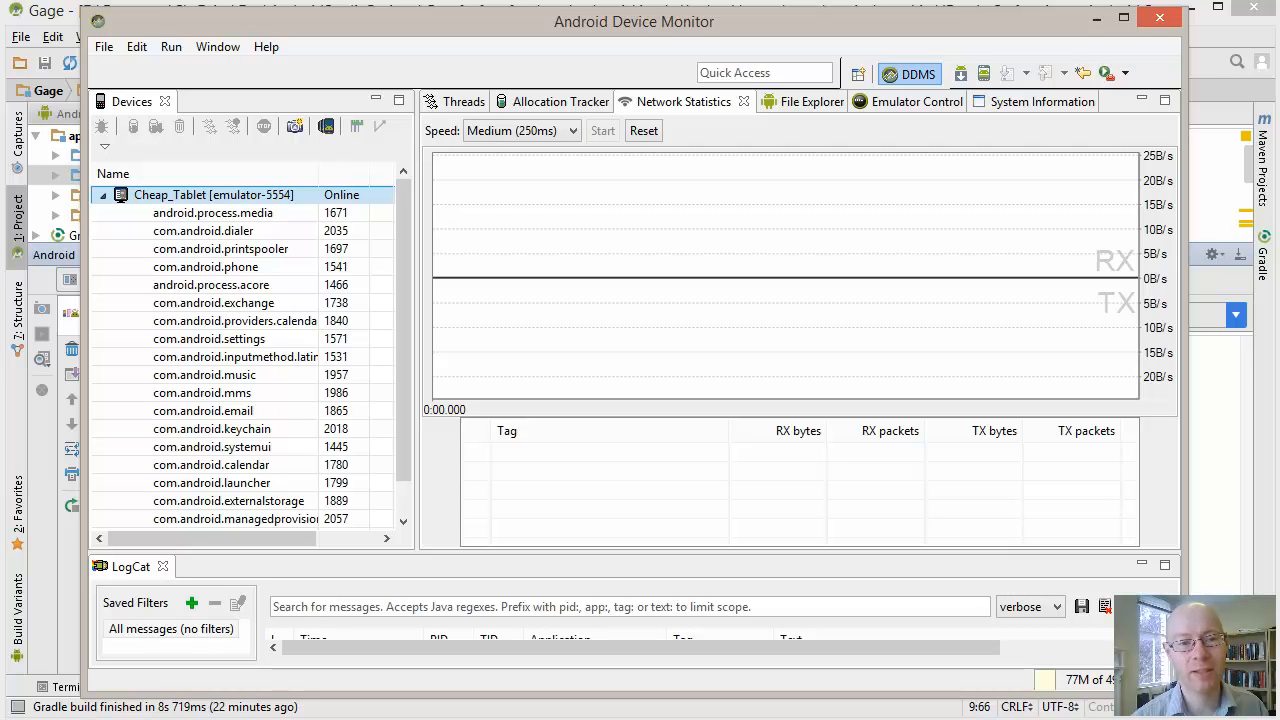
Look through the tablet's File Explorer, Emulator Control and System Information views, and return to the File Explorer
click(811, 101)
scroll(791, 314, down, 5)
scroll(791, 314, up, 5)
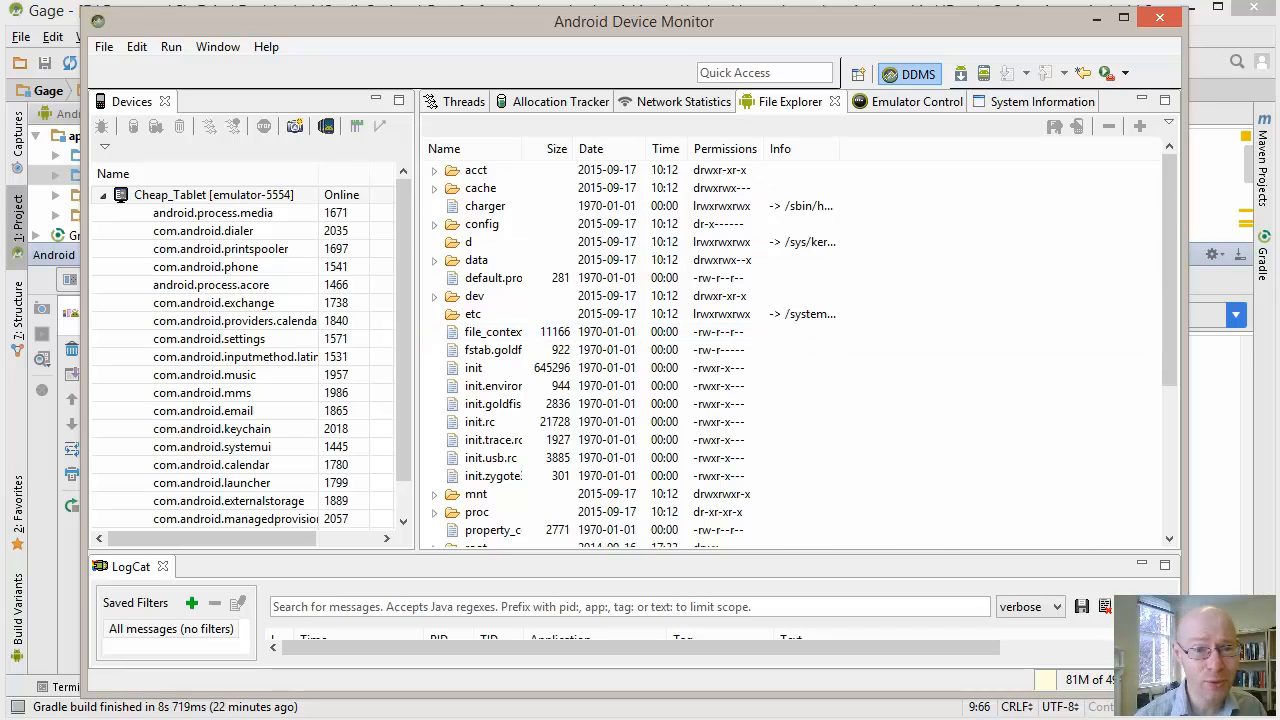
click(916, 102)
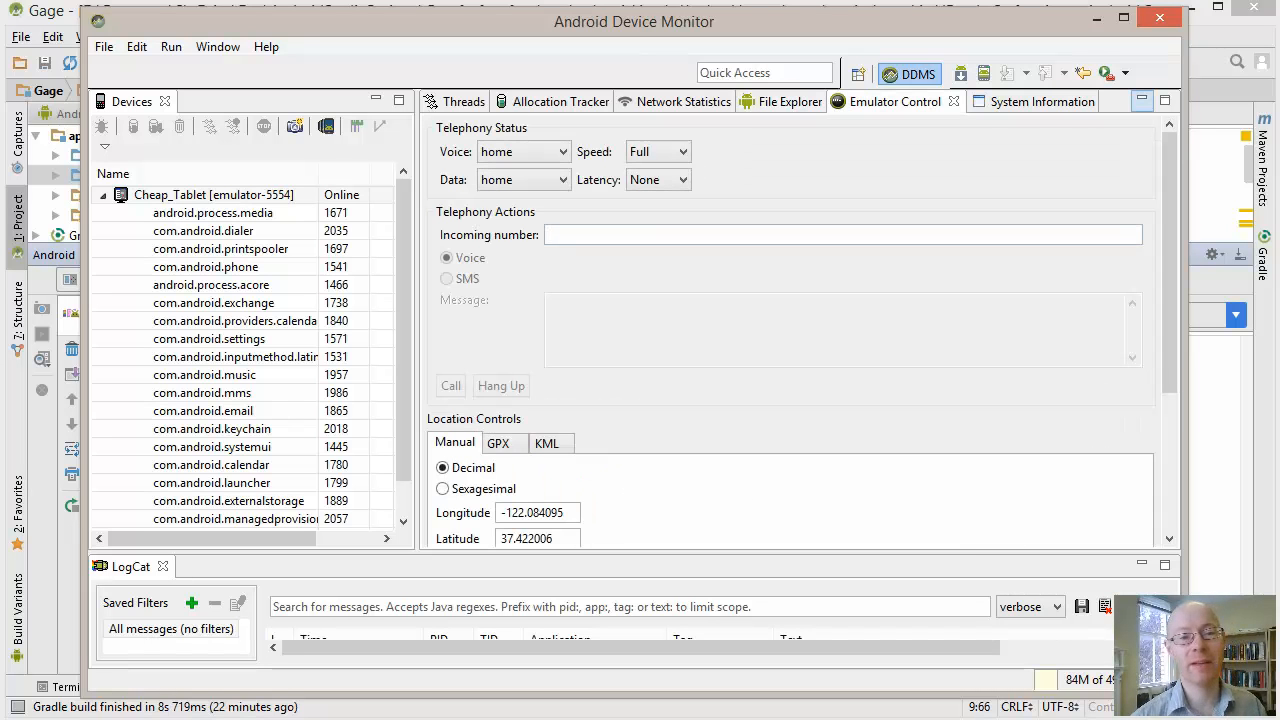
click(550, 235)
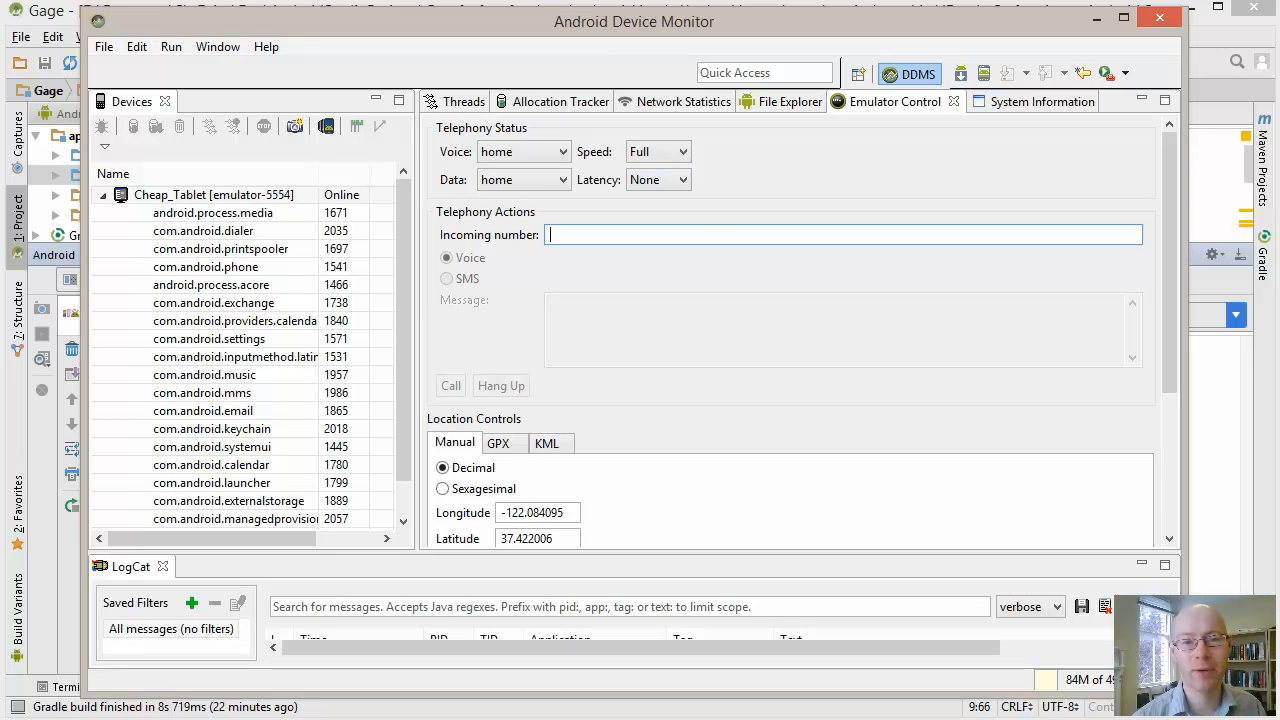
click(1041, 102)
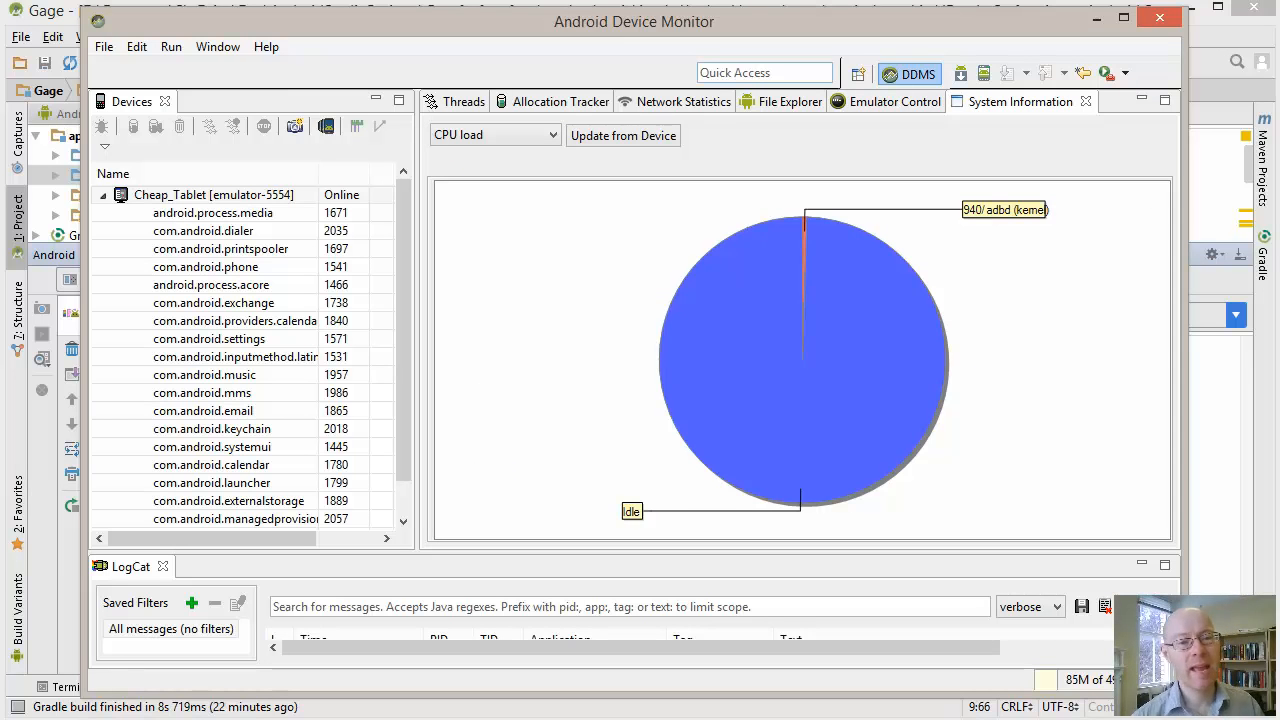
click(789, 102)
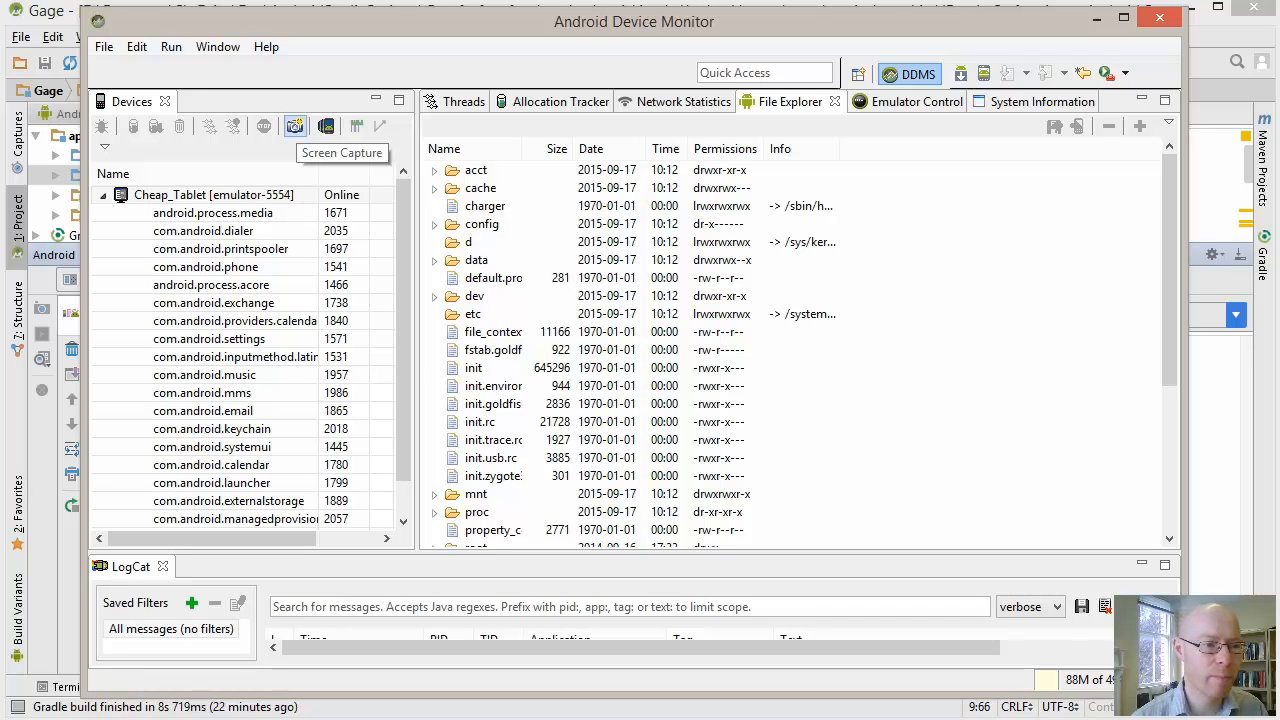
Capture the tablet's screen, rotate the captured image to landscape, and close the capture without saving it
click(294, 126)
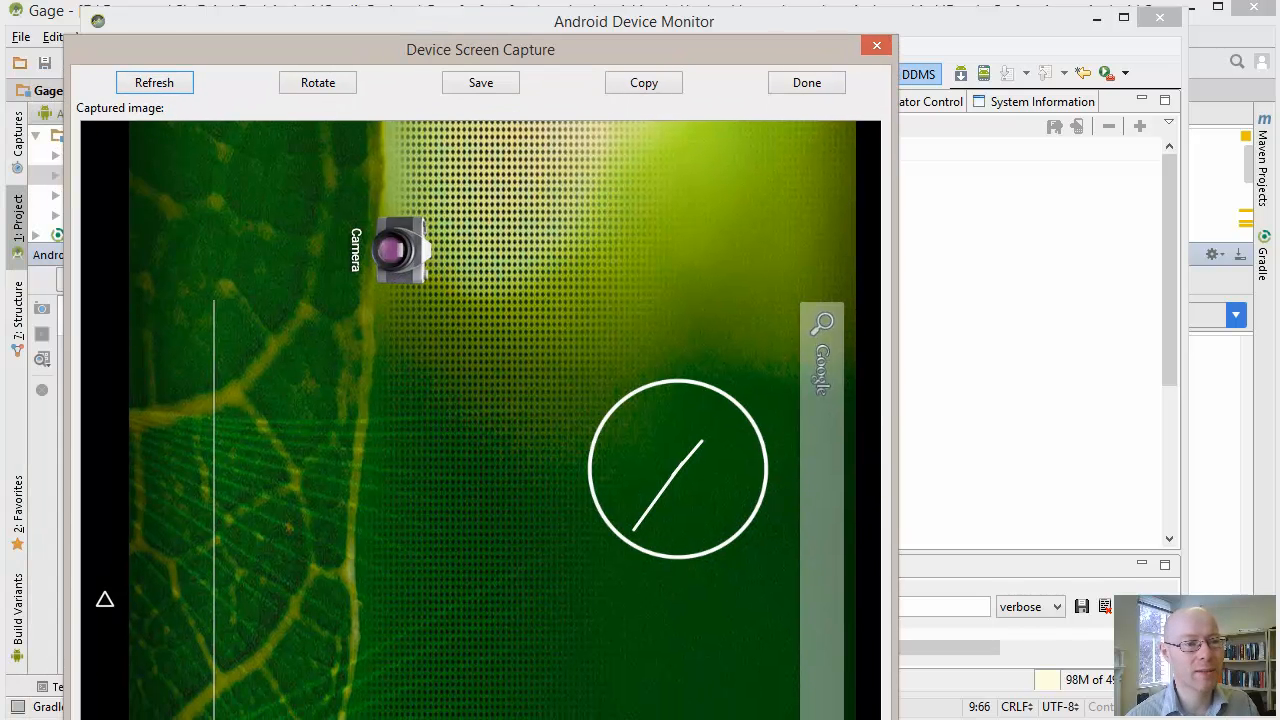
click(318, 83)
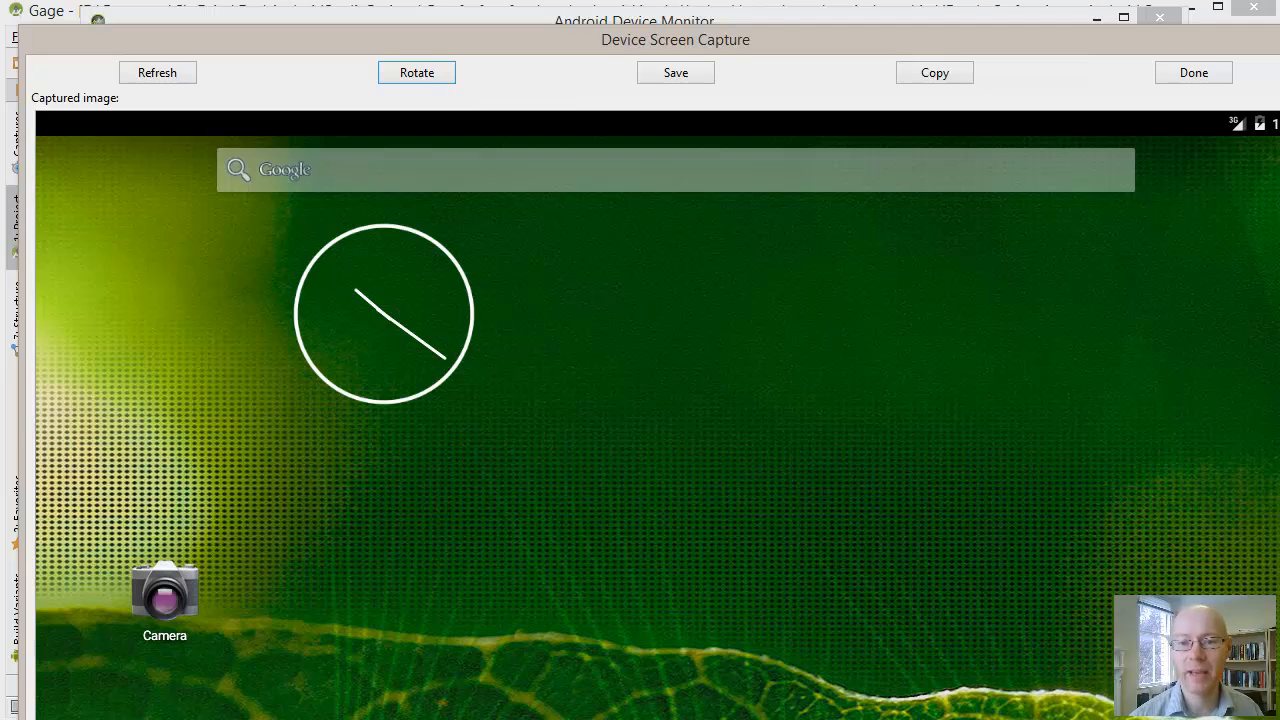
key(Escape)
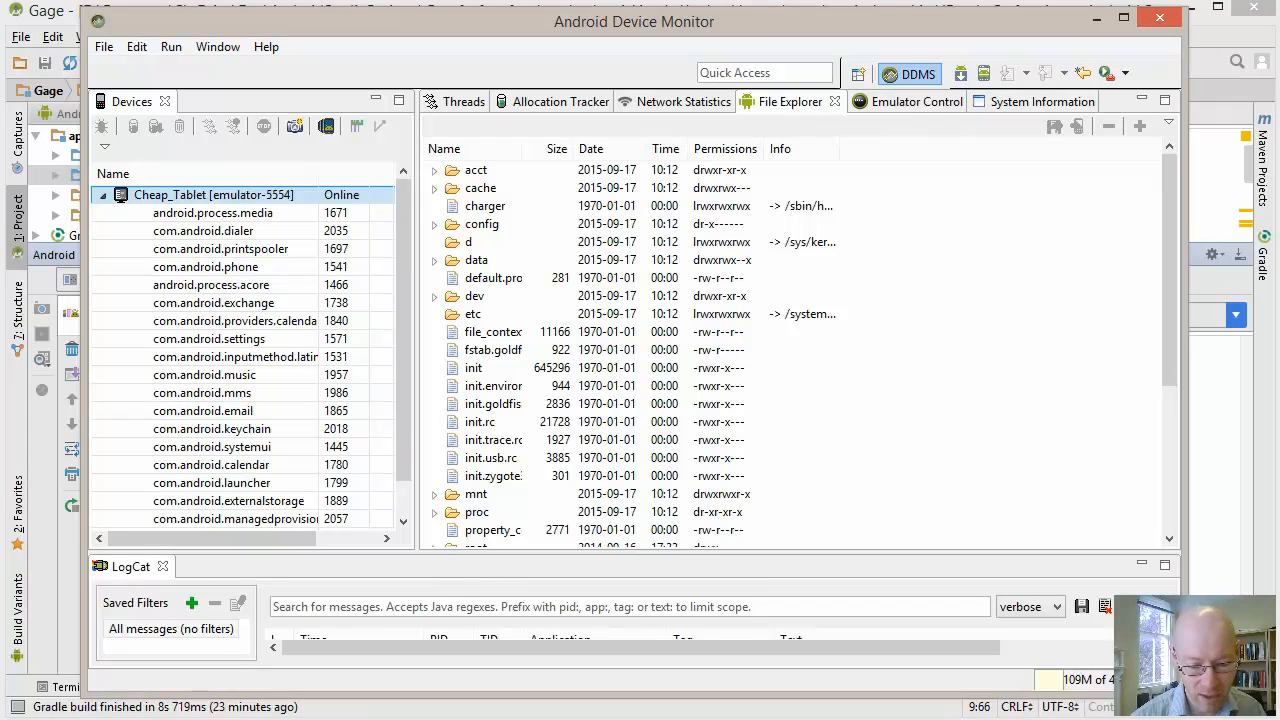
Switch to the Cheap_Tablet emulator window and move it over the Android Device Monitor toward the screen's upper edge
key(alt+Tab)
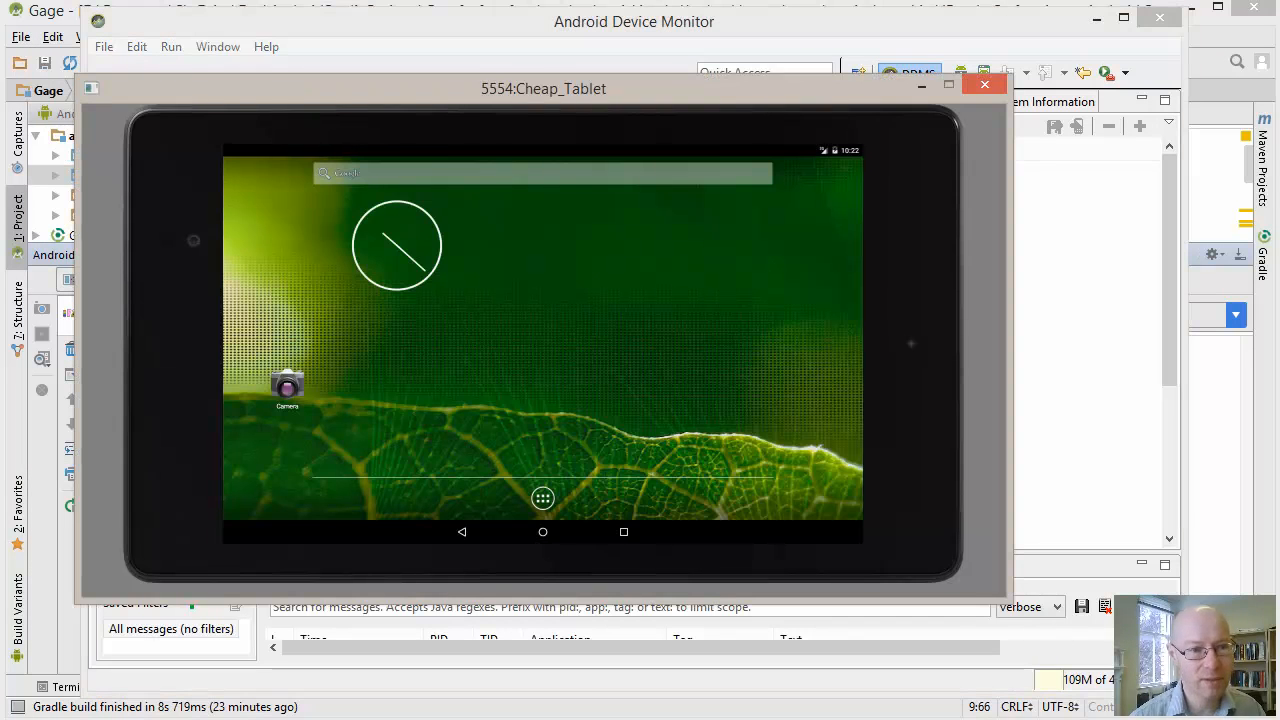
drag(543, 88, 573, 89)
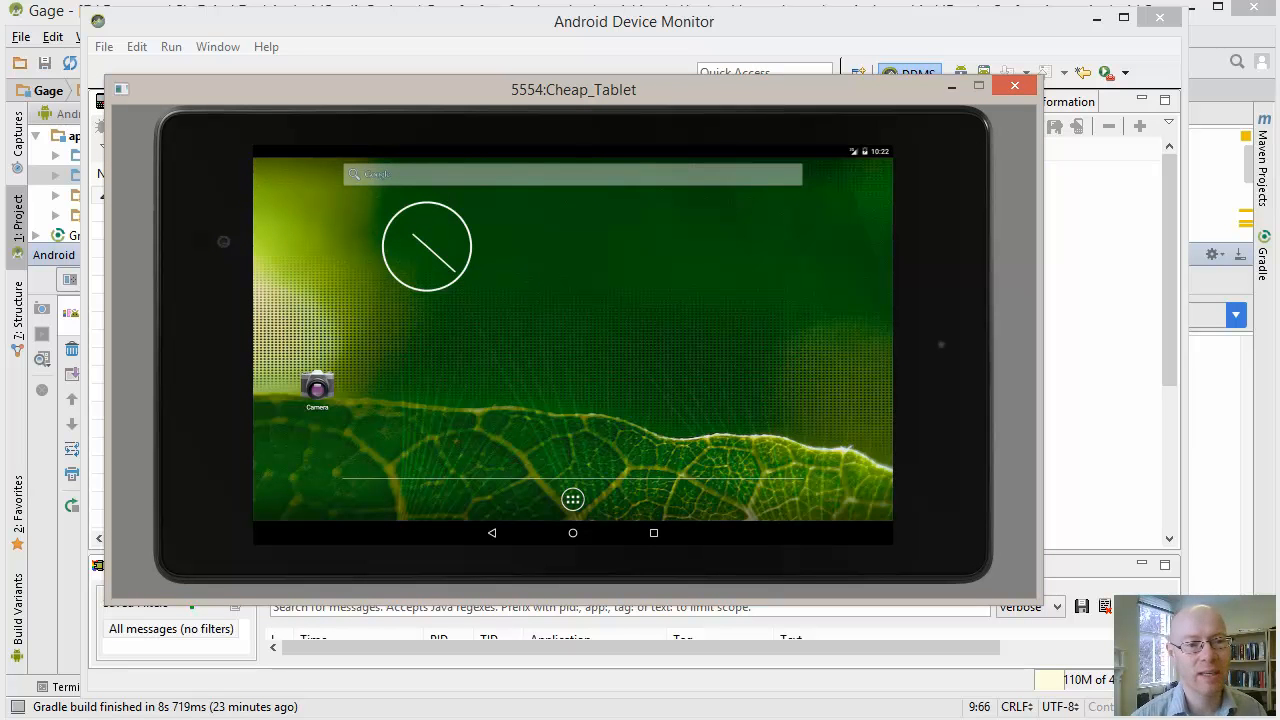
drag(573, 89, 611, 0)
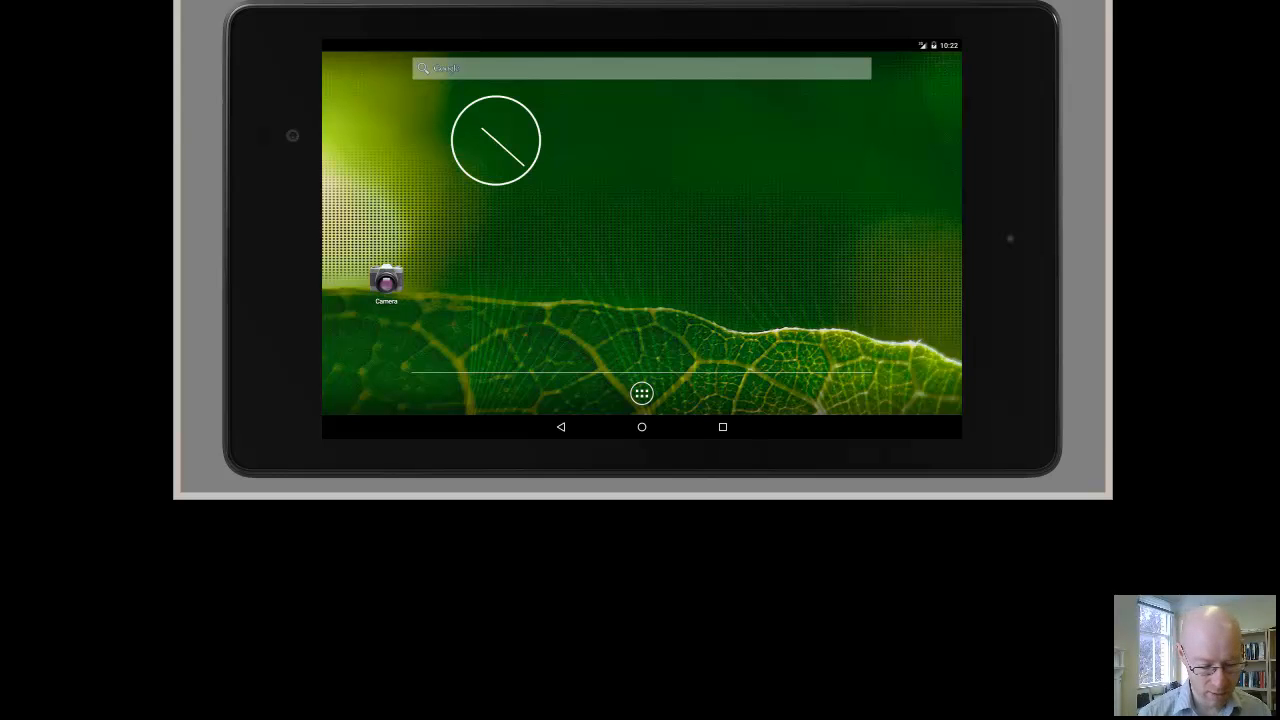
Move the Cheap_Tablet emulator window down until its title bar is fully on screen
key(alt+space)
key(Down)
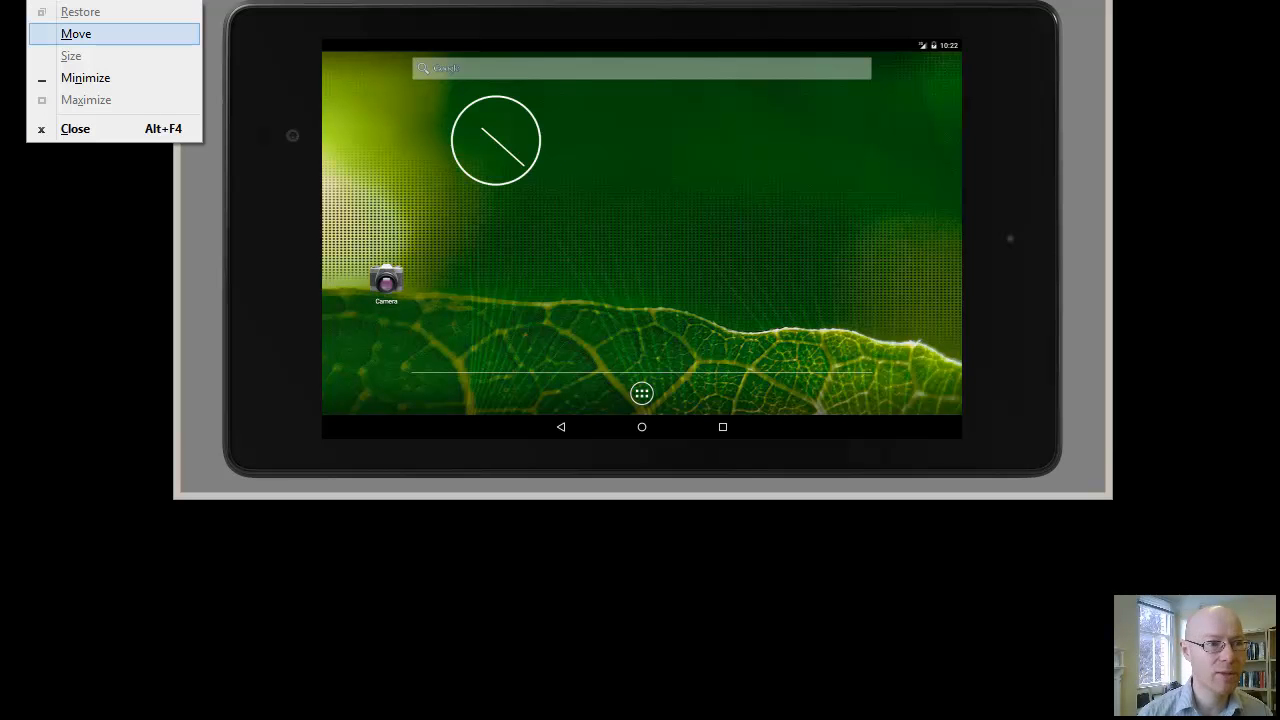
key(Return)
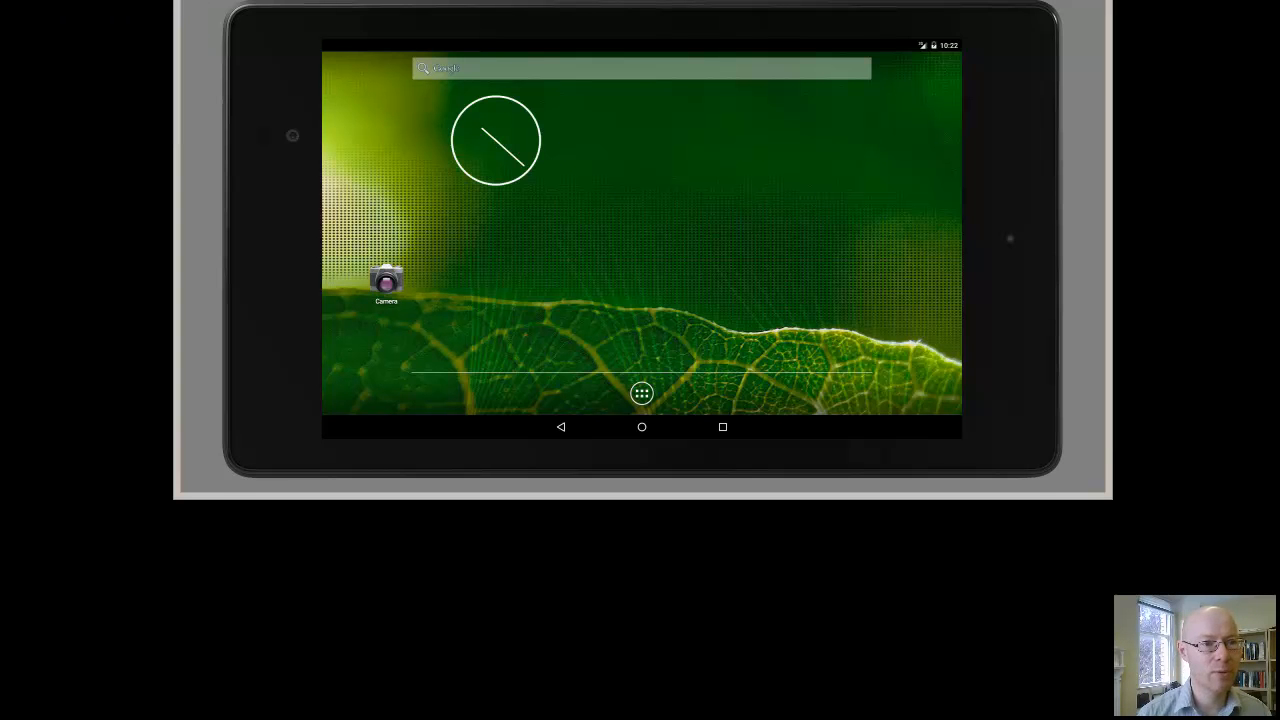
key(Down)
key(Down)
key(Down)
key(Down)
key(Down)
key(Down)
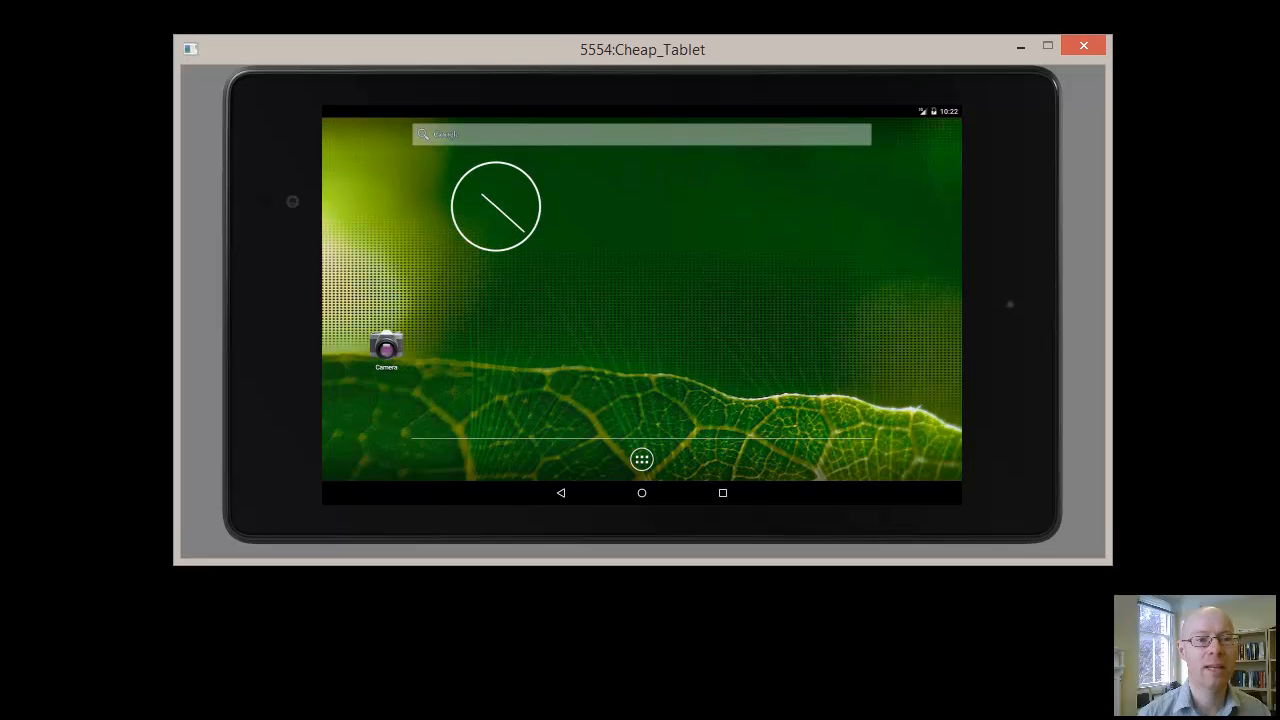
drag(643, 49, 647, 44)
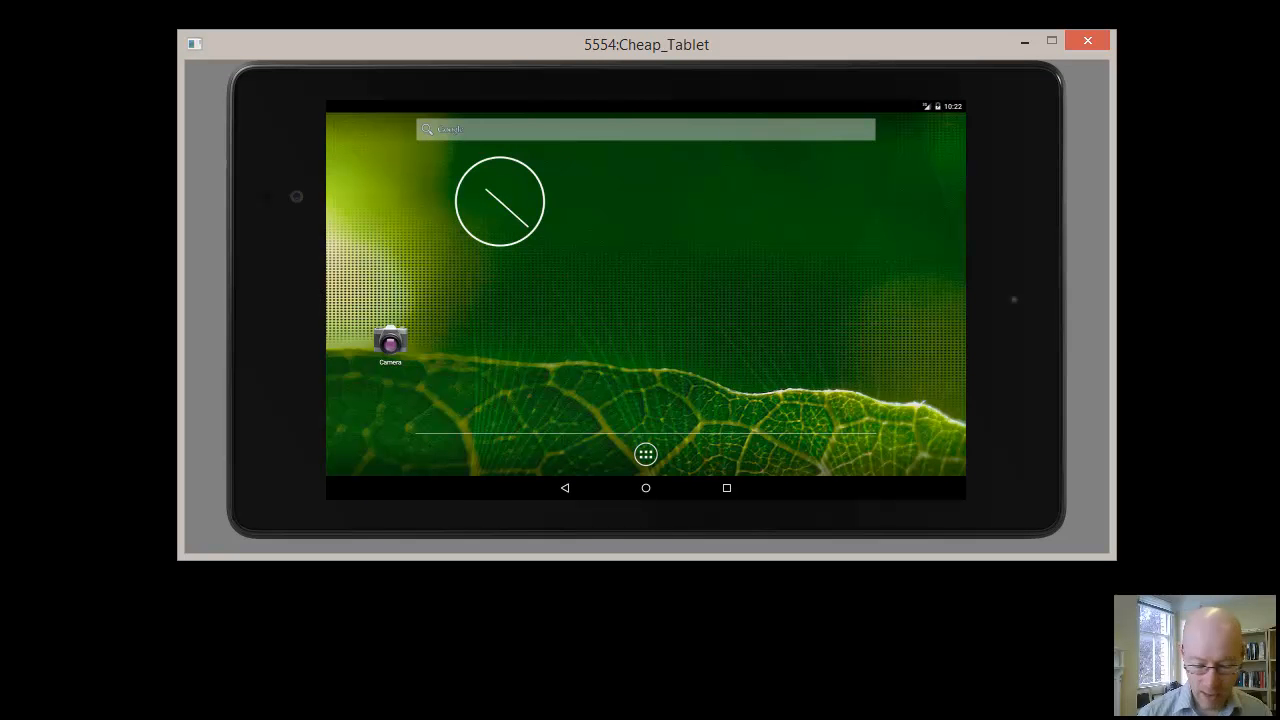